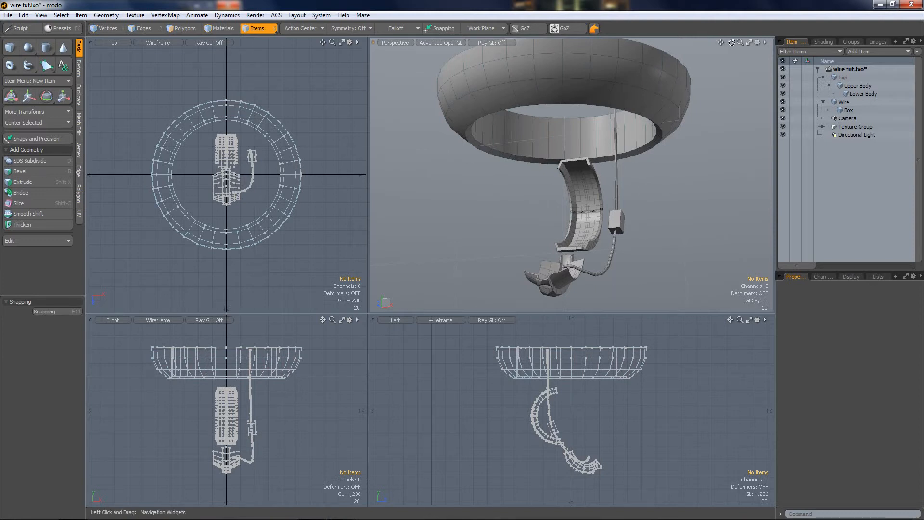
Switch the workspace to the Setup layout for rigging the model.
drag(732, 43, 746, 16)
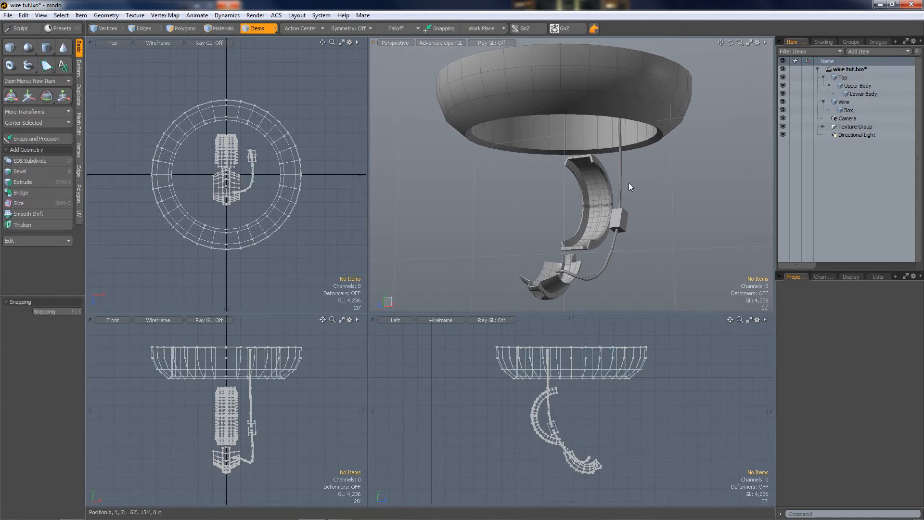
key(ctrl+Tab)
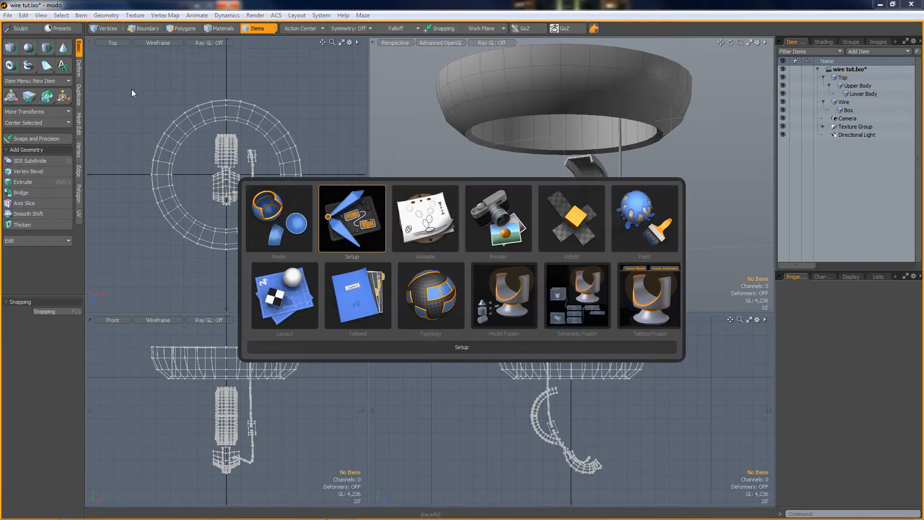
click(366, 223)
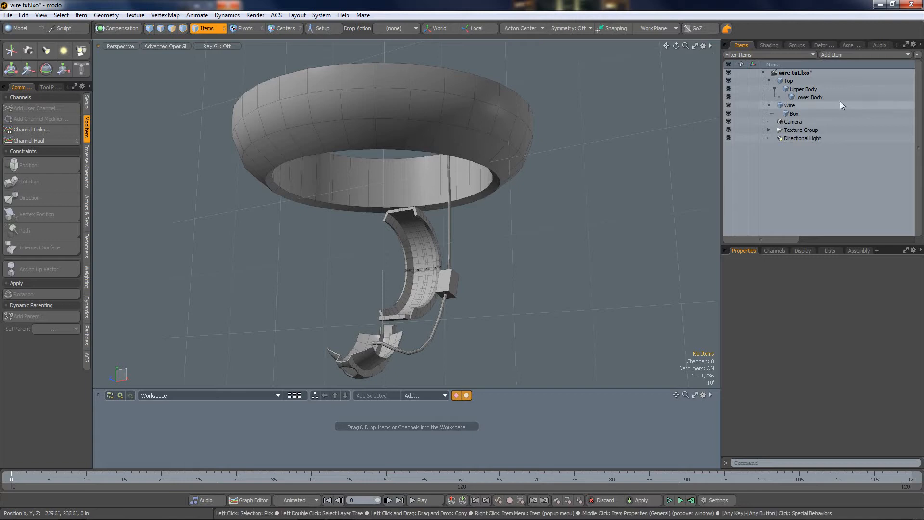
click(795, 82)
shift+click(796, 103)
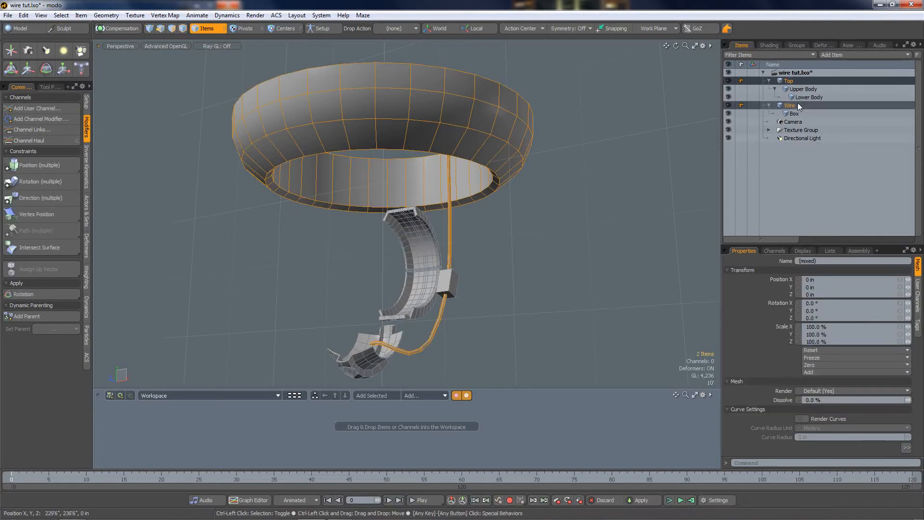
click(795, 83)
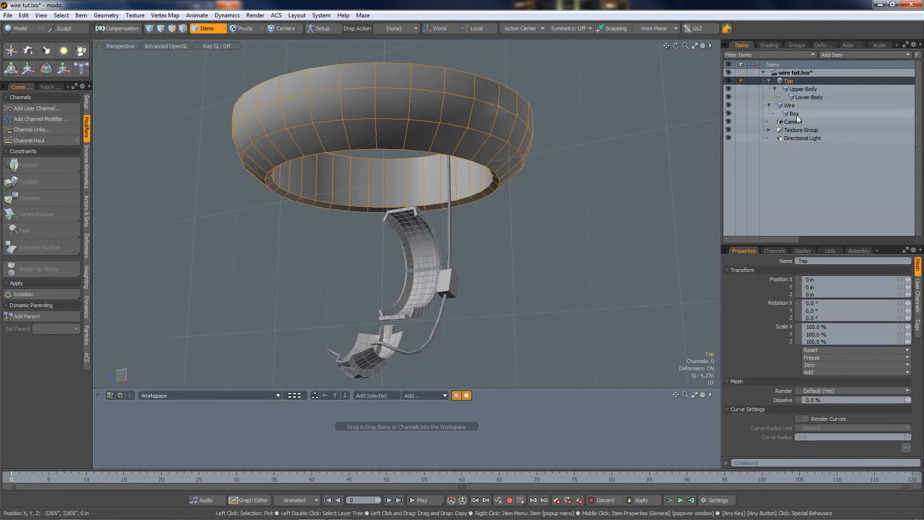
click(794, 114)
click(790, 82)
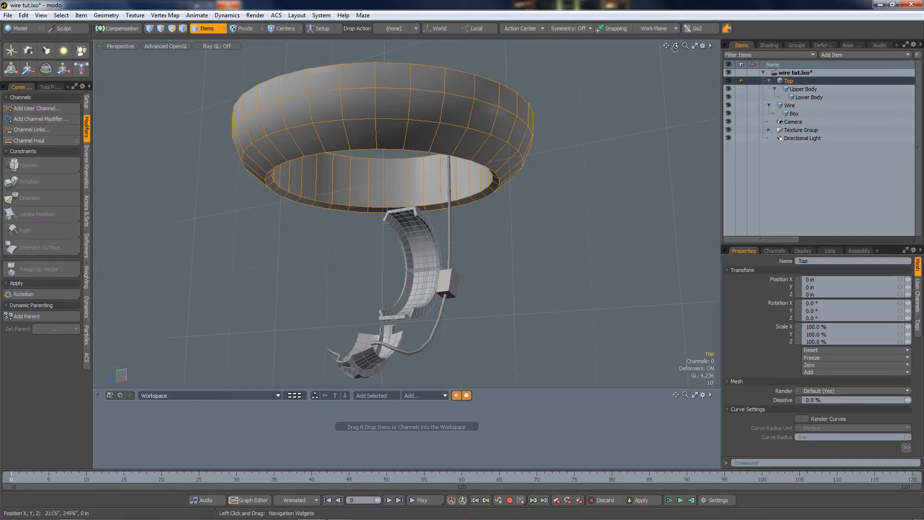
drag(675, 47, 681, 78)
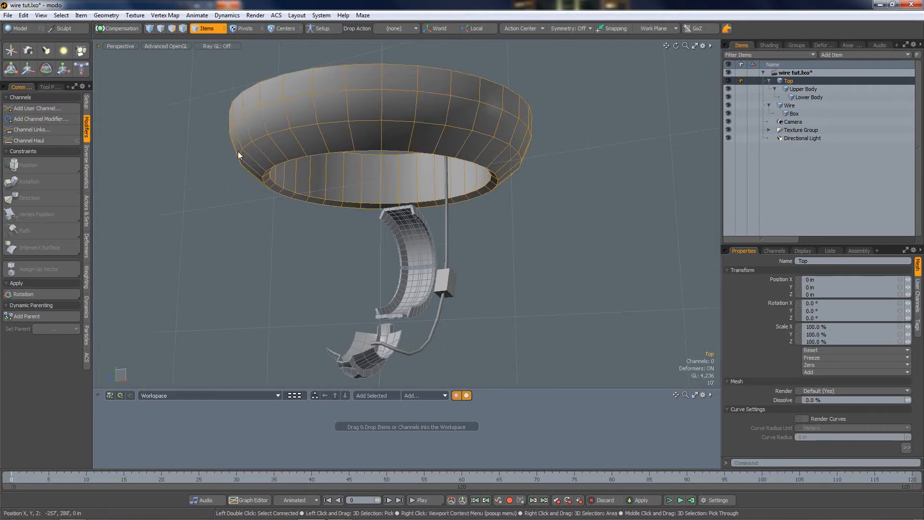
Add a locator to the scene and rename it Main Control.
click(10, 50)
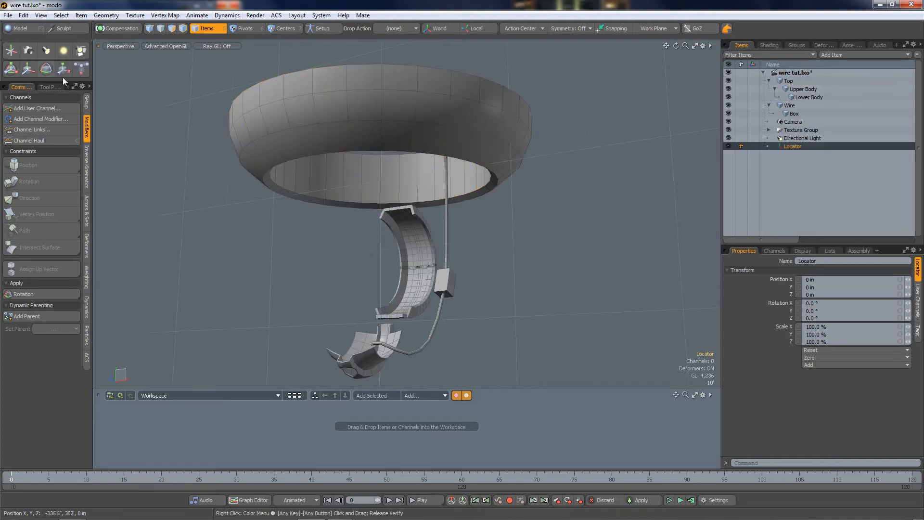
double_click(796, 145)
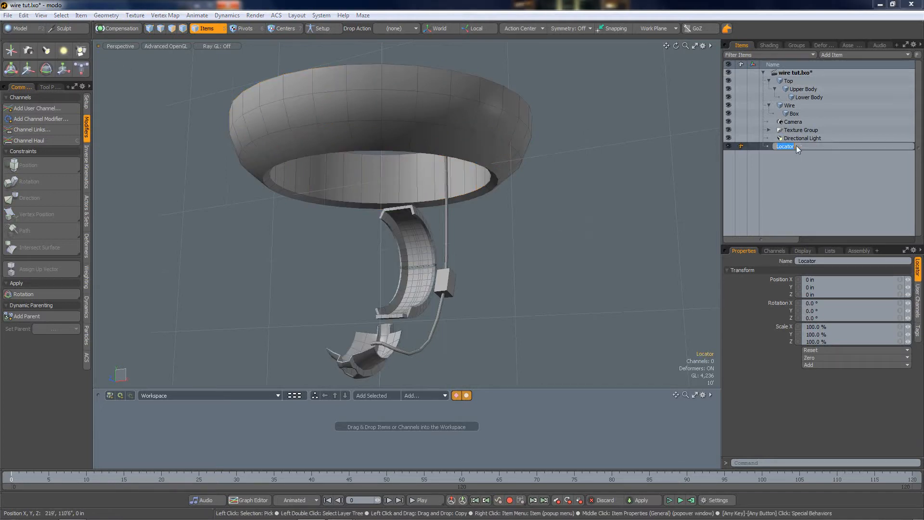
text(Main Control)
key(Return)
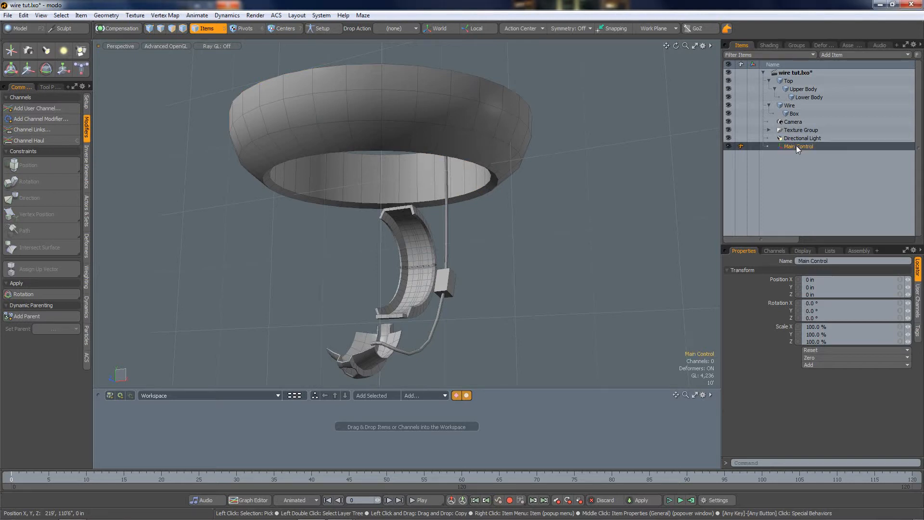
Align the work plane to the full loop of polygons on the upper face of the Top ring.
drag(676, 45, 530, 143)
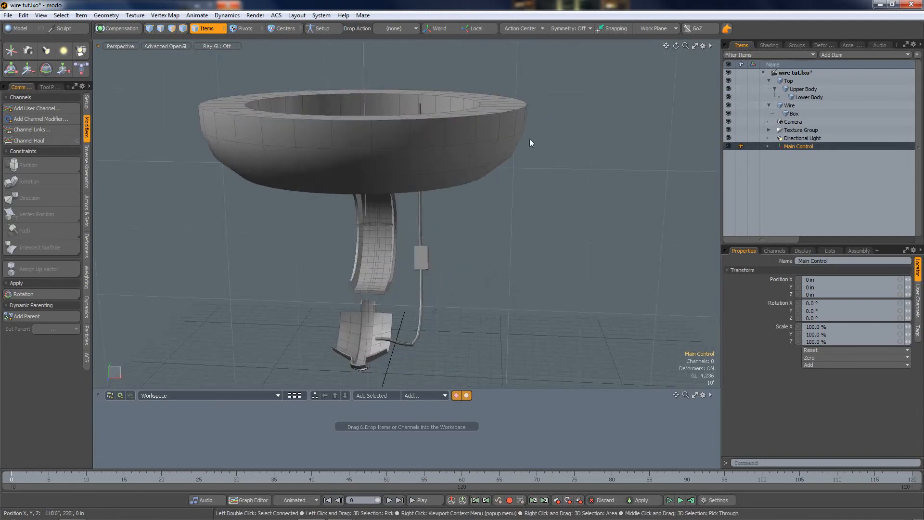
click(171, 30)
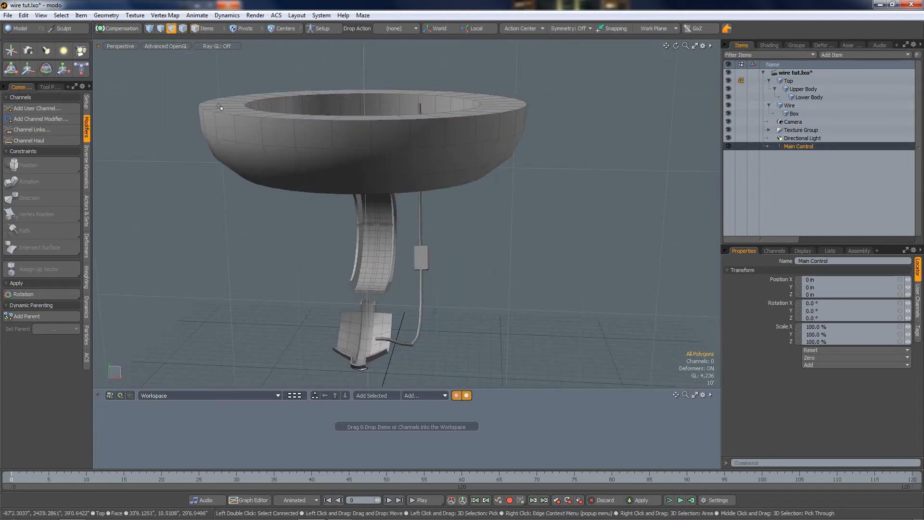
click(224, 106)
drag(225, 107, 225, 102)
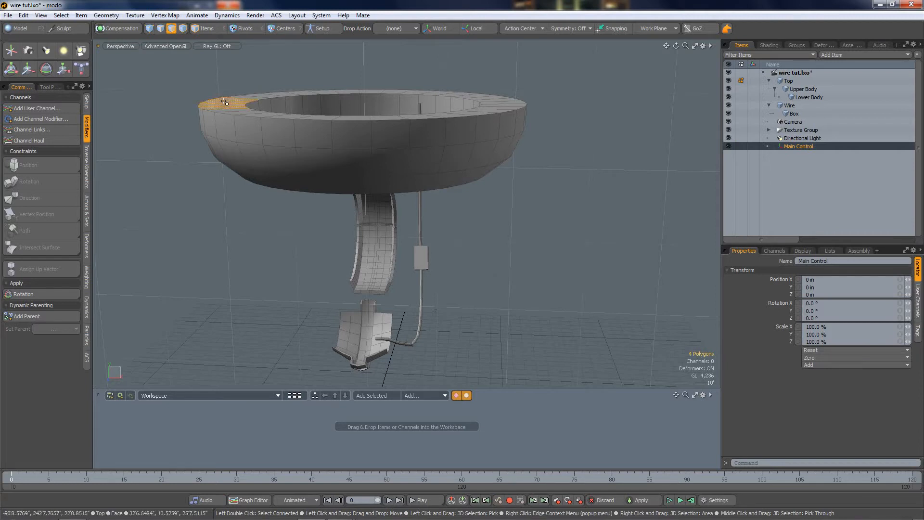
key(l)
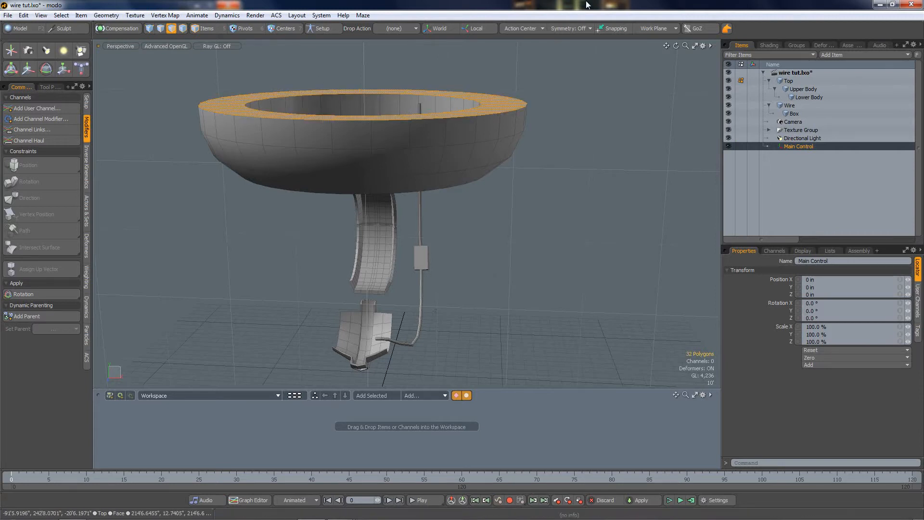
click(652, 28)
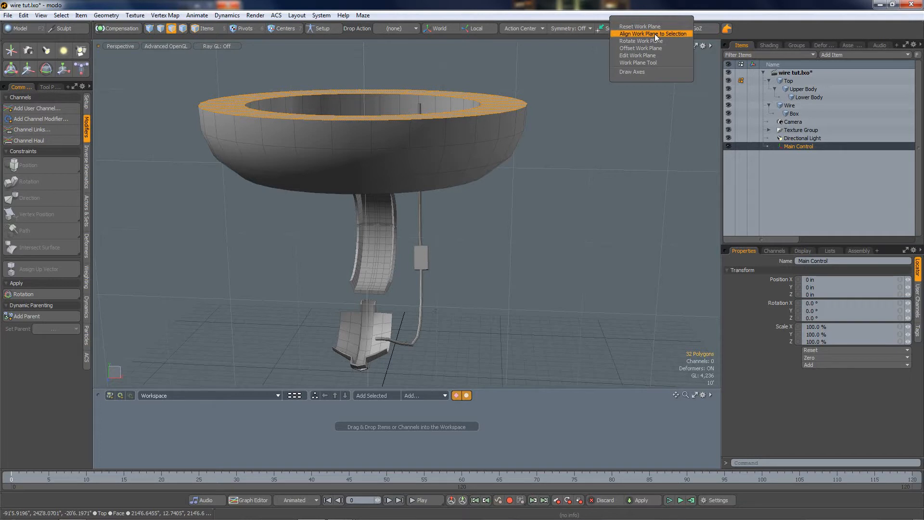
click(655, 34)
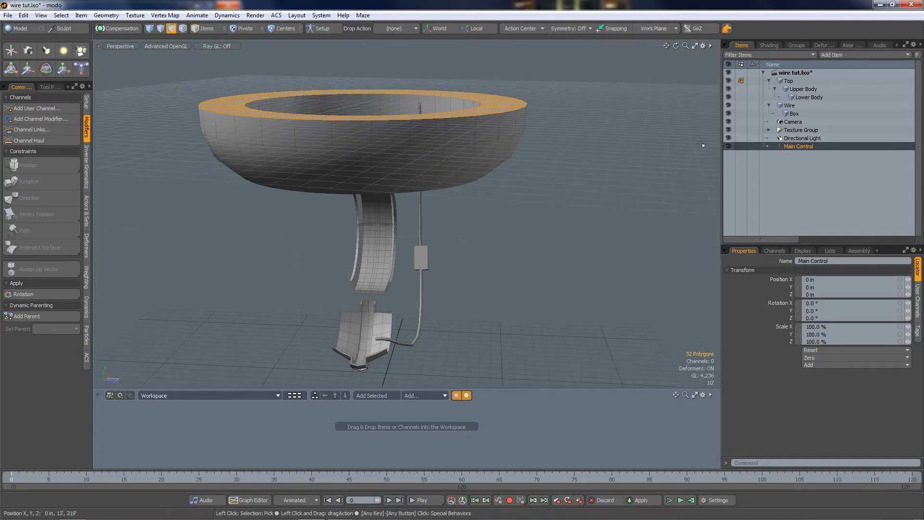
Move the Main Control locator to the work plane position and reset the work plane.
click(87, 103)
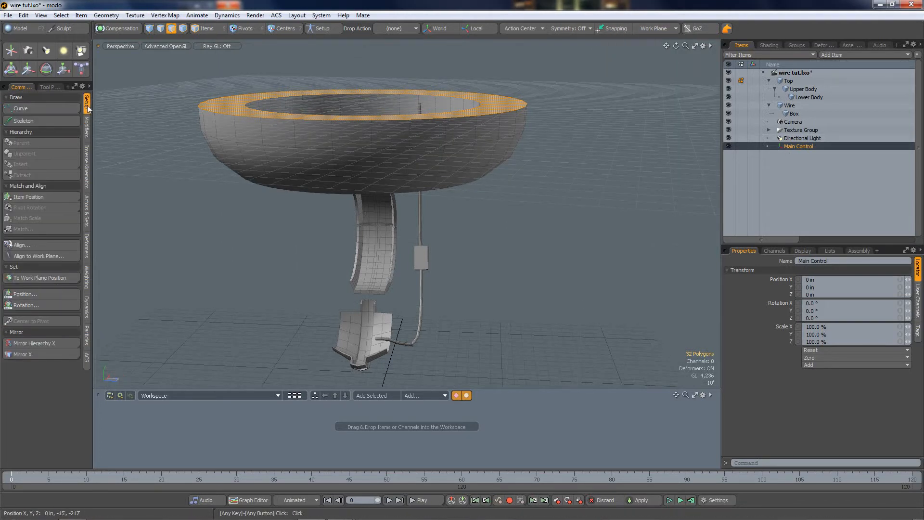
click(34, 279)
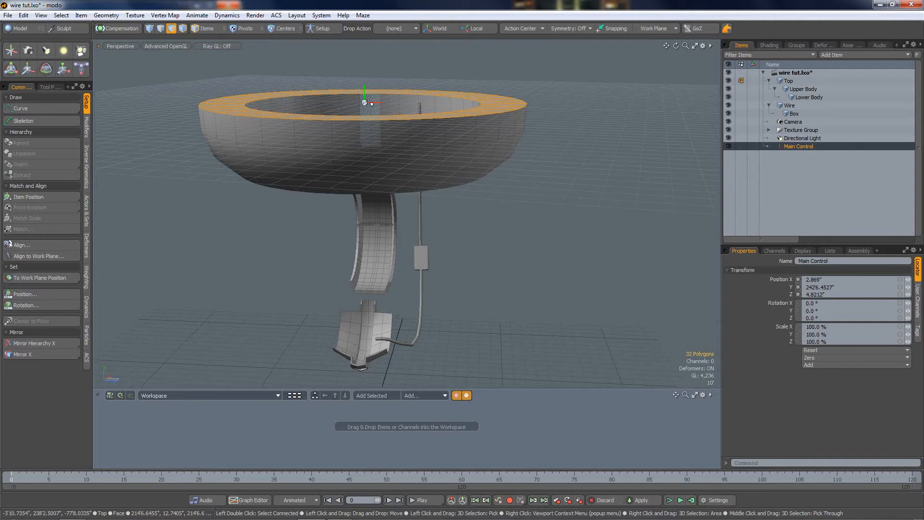
click(652, 28)
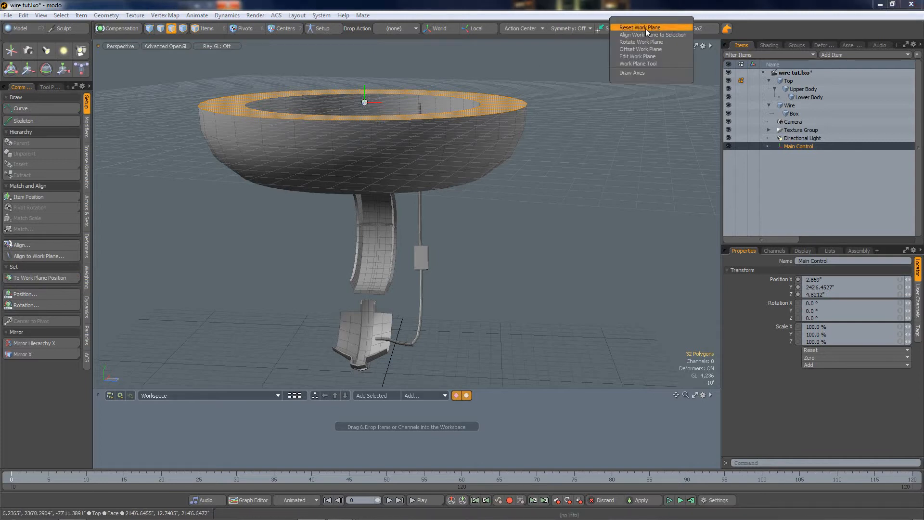
click(648, 34)
Zero the position of the Main Control locator at its current location.
click(820, 350)
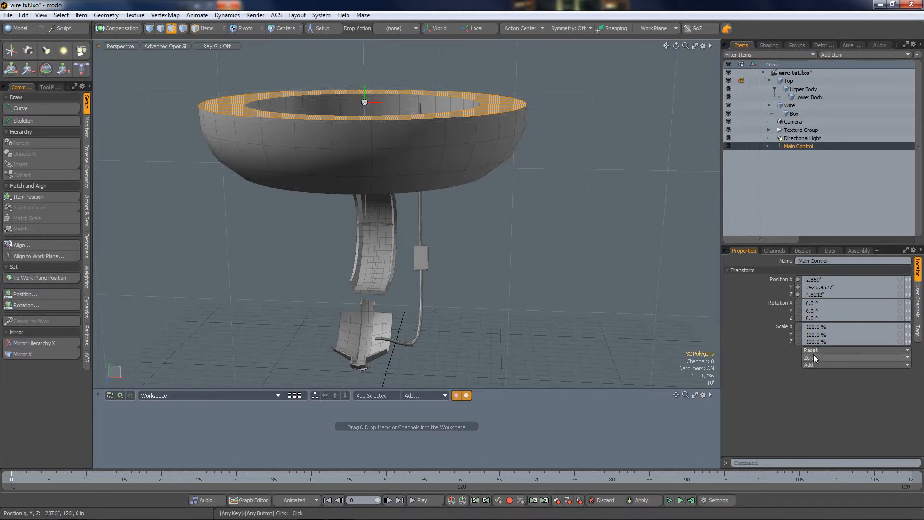
click(810, 379)
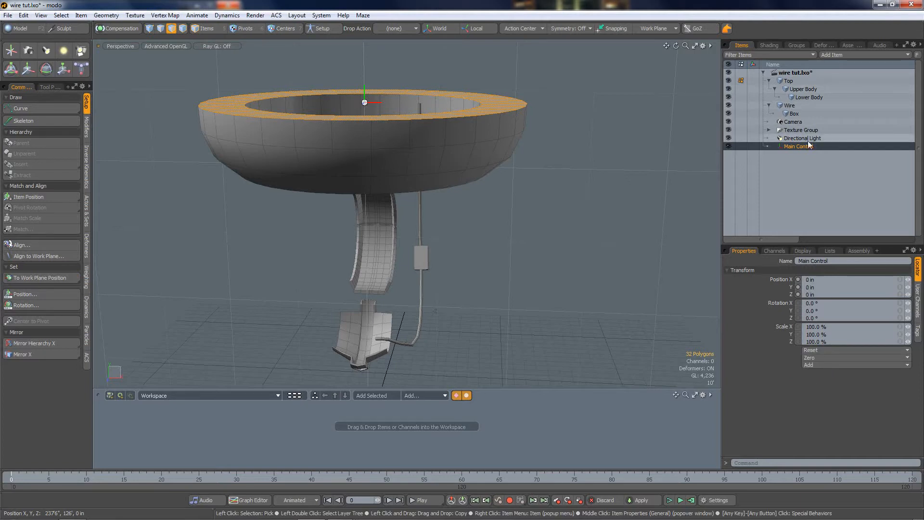
Give Main Control a custom display shape with the Replace style, using a Circle.
click(801, 251)
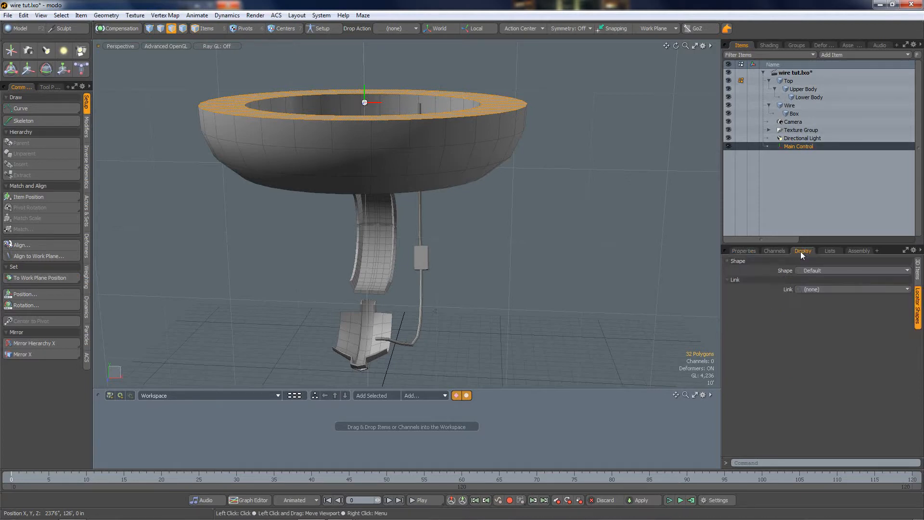
click(823, 271)
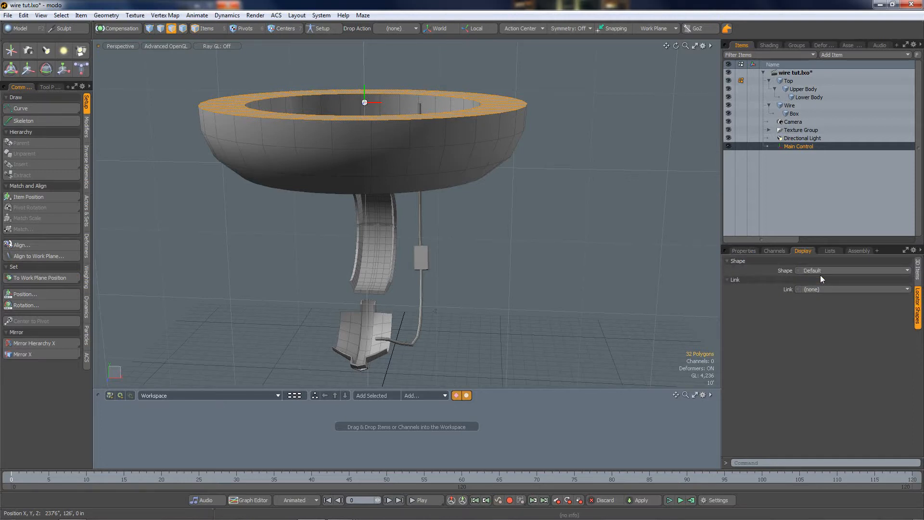
click(820, 279)
click(809, 292)
click(812, 300)
click(821, 300)
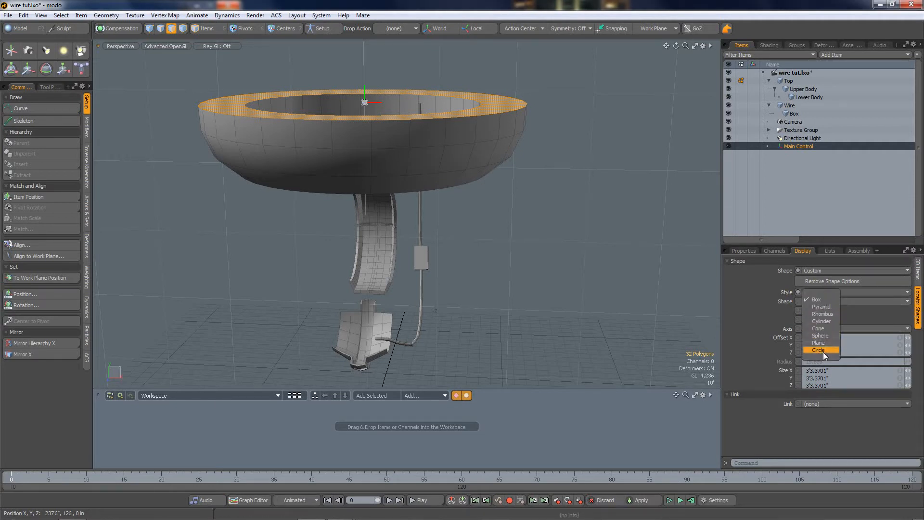
click(819, 350)
Set the Main Control circle's axis to Y and enlarge its radius to 142' so it surrounds the ring.
click(813, 329)
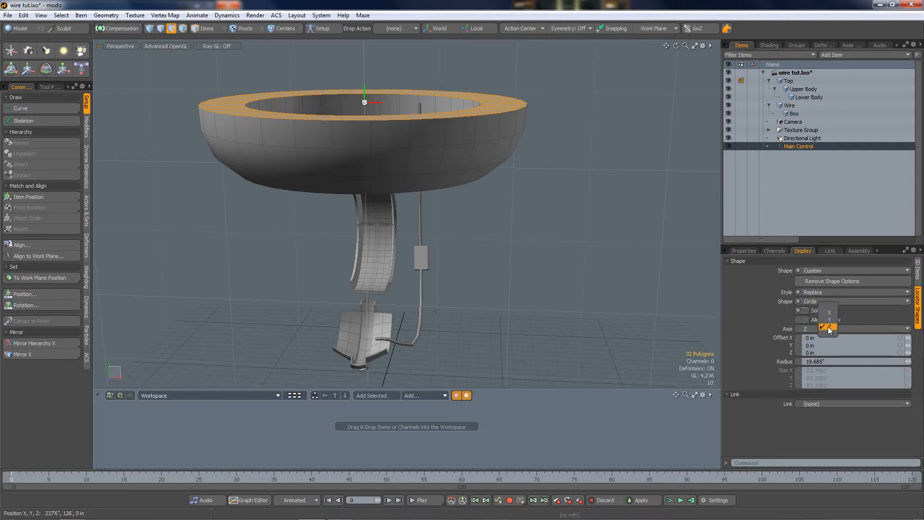
click(830, 321)
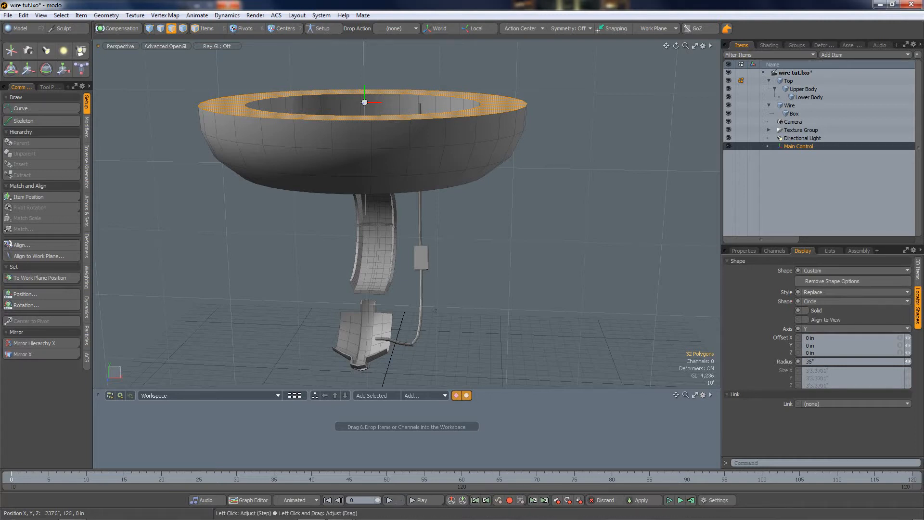
drag(908, 361, 917, 361)
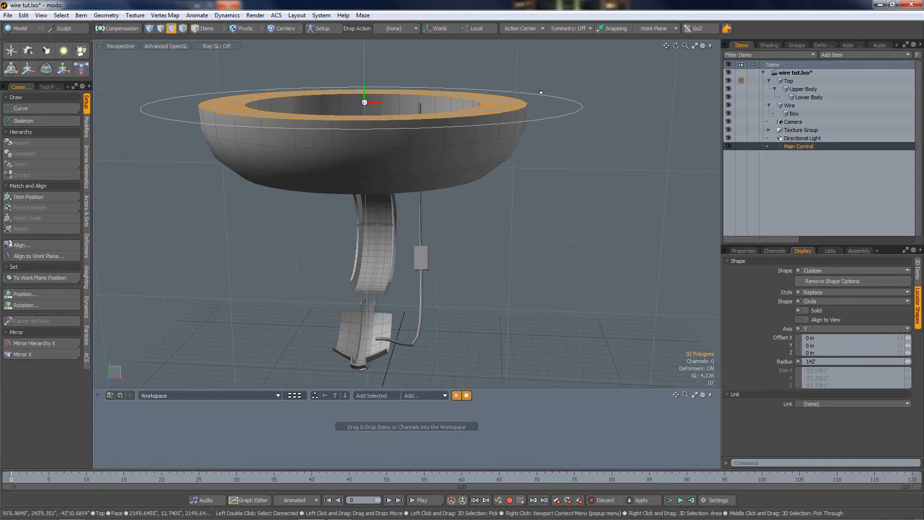
Assign the Transform Tool command, eval {tool.set TransformItem on}, to the Main Control locator.
click(858, 250)
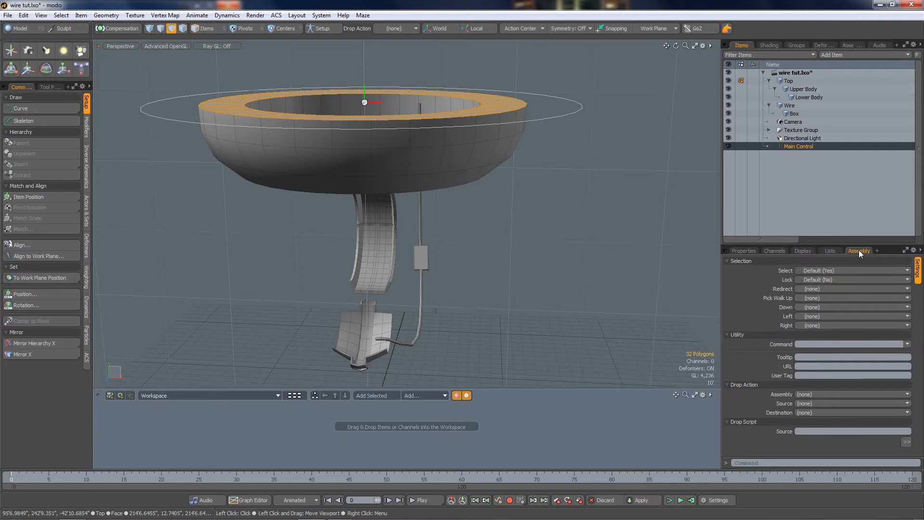
click(907, 344)
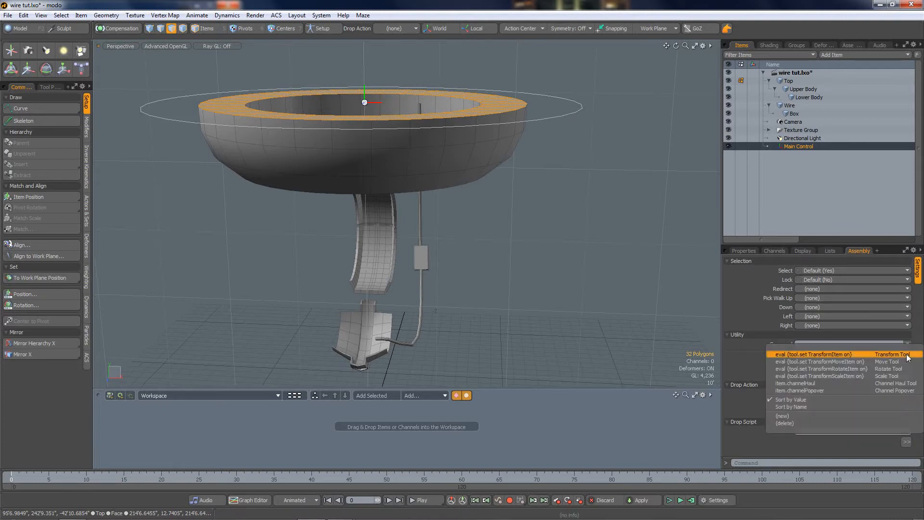
click(887, 354)
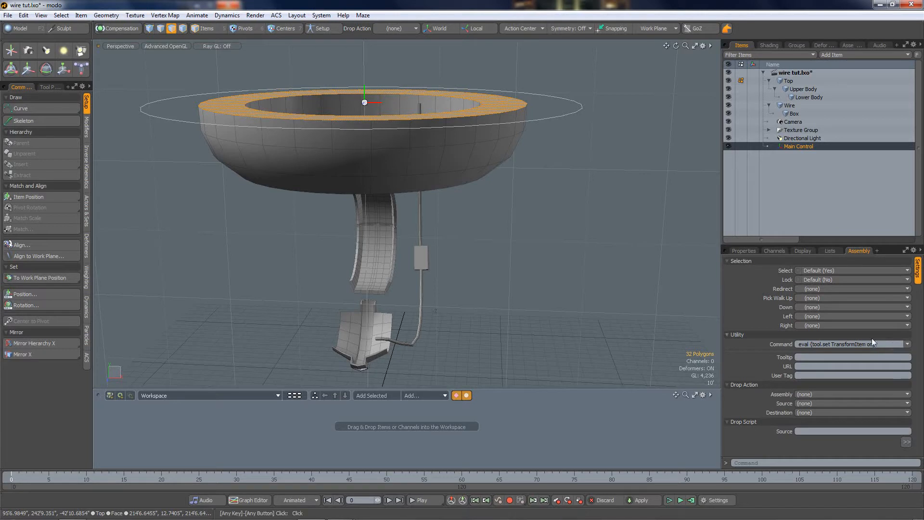
click(907, 345)
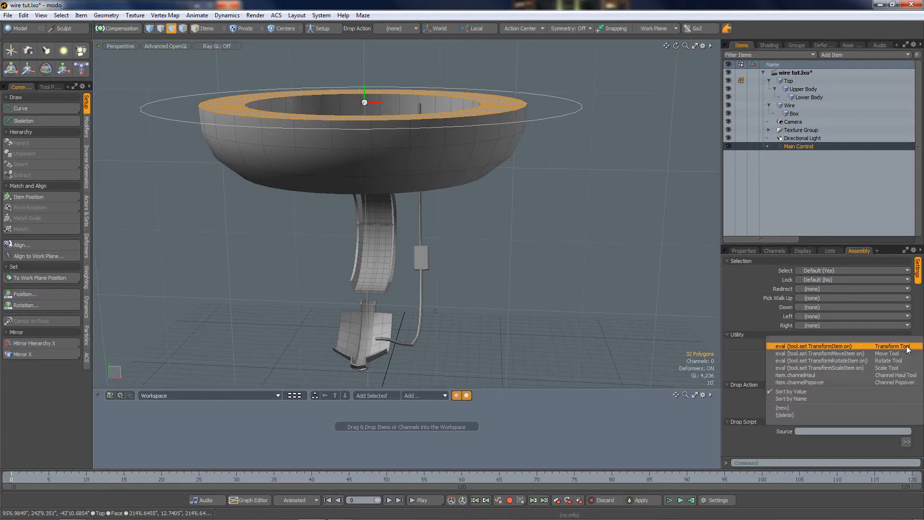
click(907, 347)
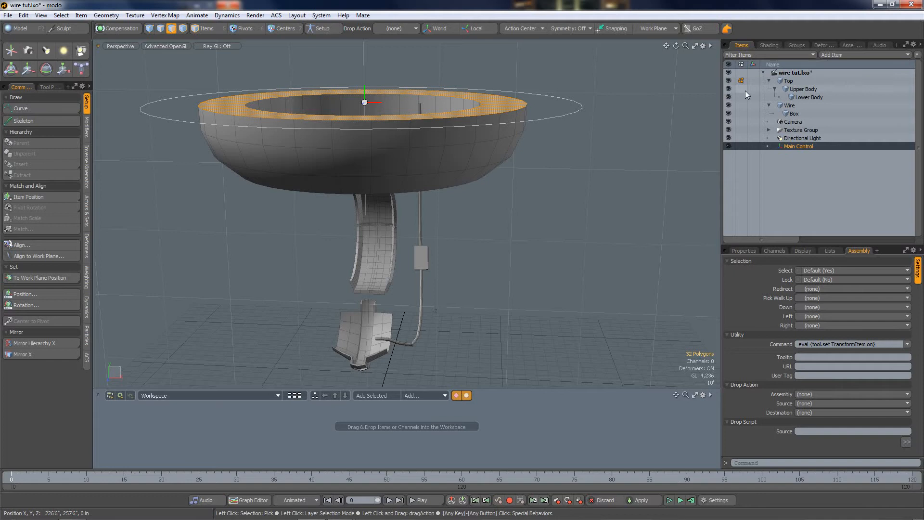
Test the Main Control circle by selecting it in Items mode, and drop the Transform tool it activates.
click(201, 27)
click(564, 119)
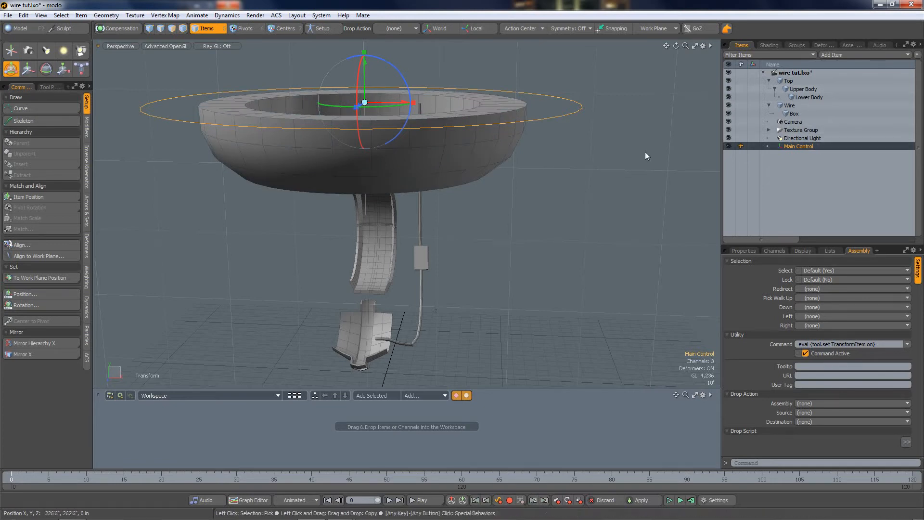
click(11, 69)
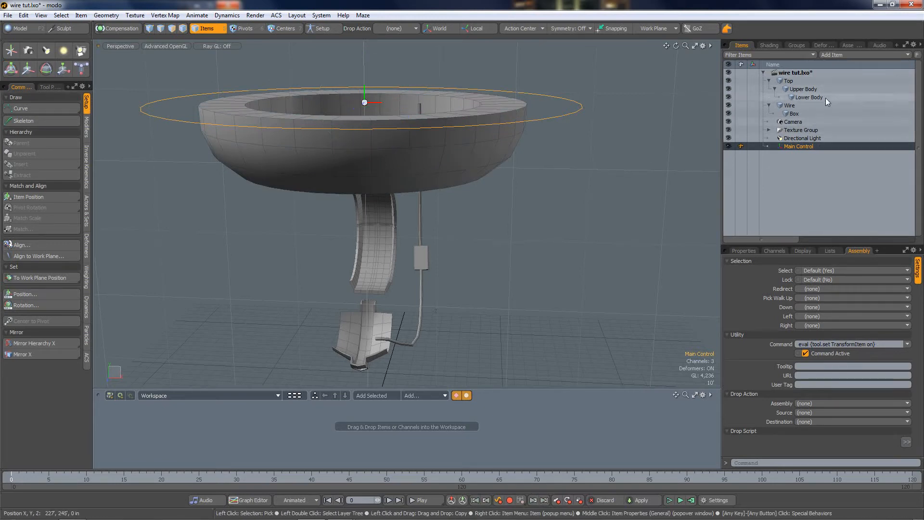
Move Main Control above Top in the item list and select the Top item.
drag(811, 146, 793, 88)
click(791, 89)
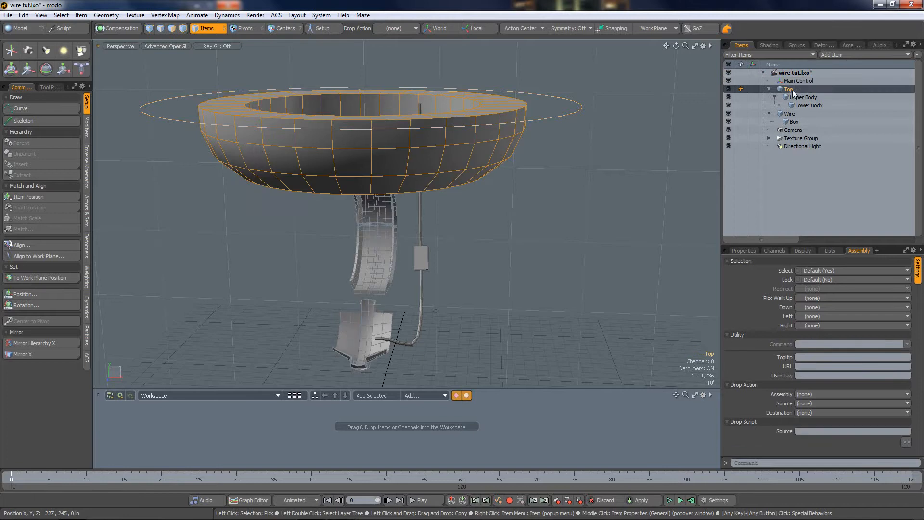
Parent the Top and Wire items under Main Control and expand its hierarchy in the item list.
ctrl+click(791, 114)
drag(792, 91, 793, 80)
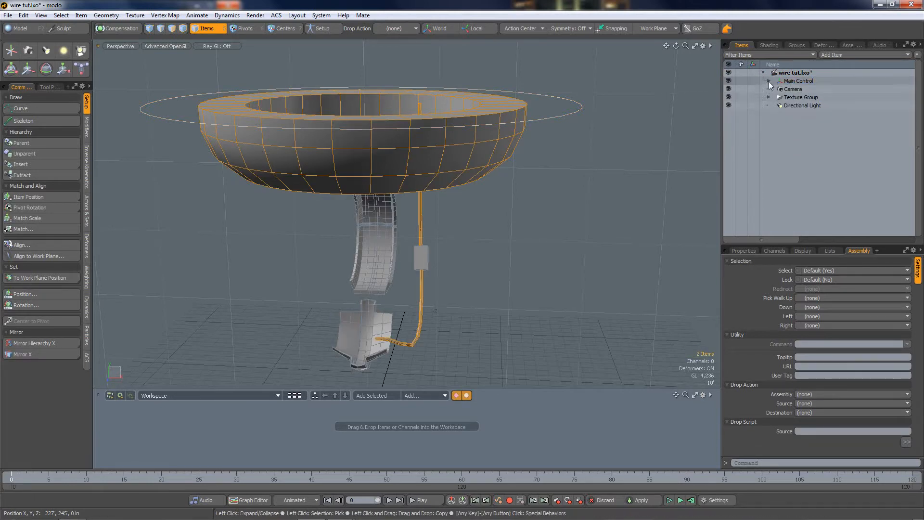
click(770, 82)
Zero all transforms of Main Control and every item nested beneath it.
click(804, 81)
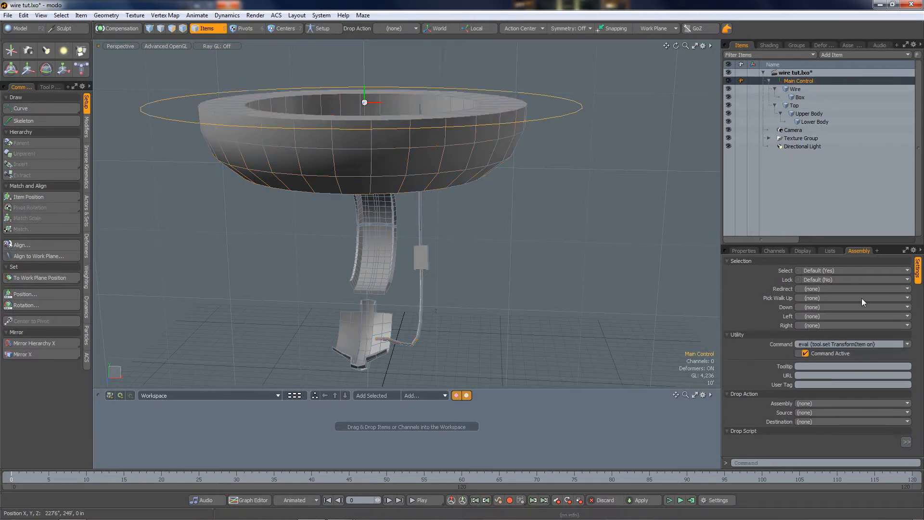
shift+click(799, 120)
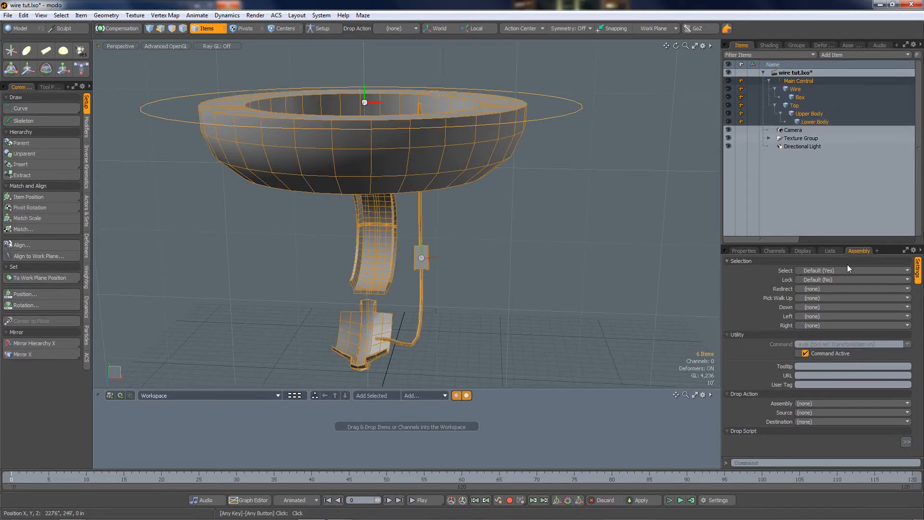
click(744, 250)
click(818, 357)
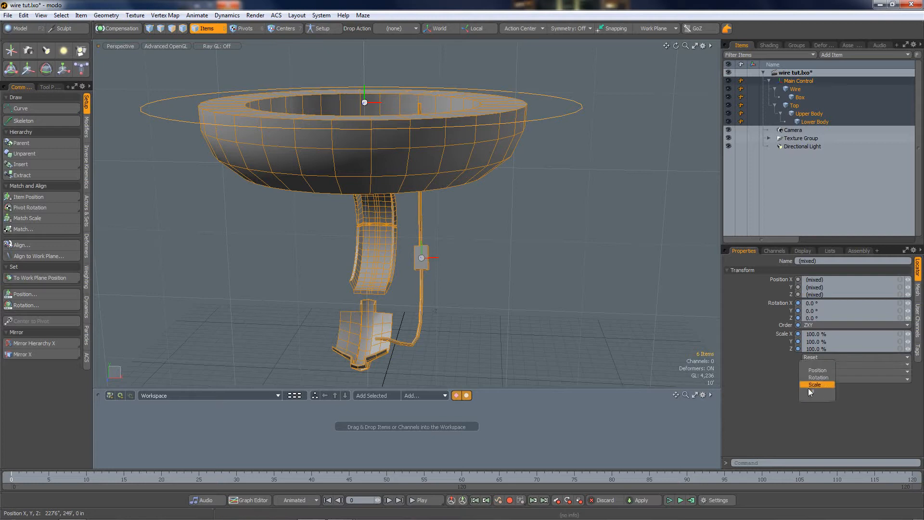
click(813, 385)
Test Main Control by moving the whole assembly with the Transform tool and returning it to its start.
click(808, 81)
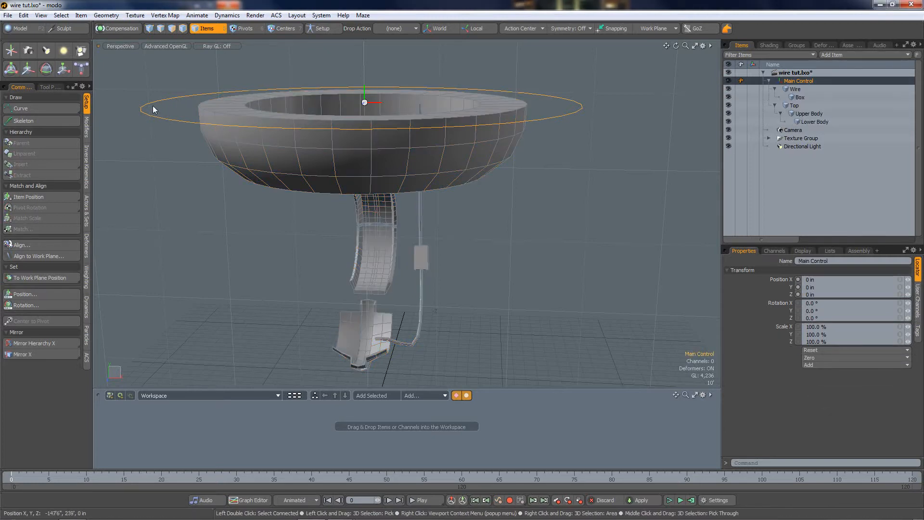
key(y)
mouse_move(364, 102)
mouse_down()
mouse_move(213, 102)
mouse_move(435, 103)
mouse_move(277, 102)
mouse_move(364, 102)
mouse_up()
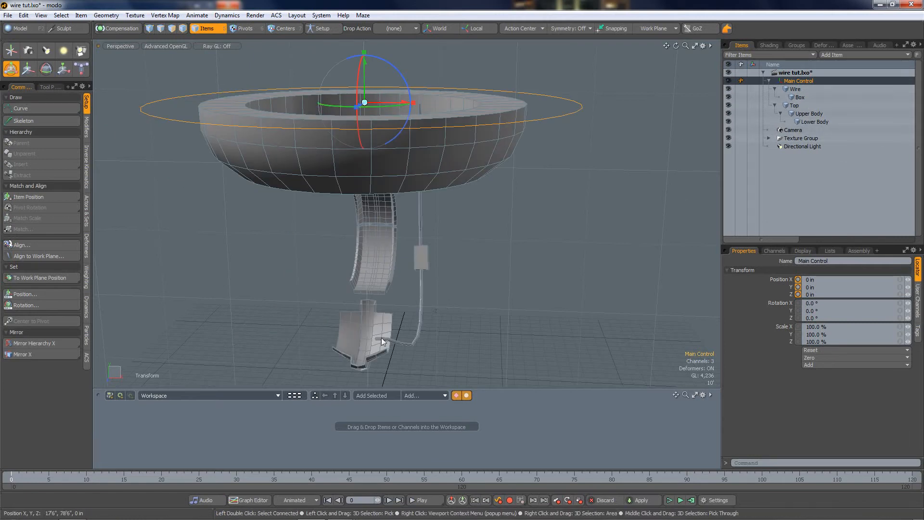
Align the work plane to the rear vertex on the upper rim of Lower Body, just below the end of Upper Body.
click(368, 289)
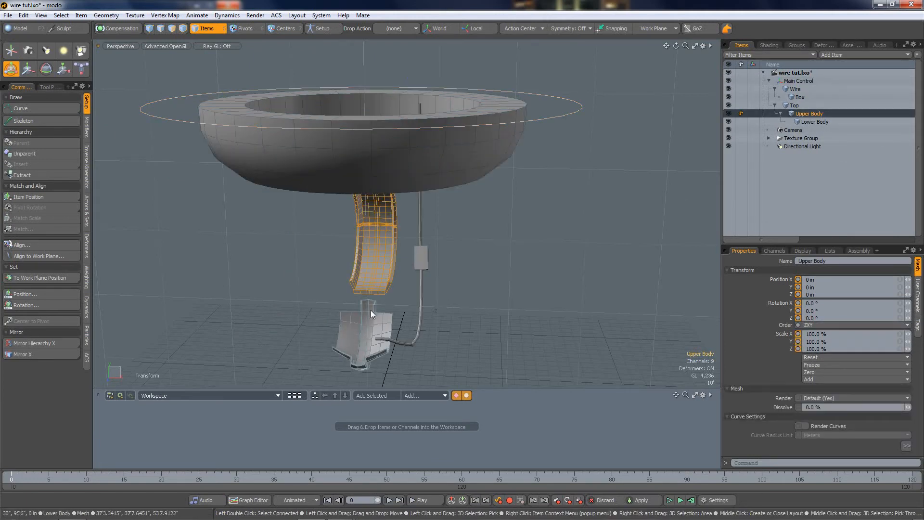
shift+click(371, 310)
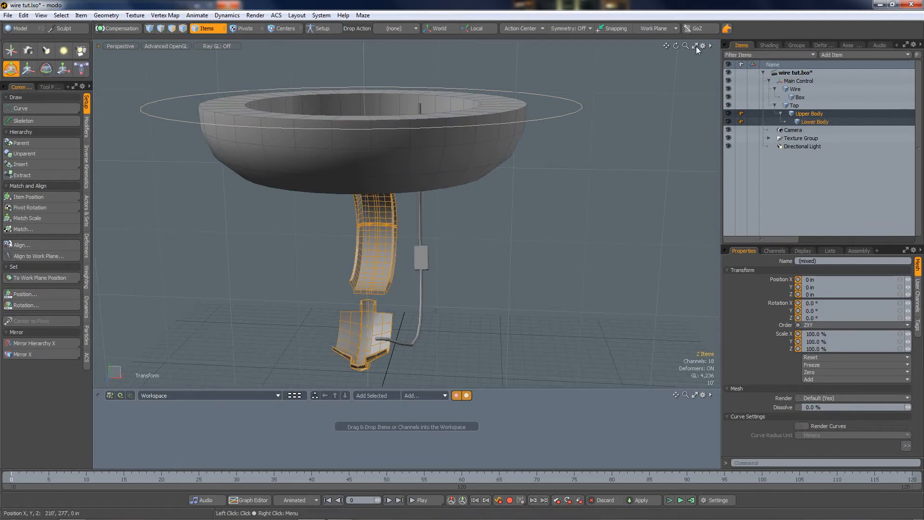
drag(676, 46, 548, 165)
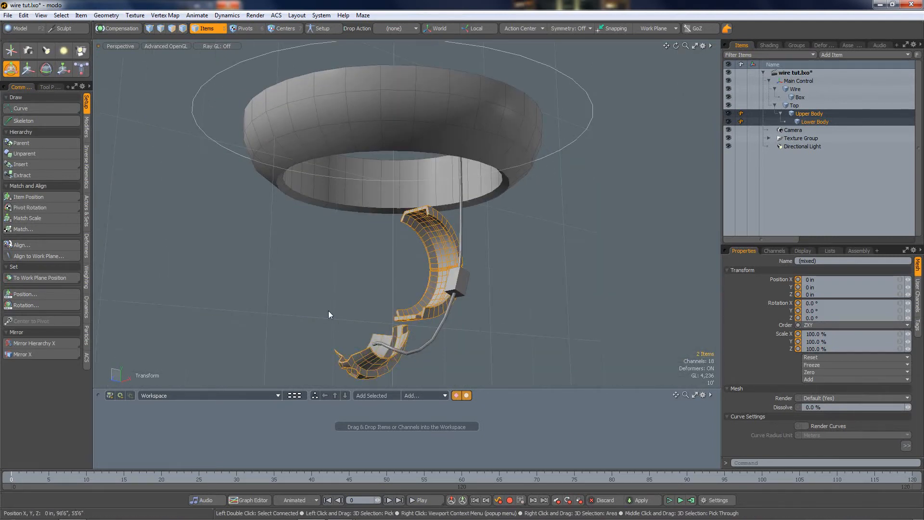
scroll(404, 332, up, 5)
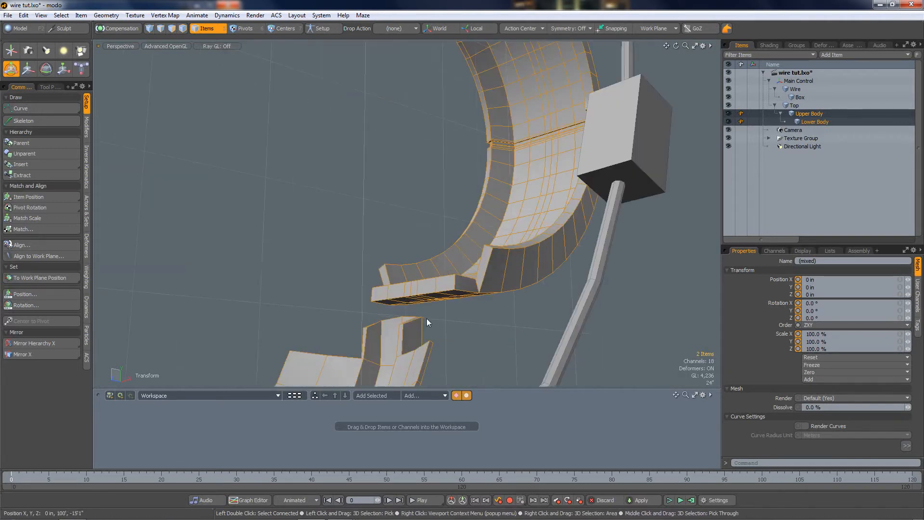
click(400, 334)
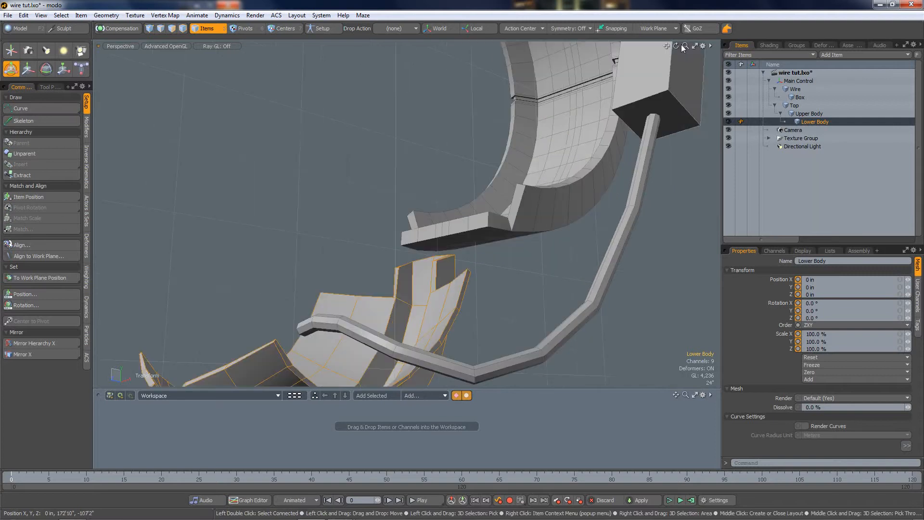
drag(676, 46, 674, 101)
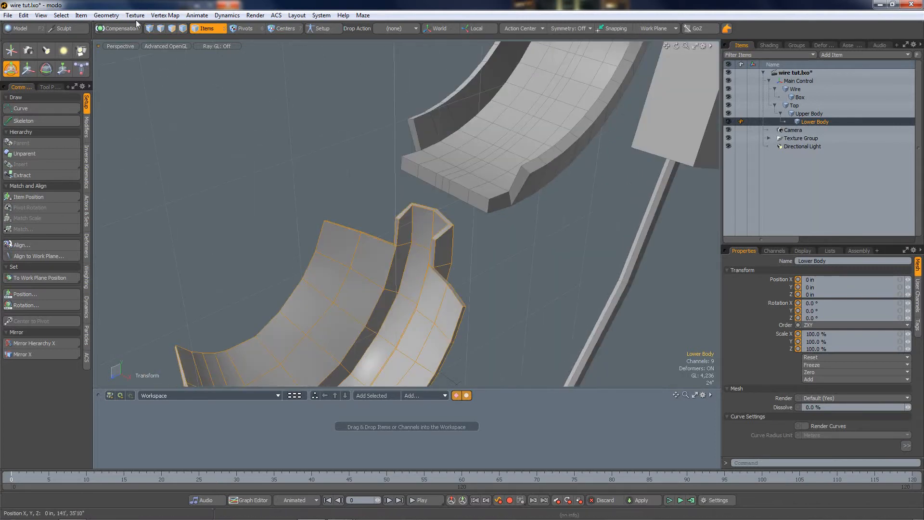
click(149, 29)
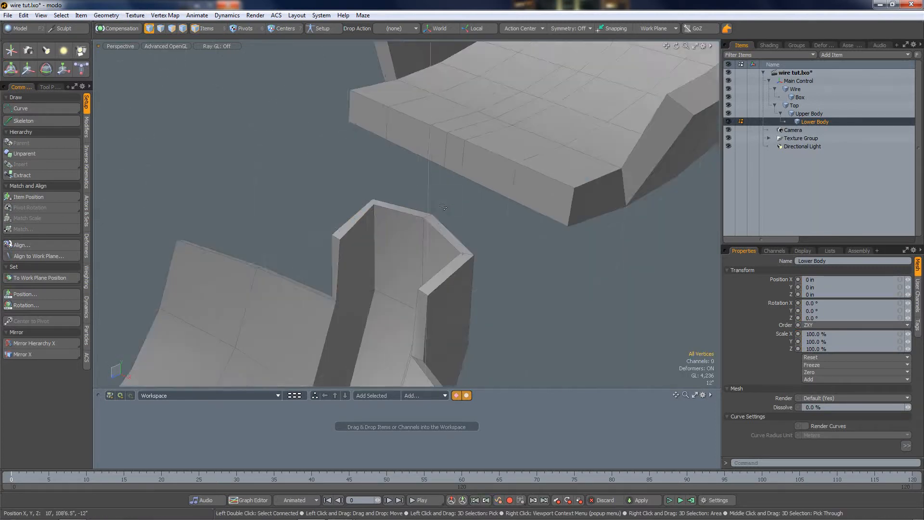
scroll(435, 212, up, 3)
click(434, 211)
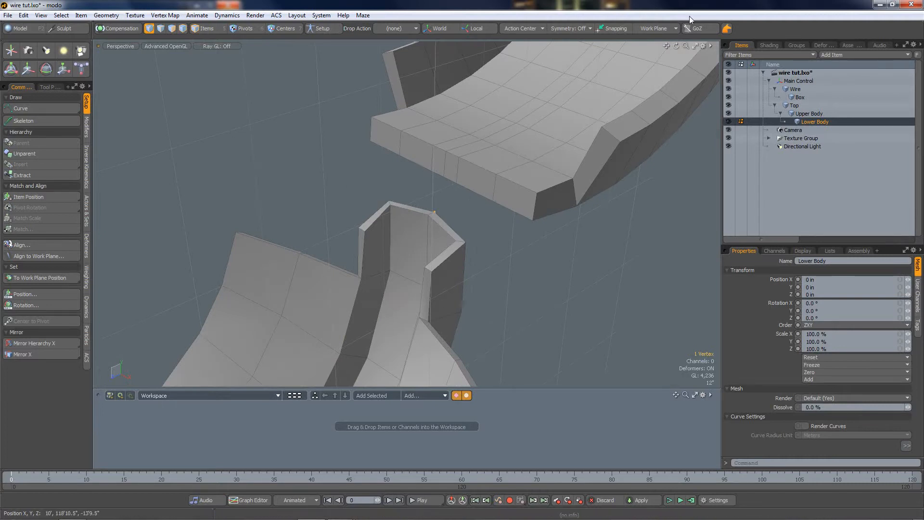
click(666, 26)
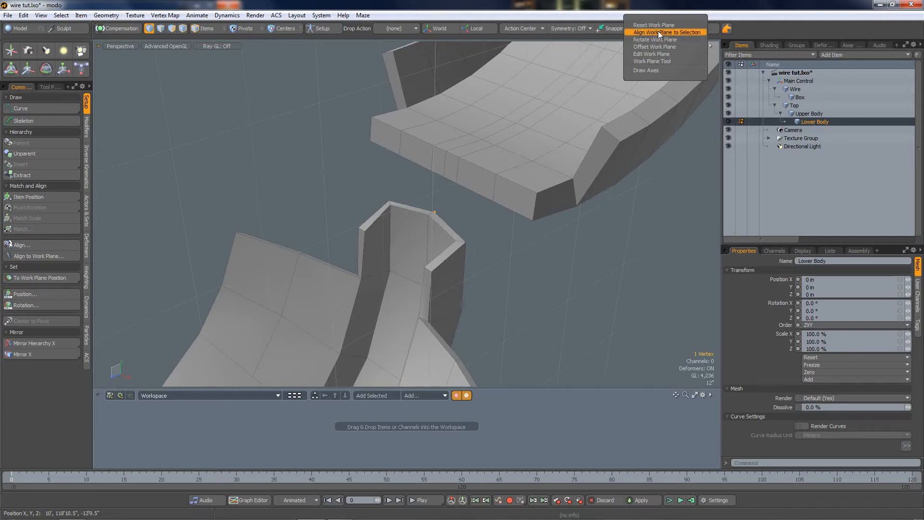
click(660, 34)
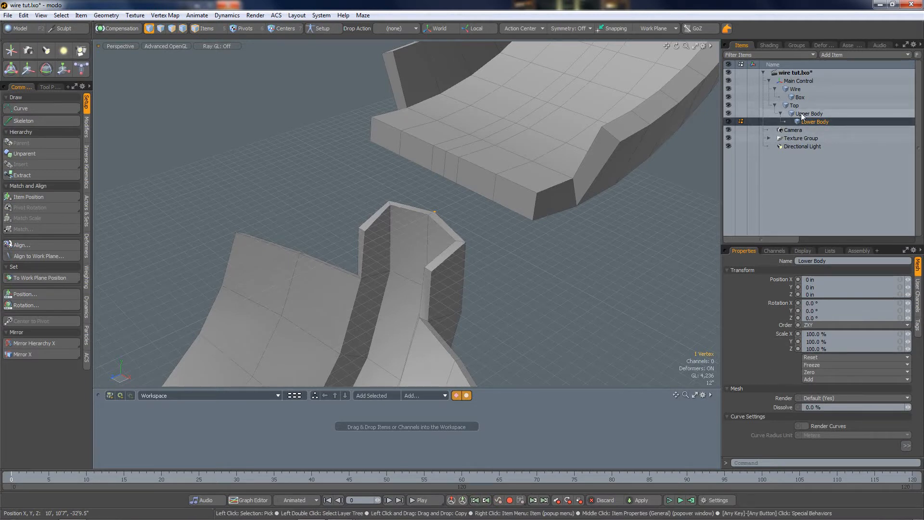
Add a new locator and name it Lower Body Rotate.
click(19, 49)
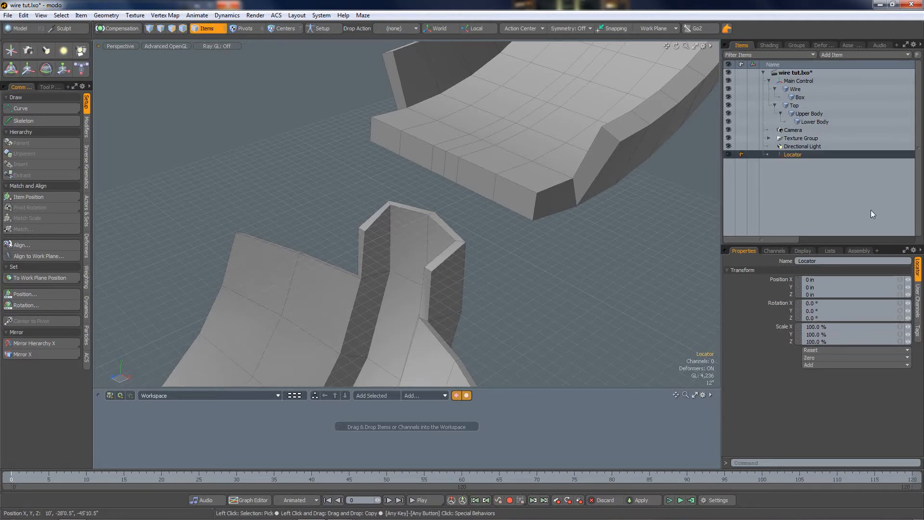
double_click(803, 154)
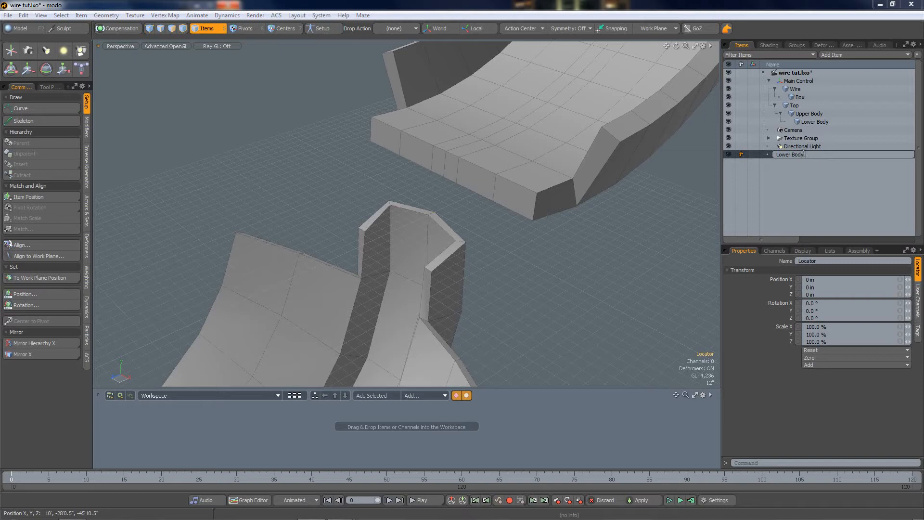
text(Lower Body Rotate)
key(Return)
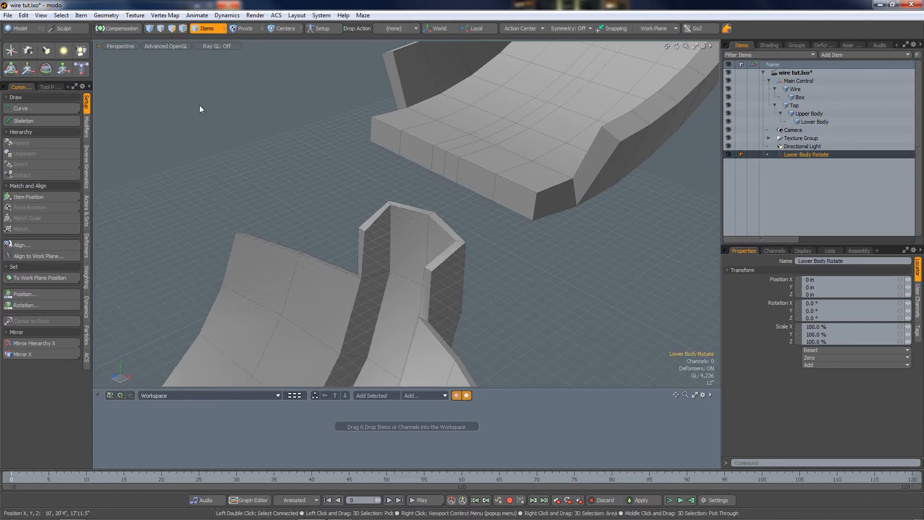
Move the Lower Body Rotate locator to the work plane position and reset the work plane.
click(39, 278)
click(653, 30)
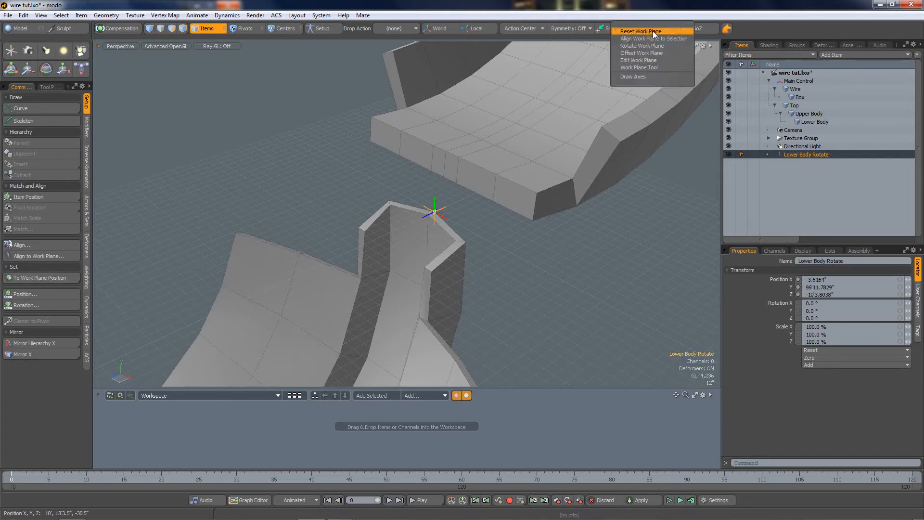
click(650, 34)
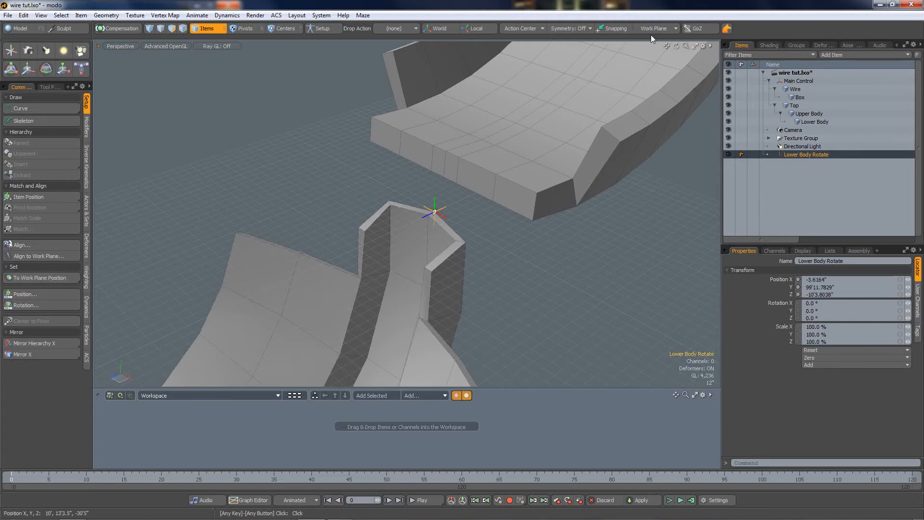
Nest Lower Body Rotate between Upper Body and Lower Body in the hierarchy, zeroing the transforms of both the locator and Lower Body.
click(809, 358)
click(805, 379)
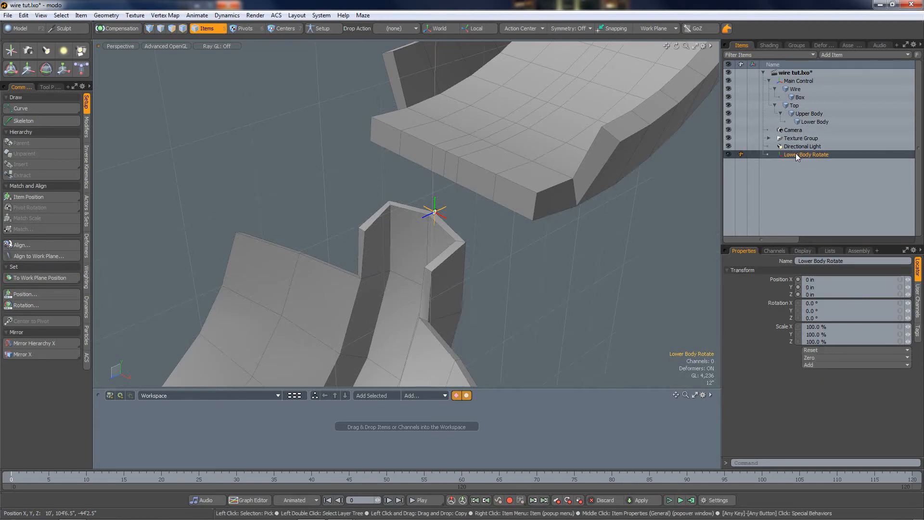
drag(801, 119, 792, 123)
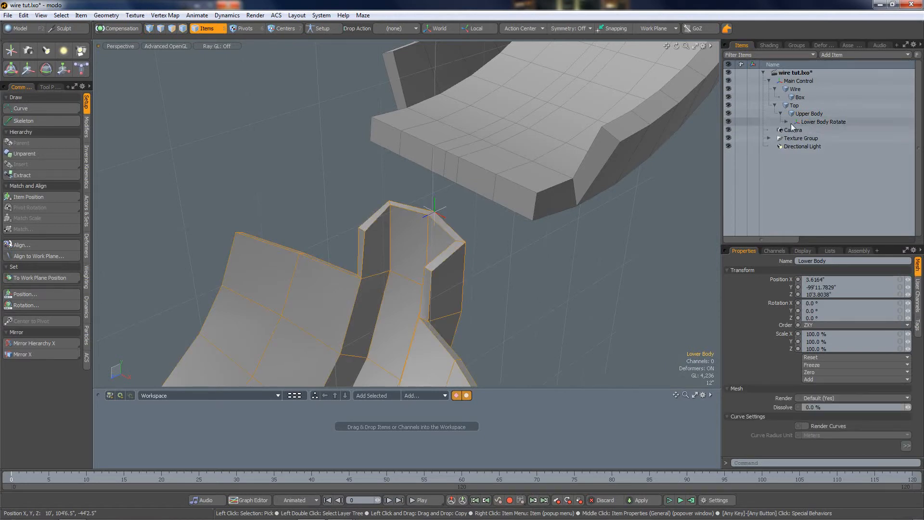
click(787, 121)
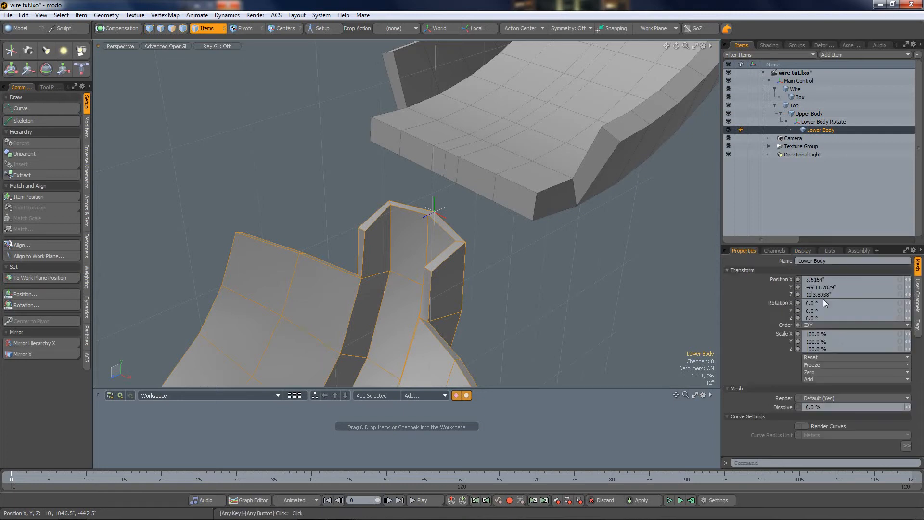
click(813, 357)
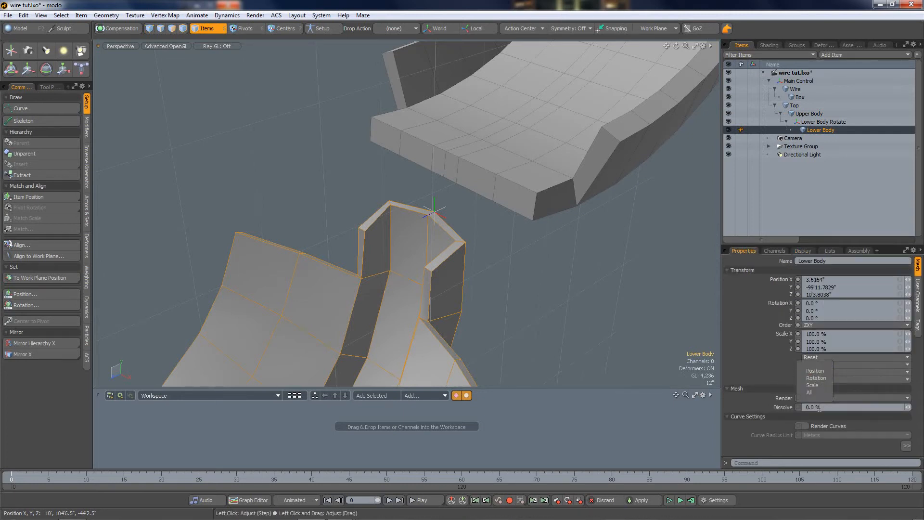
Give the Lower Body Rotate locator a custom display shape and set it to Circle.
click(817, 121)
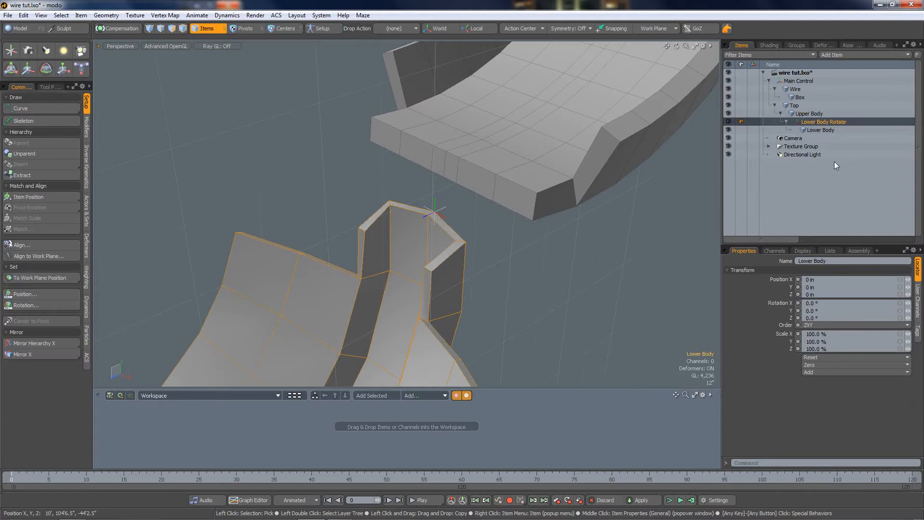
click(830, 251)
click(804, 251)
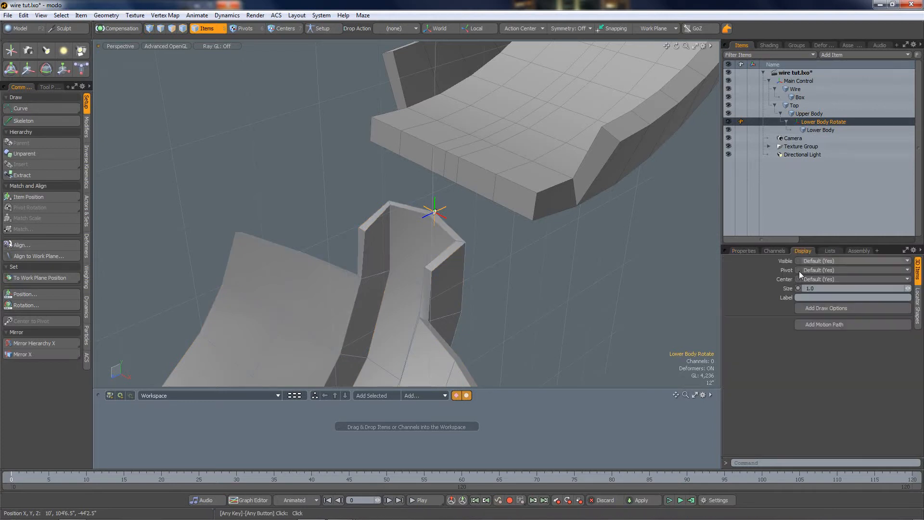
click(917, 306)
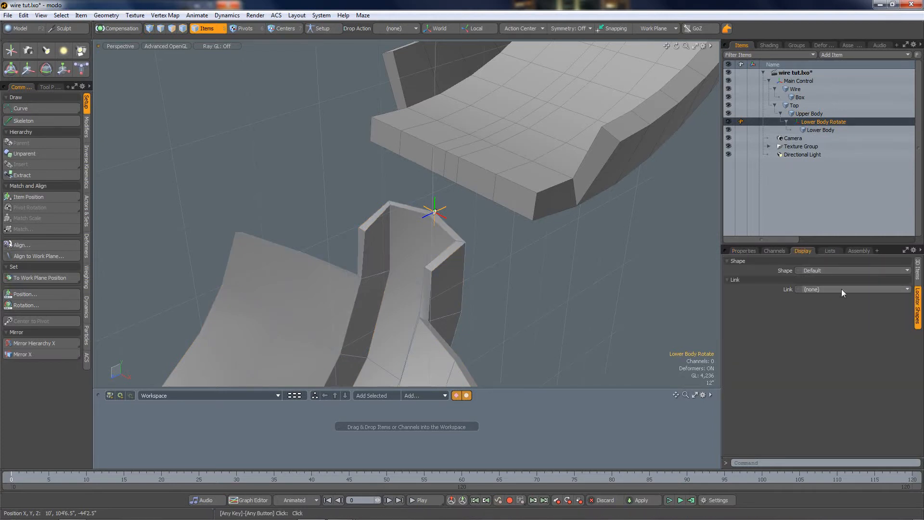
click(819, 269)
click(814, 279)
click(815, 300)
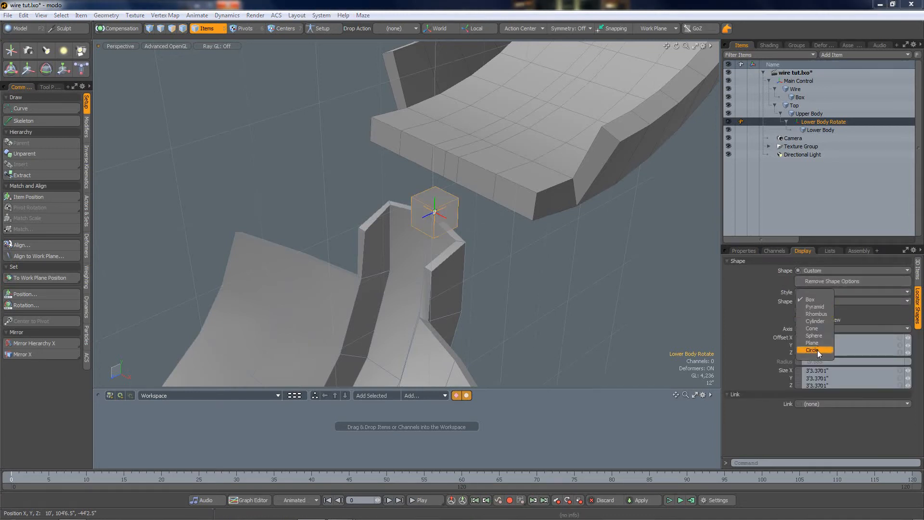
click(817, 350)
Make the Lower Body Rotate circle non-solid, with its axis set to X and its radius enlarged to 9'1.25".
click(816, 311)
click(811, 328)
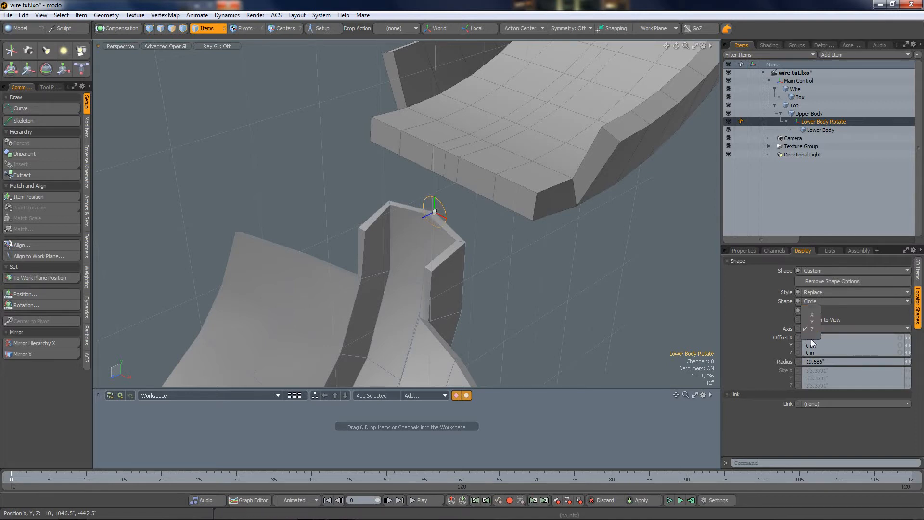
click(811, 314)
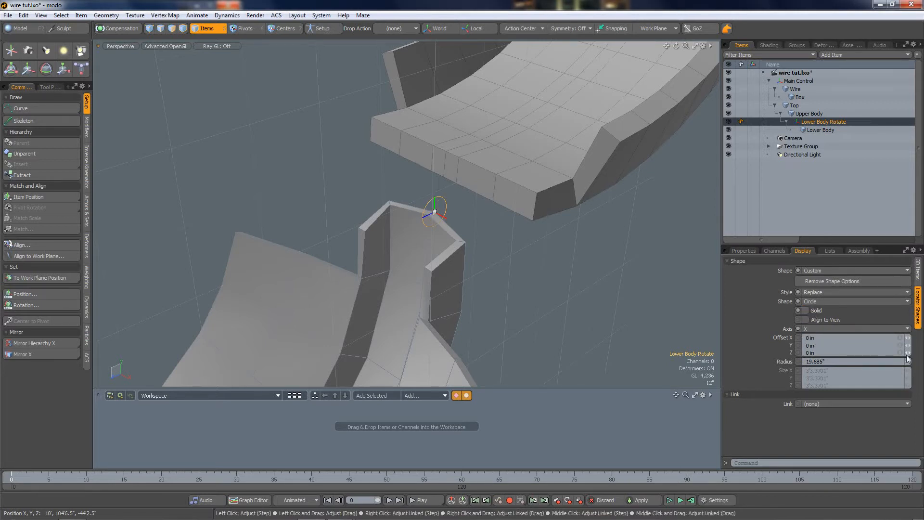
mouse_move(907, 361)
mouse_down()
mouse_move(922, 359)
mouse_move(908, 361)
mouse_up()
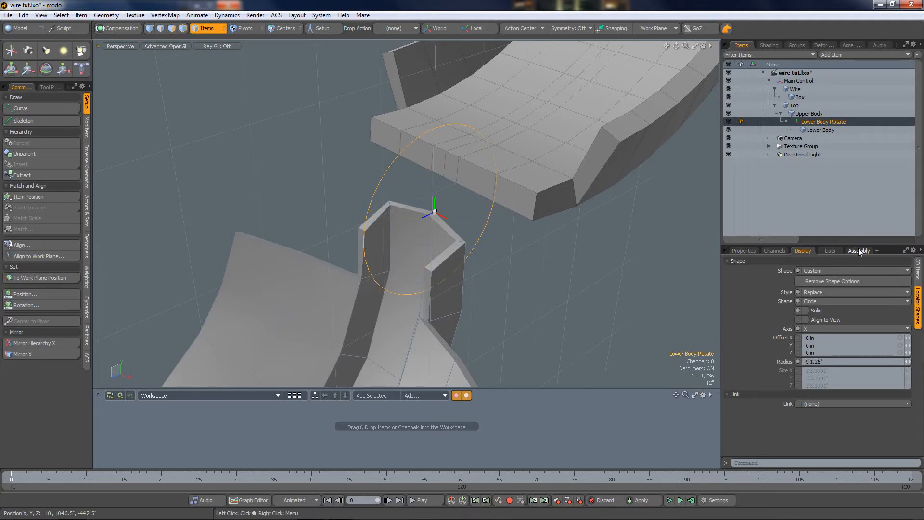
Assign the Rotate Tool command, eval {tool.set TransformRotateItem on}, to Lower Body Rotate and display its transform properties.
click(860, 252)
click(908, 343)
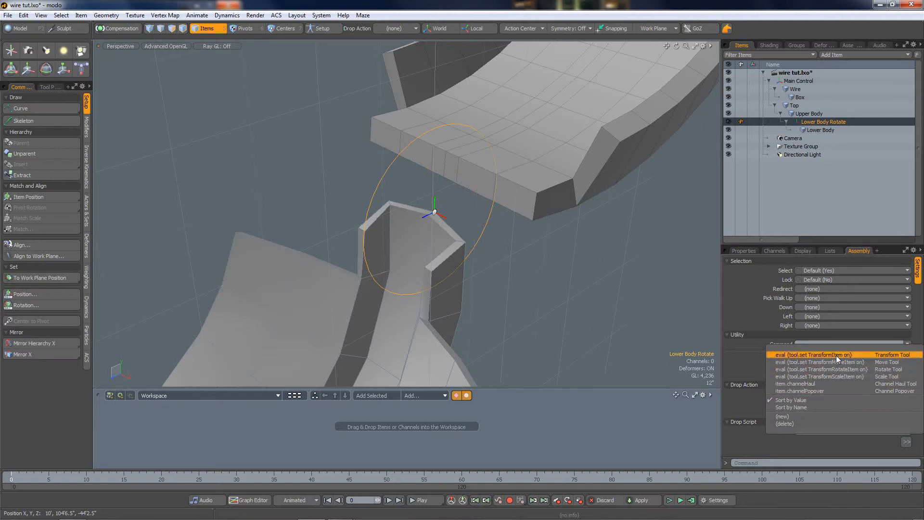
click(843, 368)
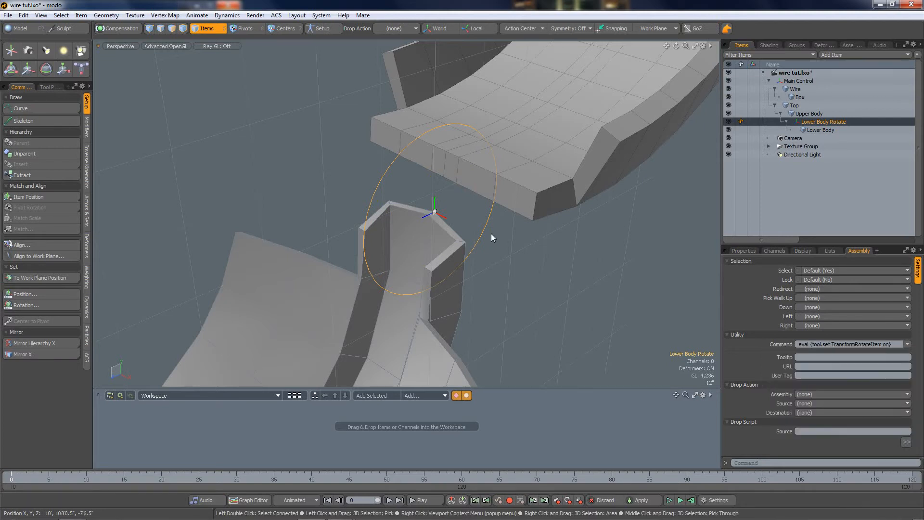
click(744, 252)
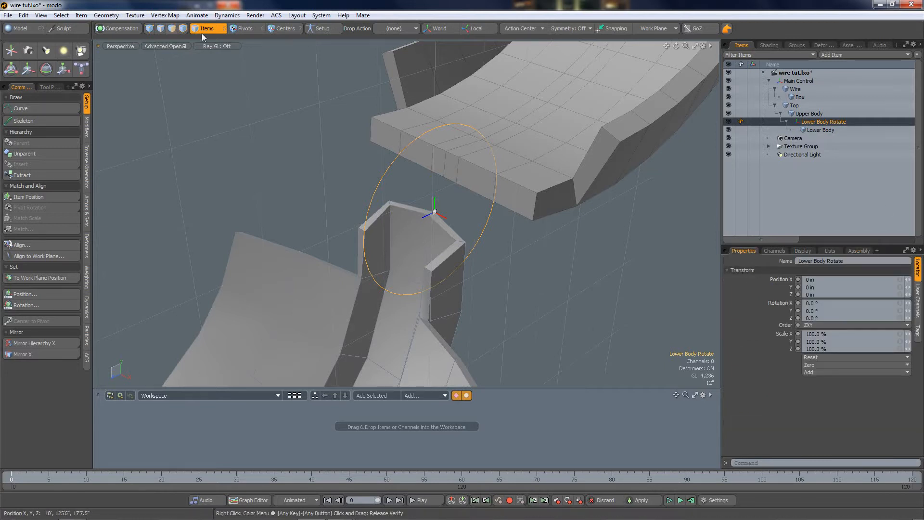
Try rotating the Lower Body Rotate control about its X axis, and undo the rotation.
key(e)
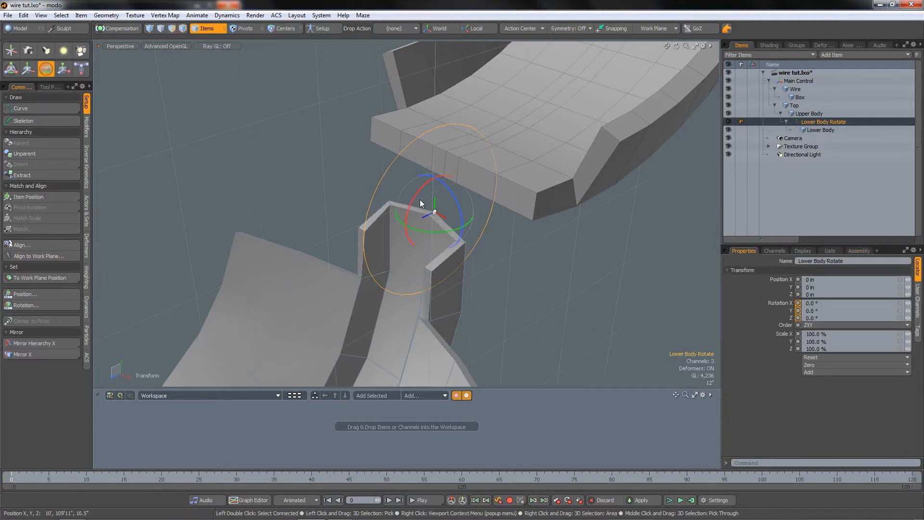
drag(417, 198, 413, 116)
key(ctrl+z)
scroll(330, 197, down, 7)
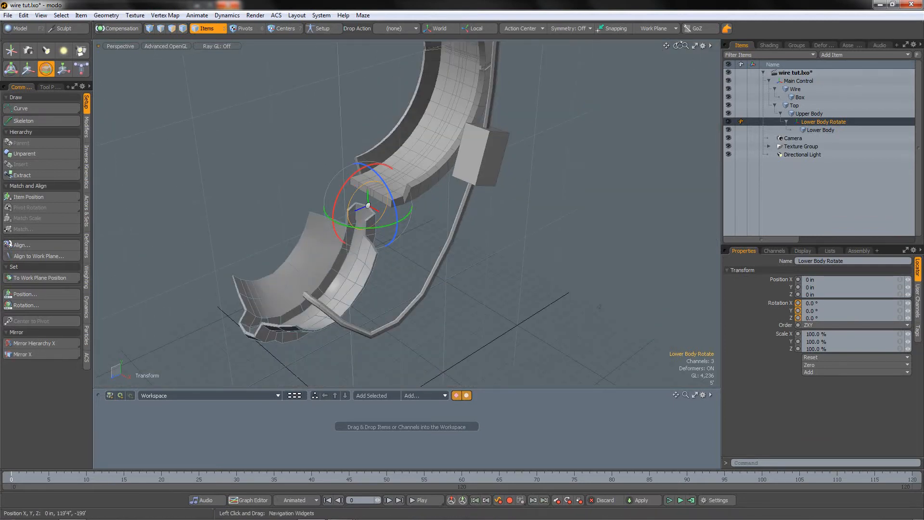
drag(674, 45, 349, 78)
click(47, 68)
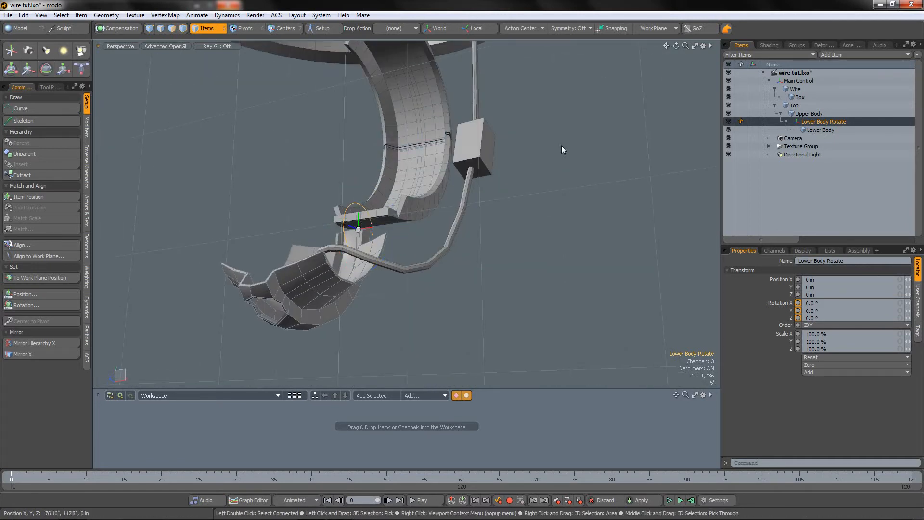
Select Wire and hide Box, Top, Upper Body, Lower Body Rotate and Lower Body to isolate the wire.
click(476, 100)
scroll(498, 135, down, 5)
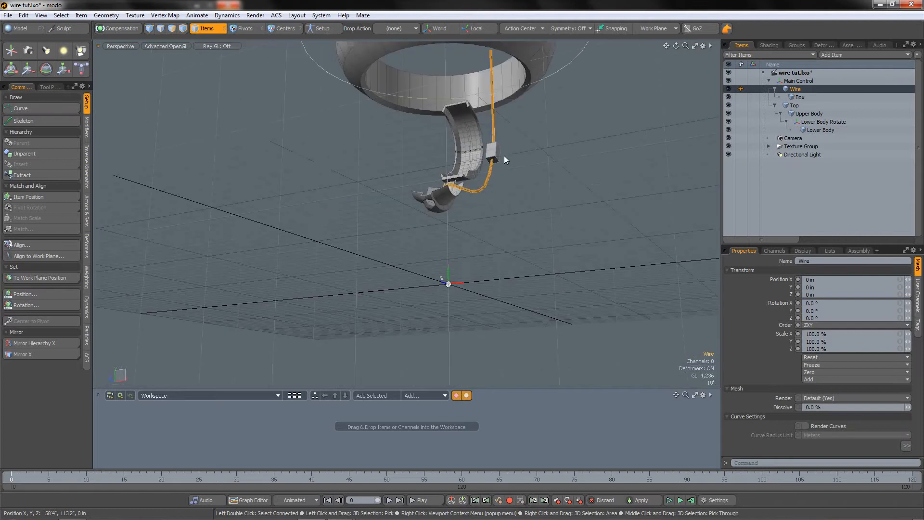
scroll(501, 68, up, 3)
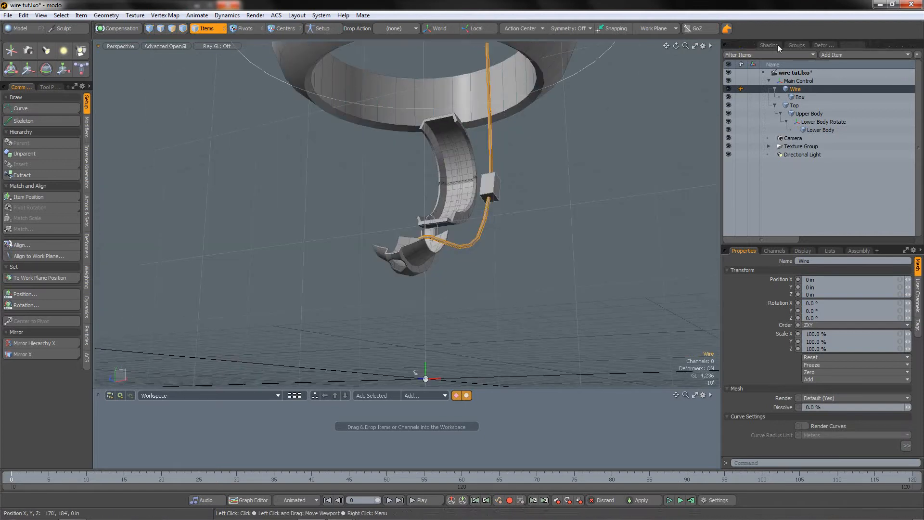
click(728, 105)
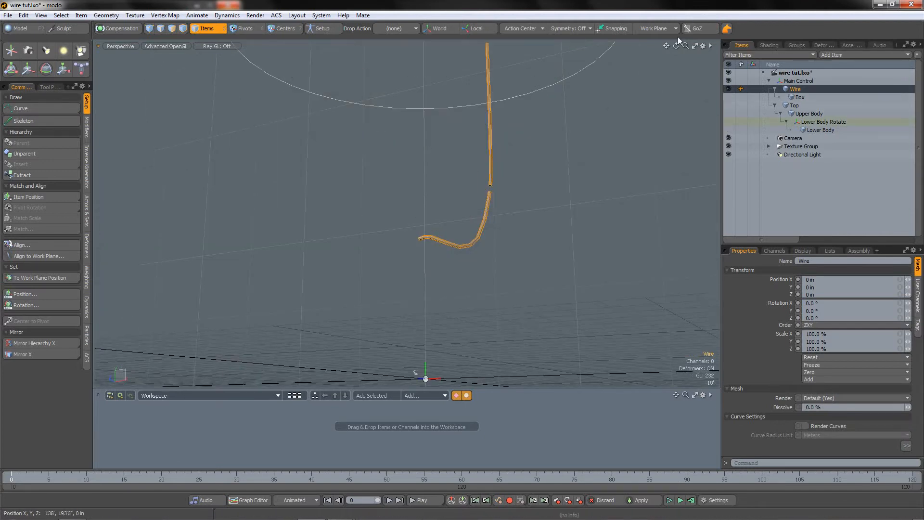
click(664, 46)
drag(666, 47, 614, 132)
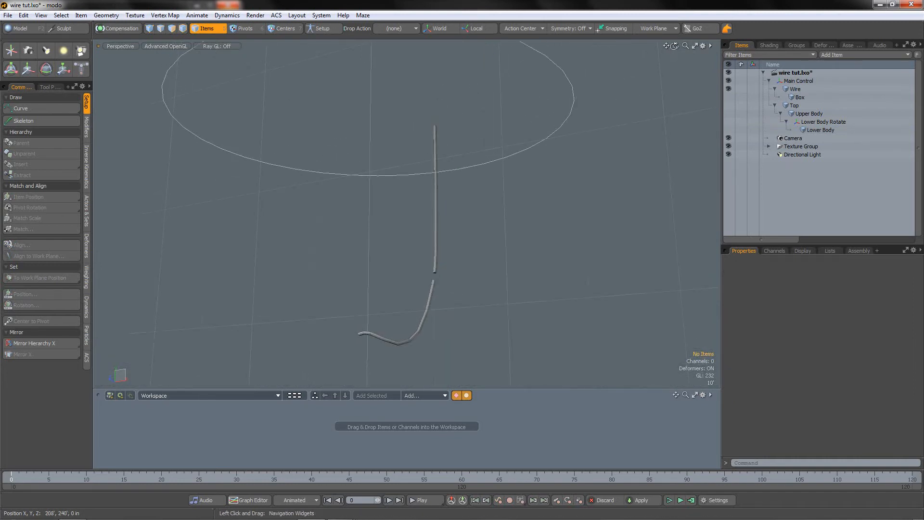
drag(676, 46, 662, 54)
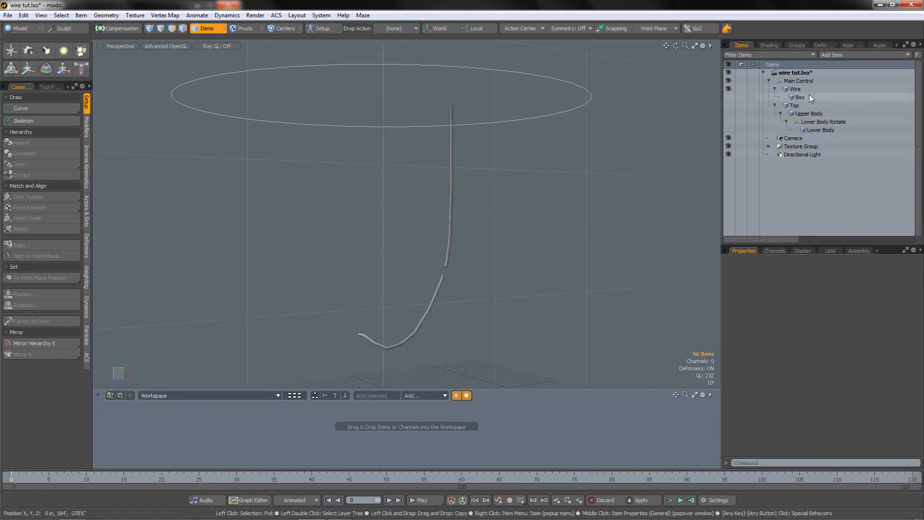
Examine how the two wire sections meet inside the Box, comparing with the Box shown and hidden.
click(729, 98)
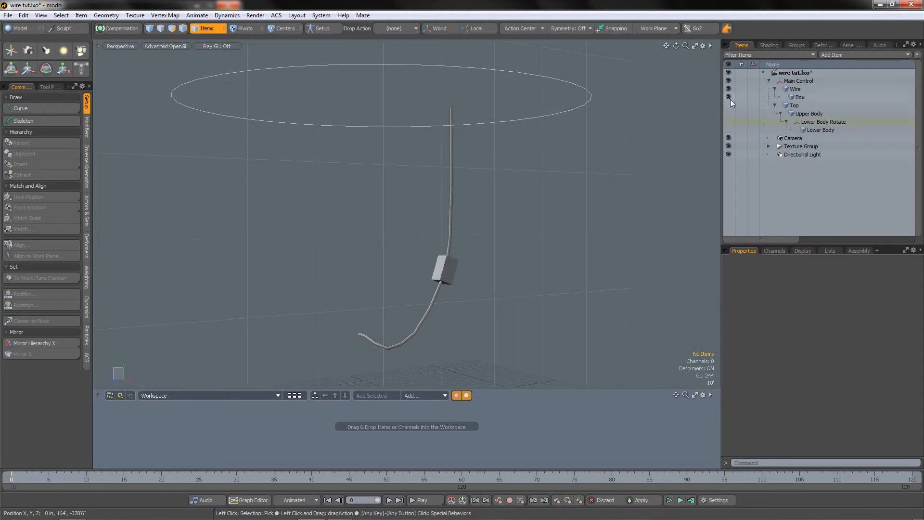
click(728, 97)
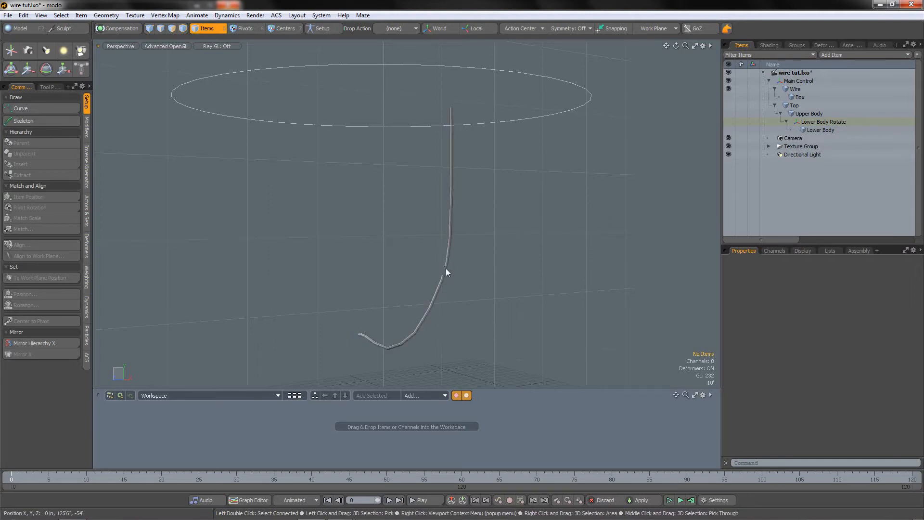
click(728, 97)
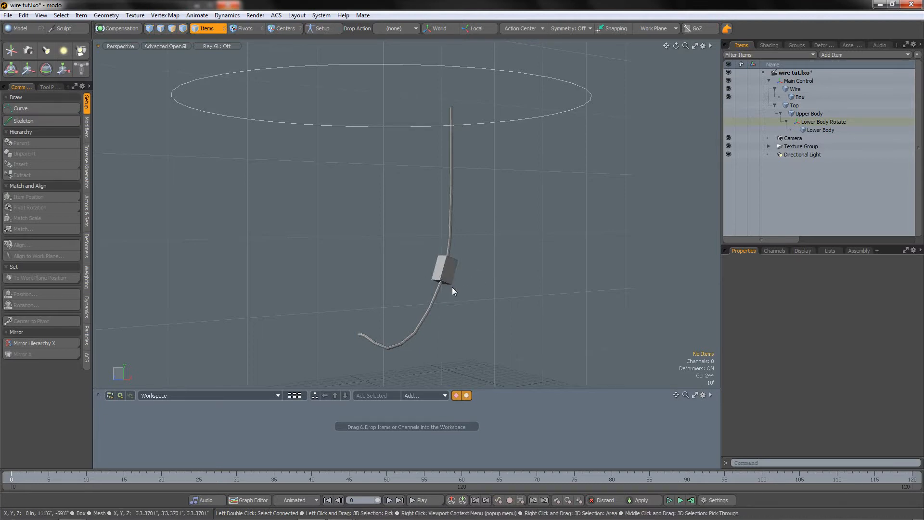
click(438, 292)
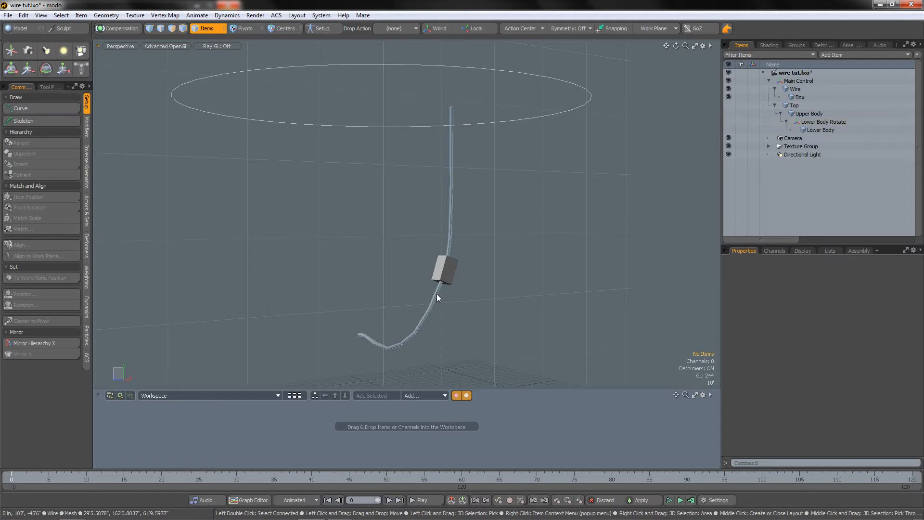
click(446, 284)
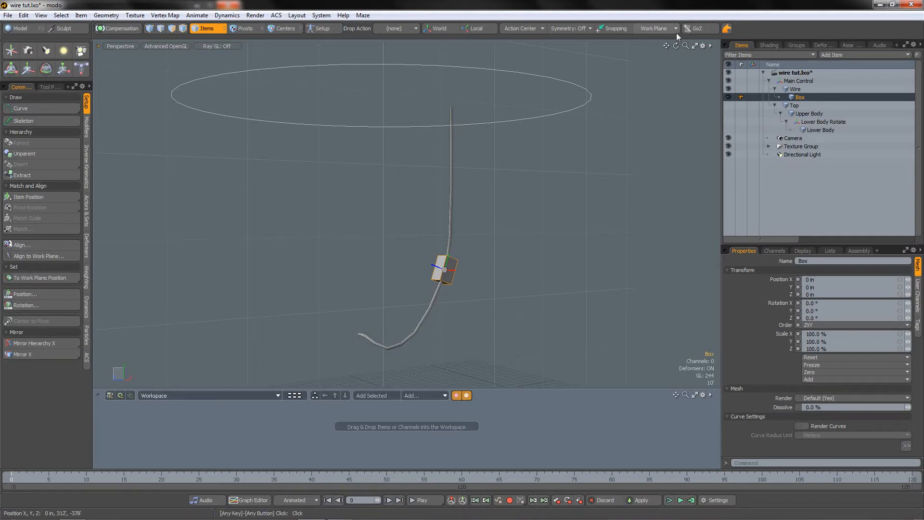
drag(676, 46, 538, 279)
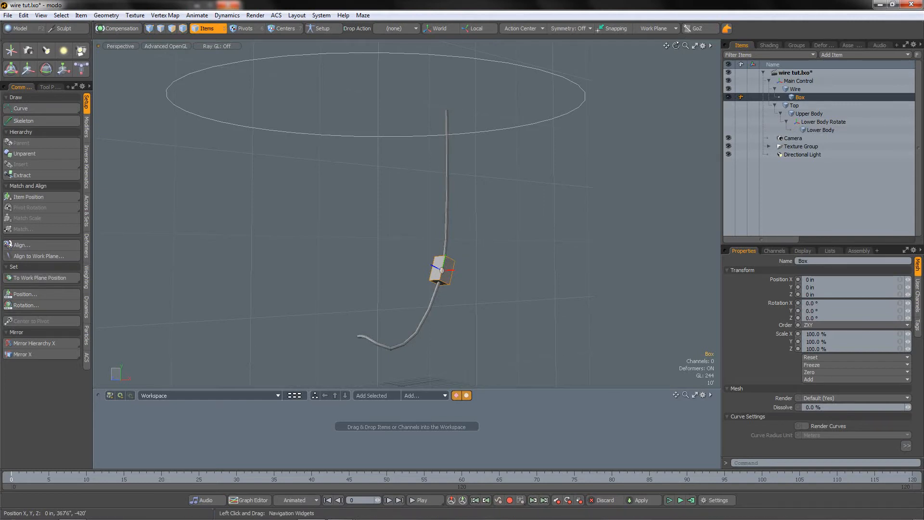
drag(676, 46, 664, 54)
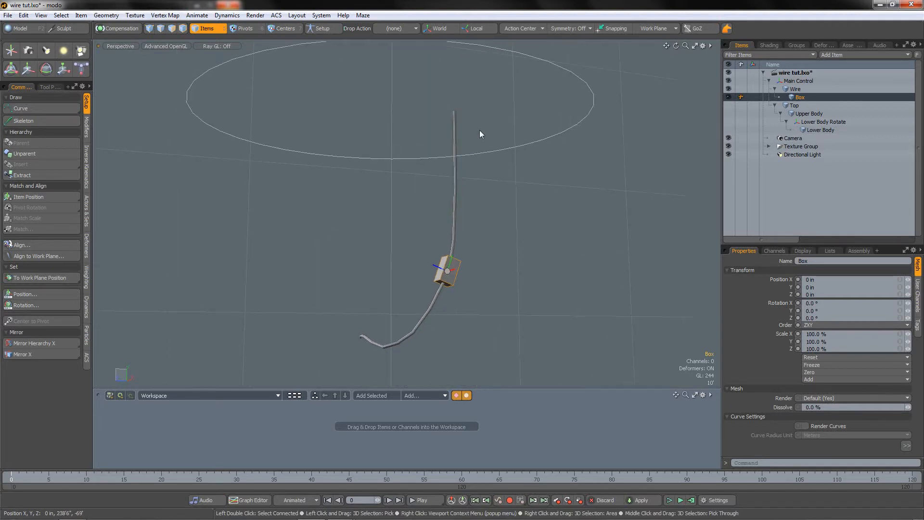
click(455, 144)
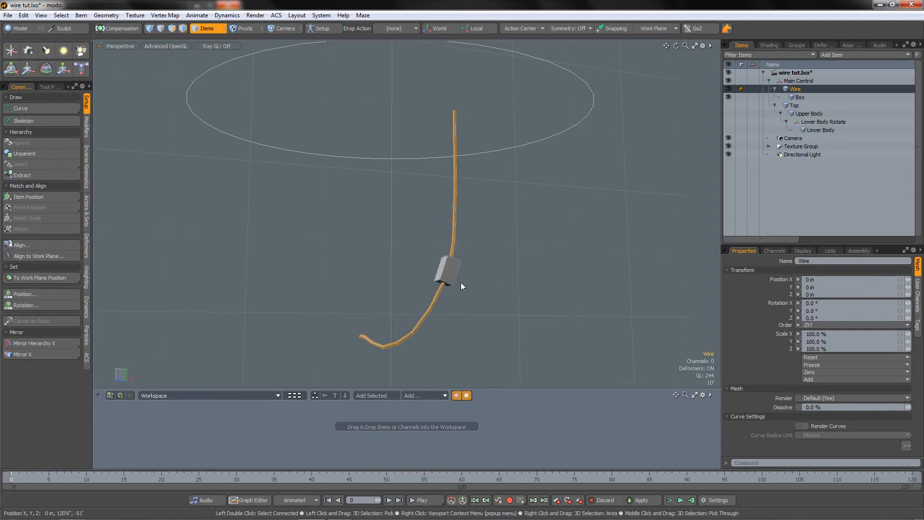
click(437, 299)
click(444, 287)
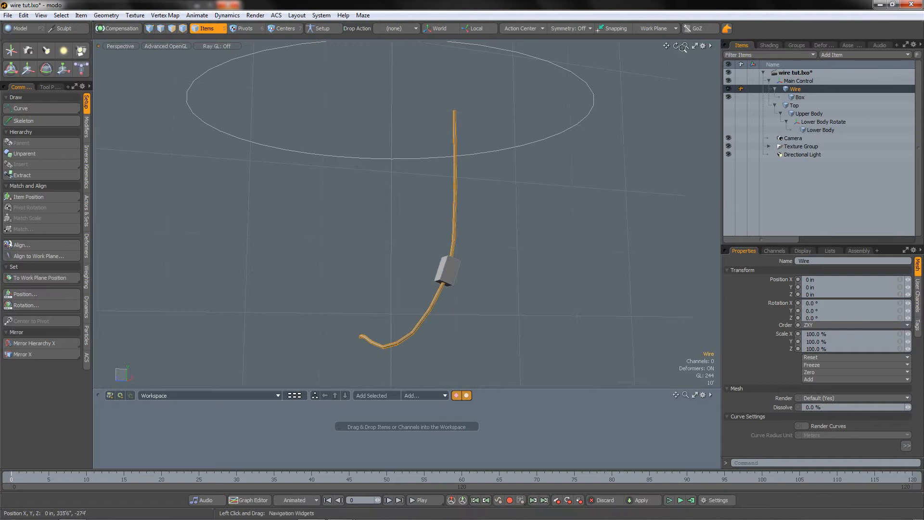
drag(675, 45, 694, 51)
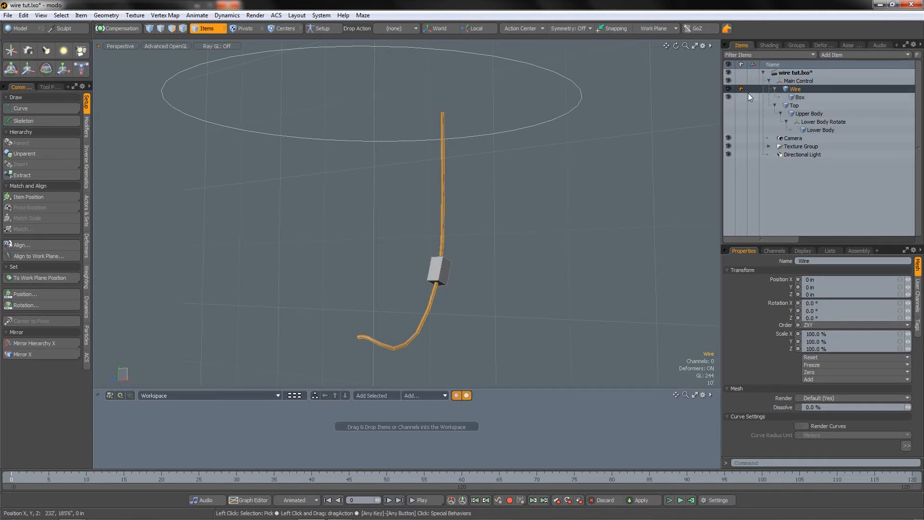
Hide the Box and make the Wire mesh a soft body.
click(728, 97)
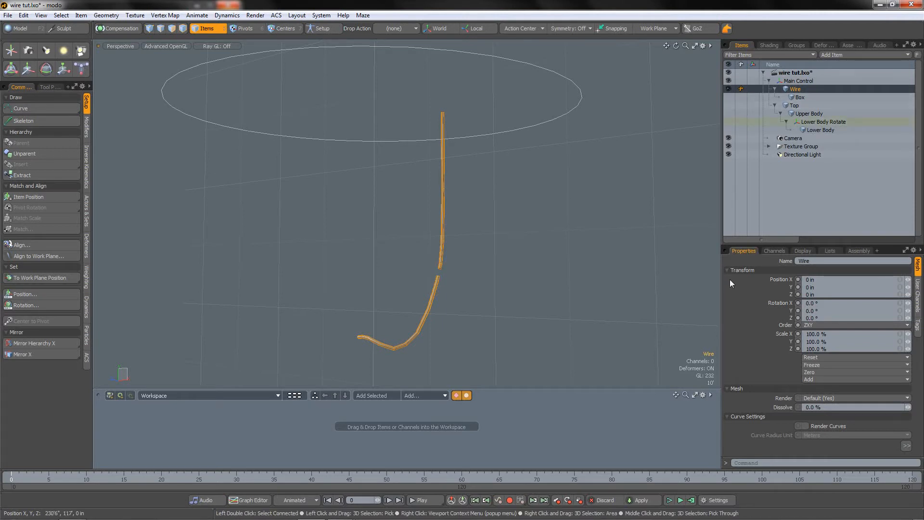
click(87, 304)
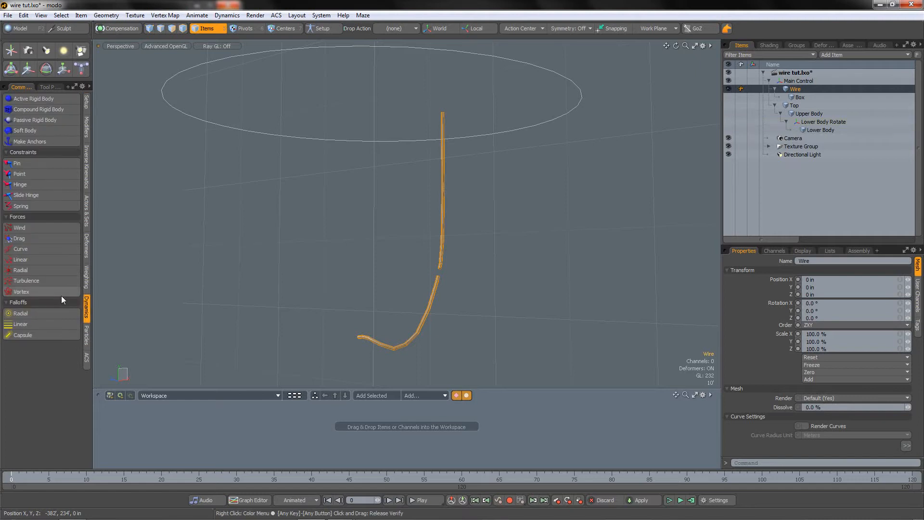
click(23, 128)
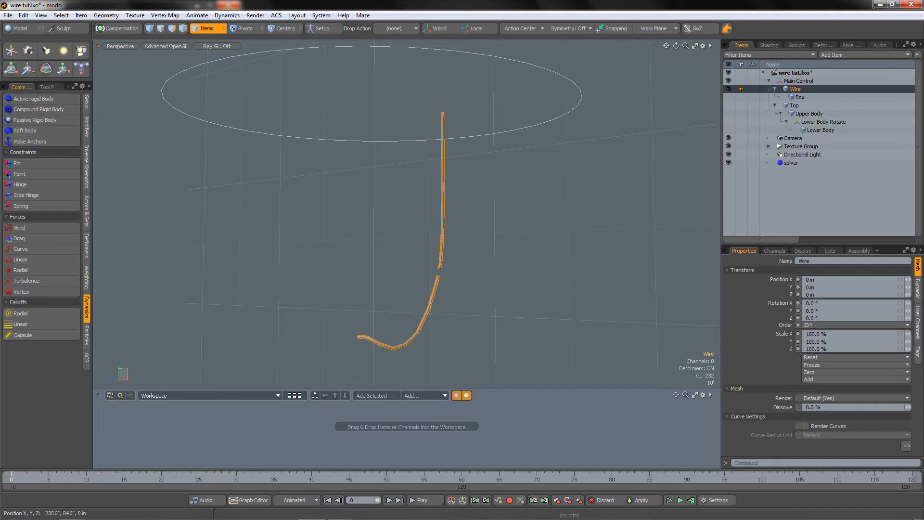
Set the Wire soft body's bend, struct and shear stiffness to 1.0, number of clusters to 8000 and linear damping to 80%.
click(917, 290)
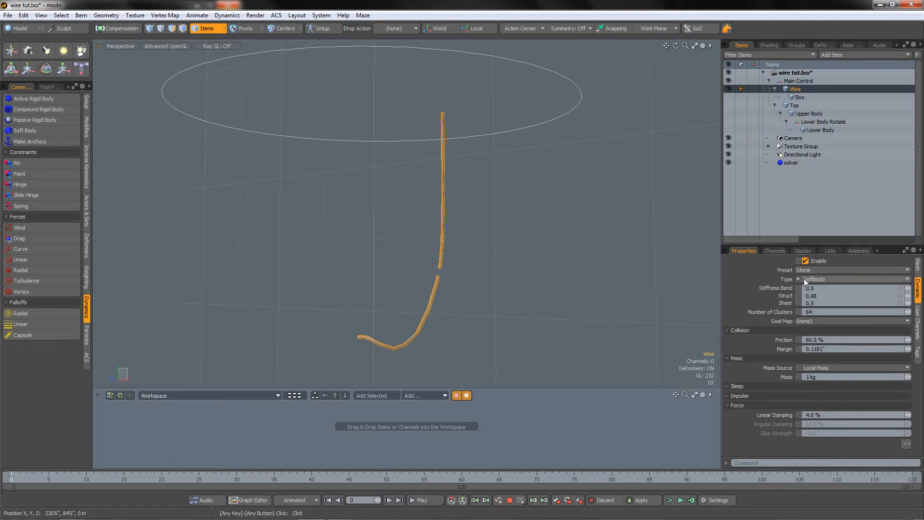
click(818, 288)
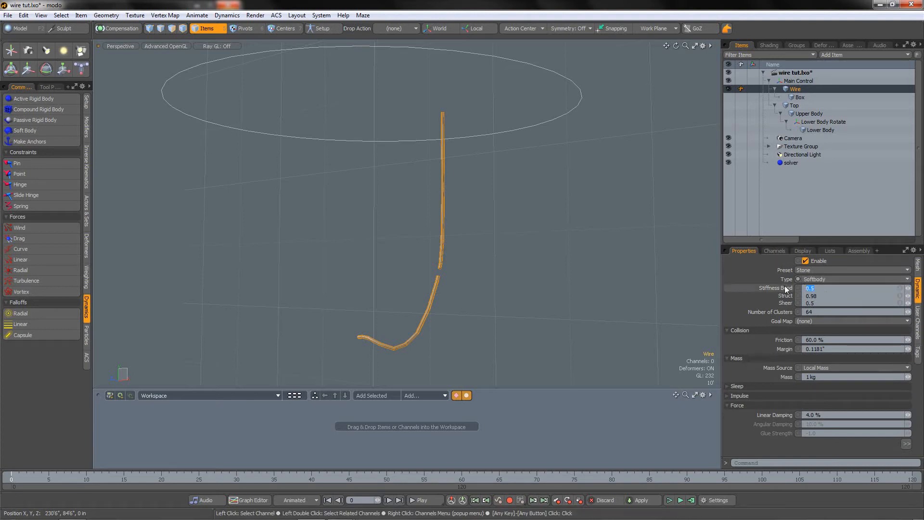
text(1)
key(Tab)
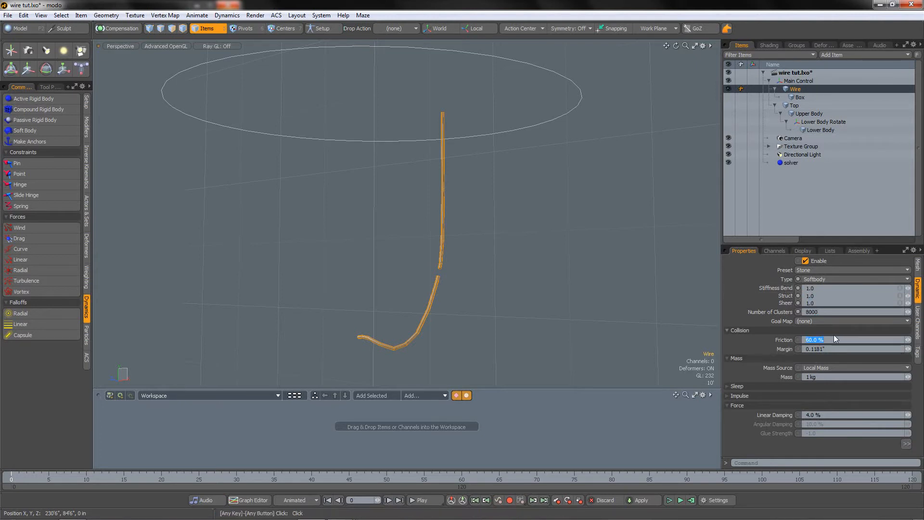
click(822, 415)
Create a weight map named SB goal for Wire and assign it as the soft body's goal map.
click(829, 251)
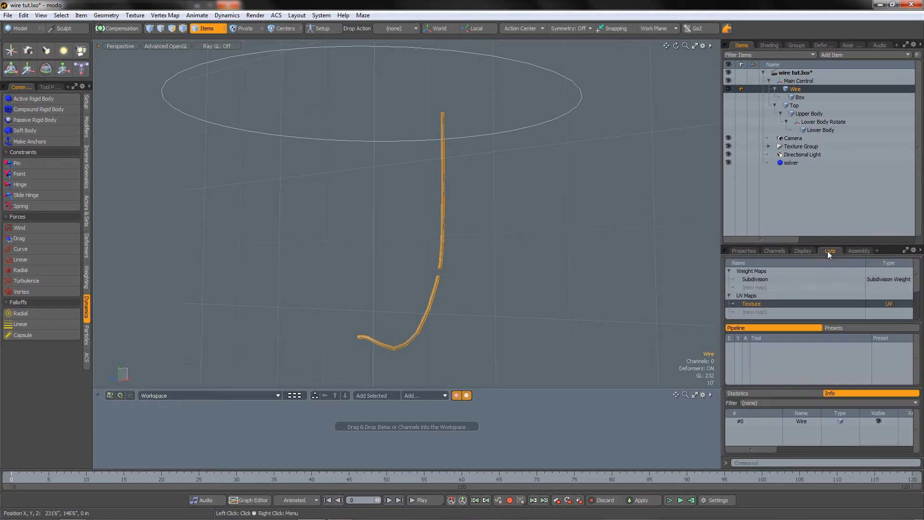
click(755, 288)
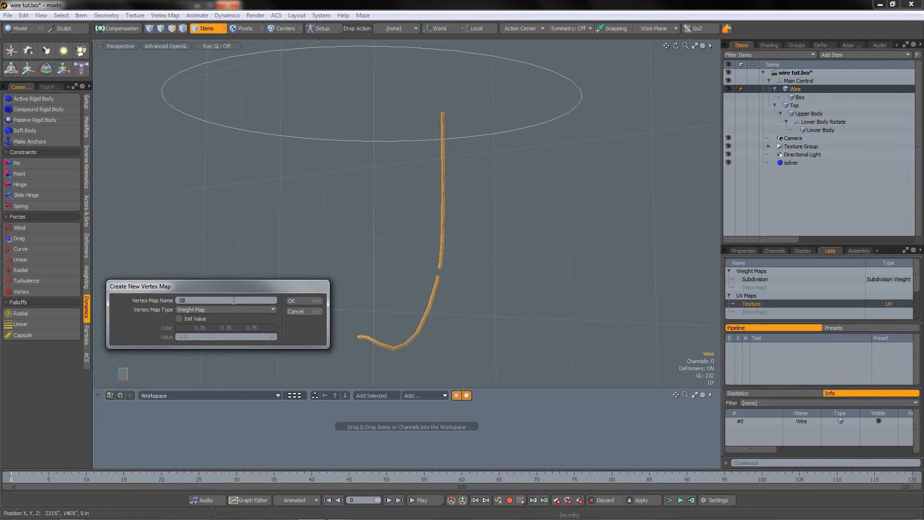
key(Return)
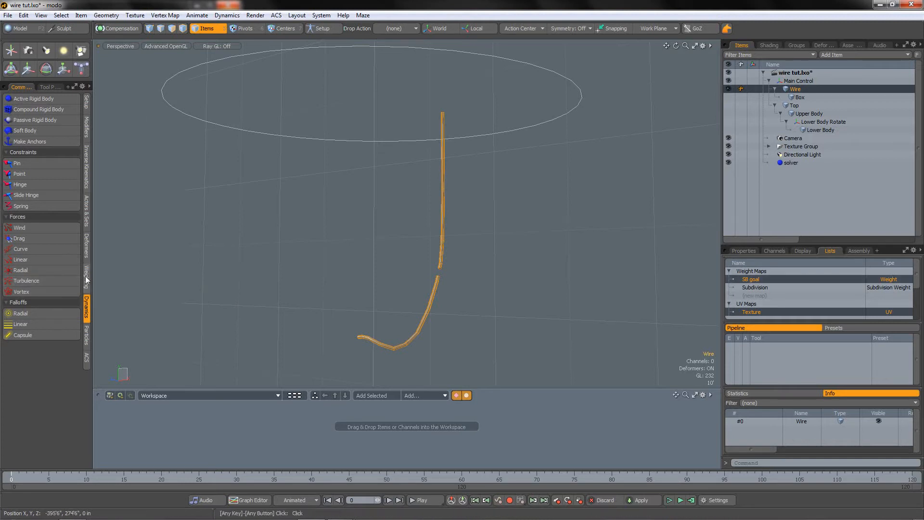
click(744, 251)
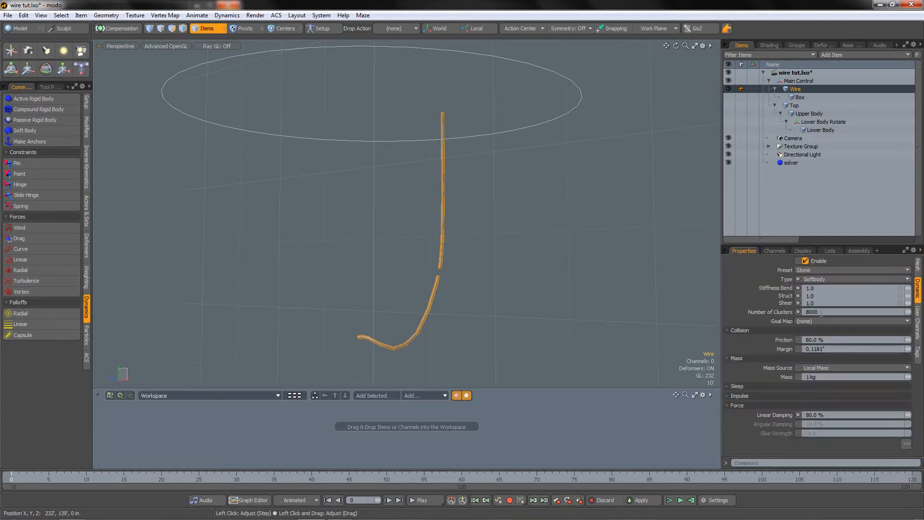
click(810, 321)
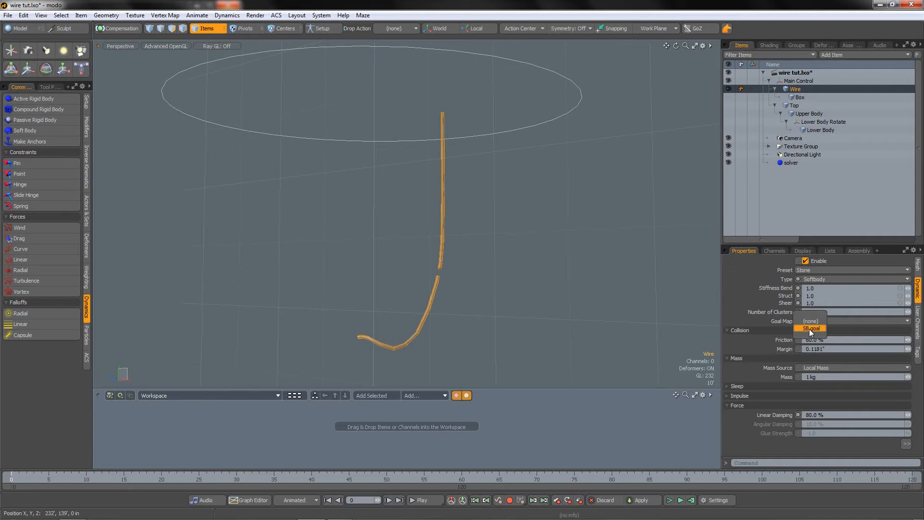
click(812, 328)
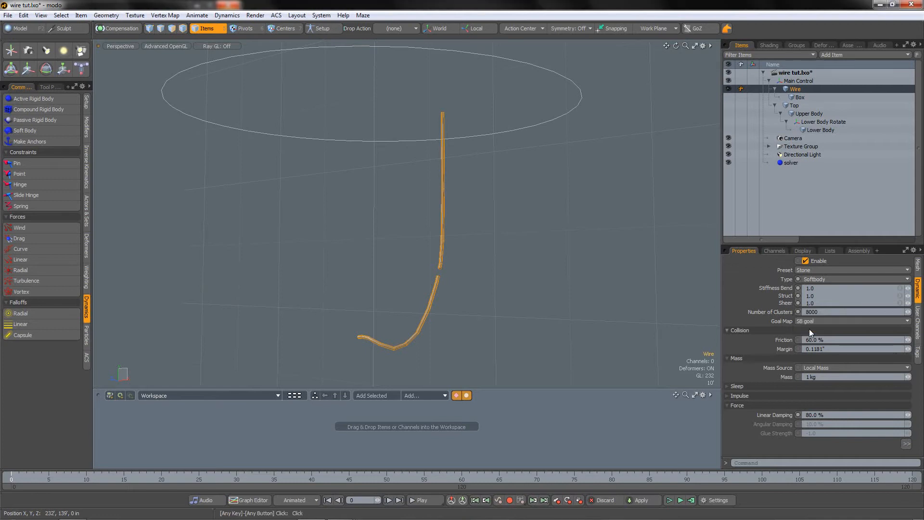
Display the weighting tools and switch the viewport shading to Vertex Map.
click(87, 277)
click(159, 30)
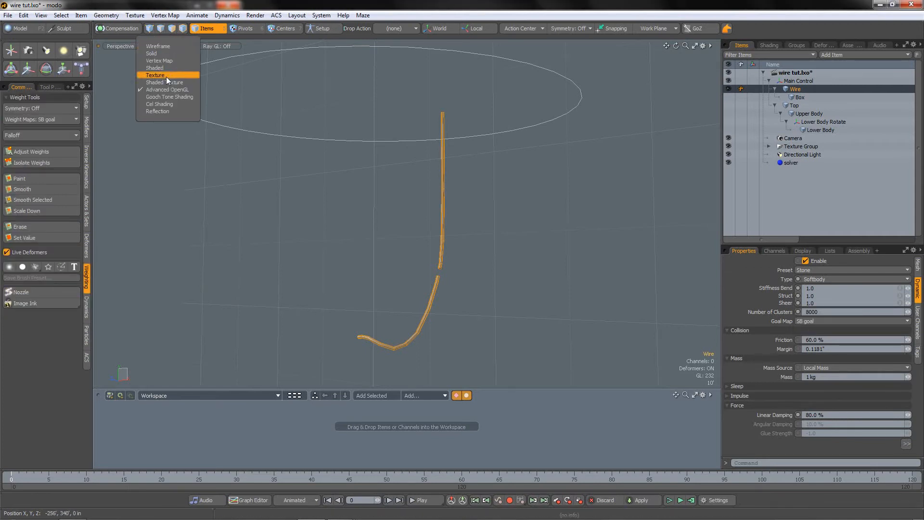
click(160, 61)
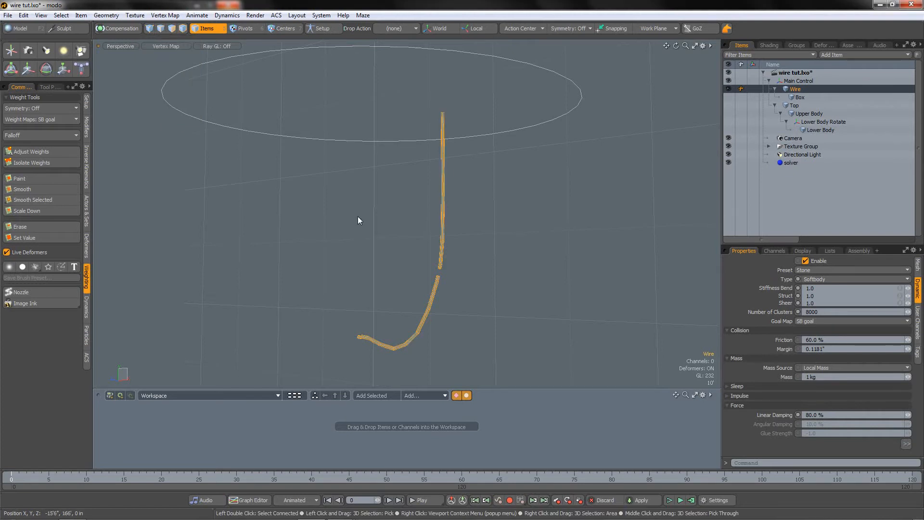
Adjust the SB goal weight of the entire wire to 70%.
click(51, 150)
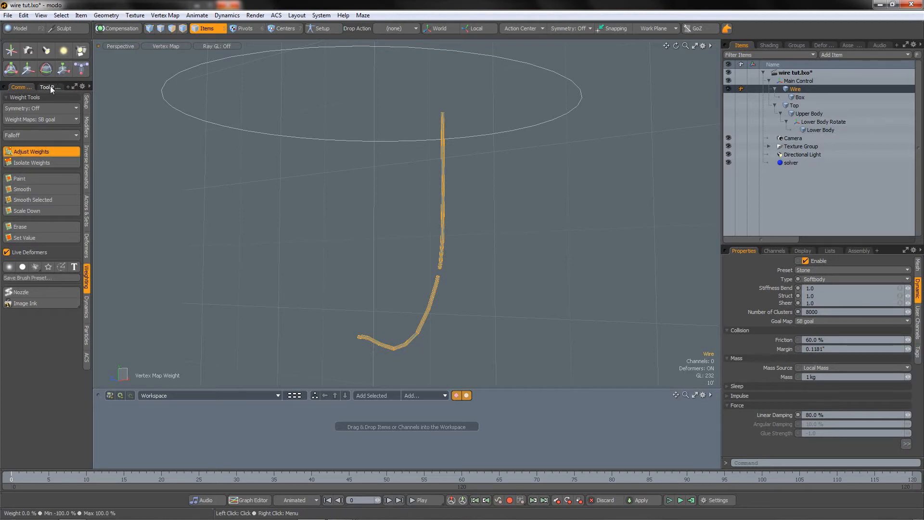
drag(329, 230, 347, 230)
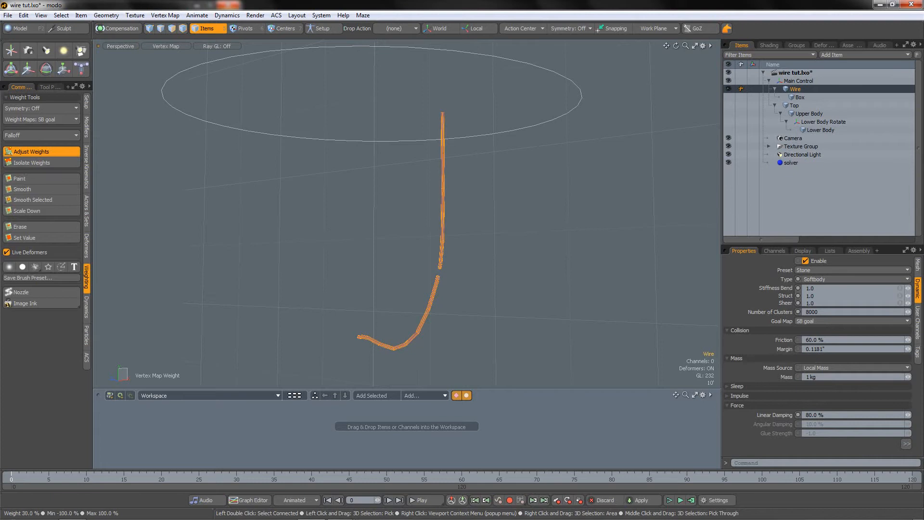
key(ctrl+z)
click(48, 88)
drag(56, 107, 4, 108)
text(70)
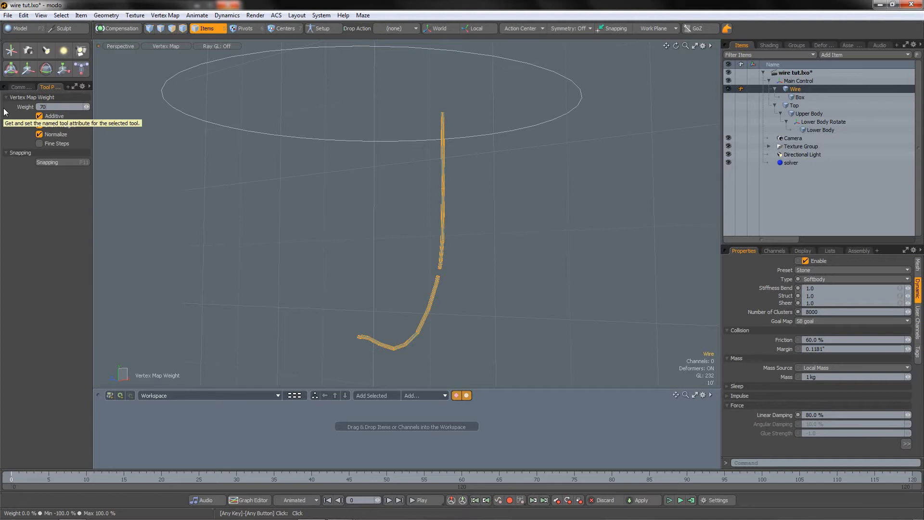
key(Return)
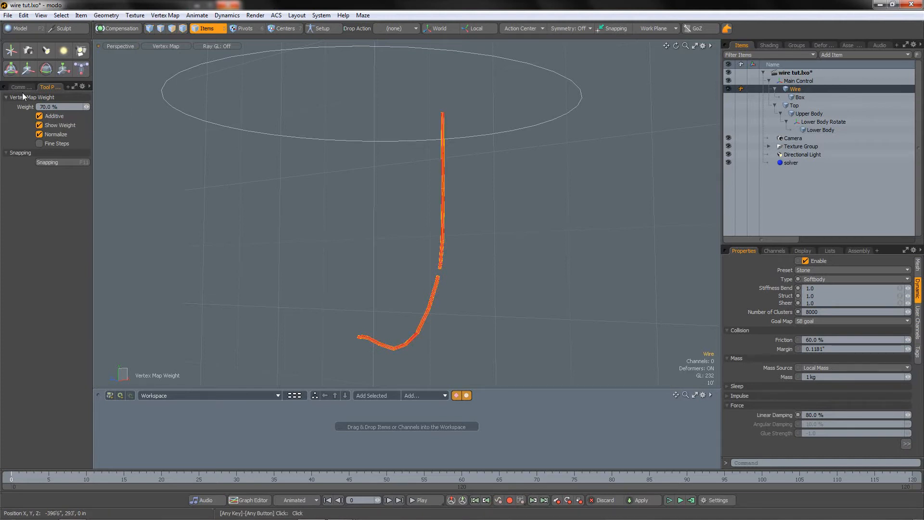
click(25, 88)
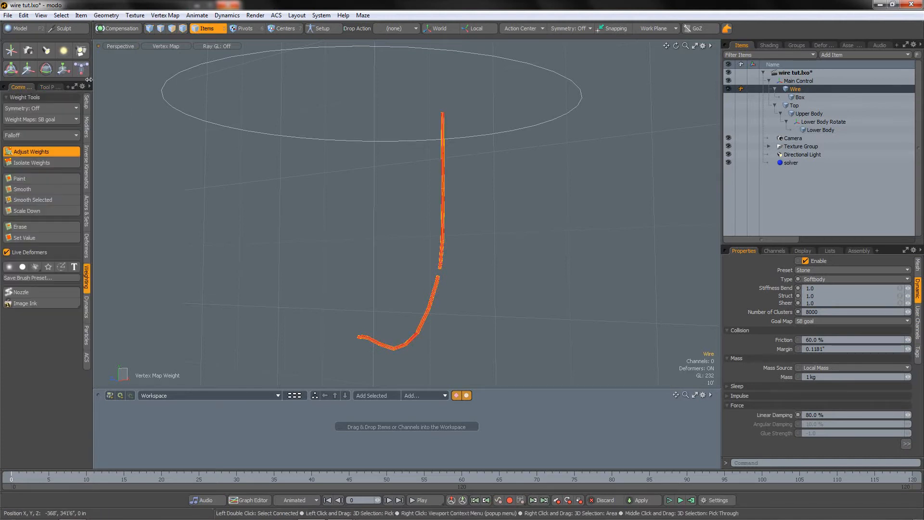
Select the end cap polygons at the upper and lower ends of the wire.
click(171, 29)
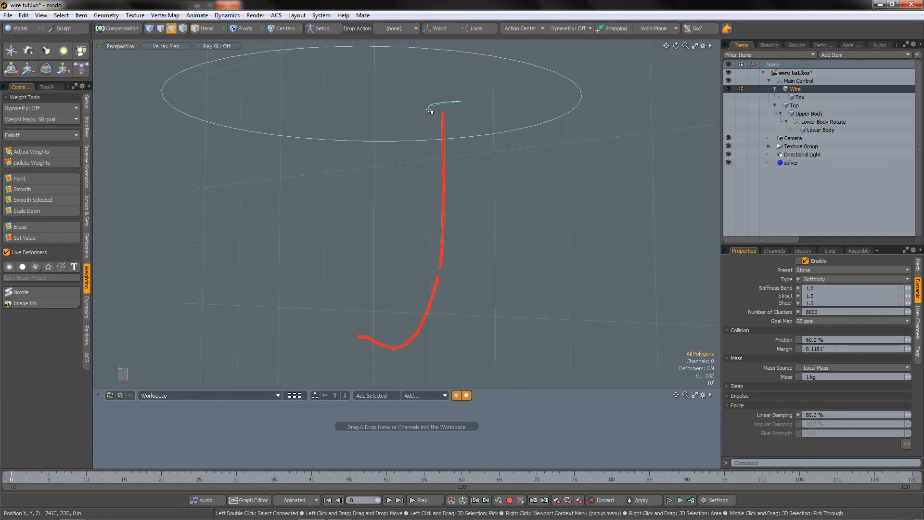
click(463, 119)
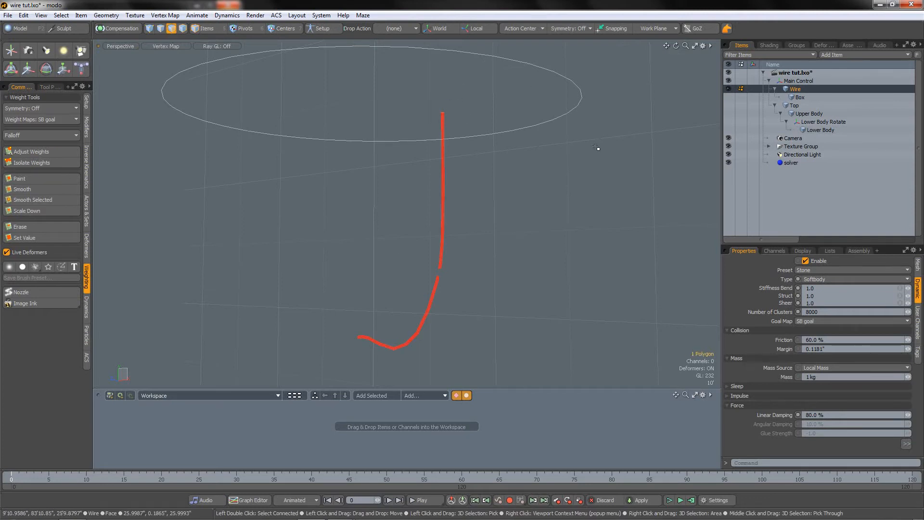
drag(677, 44, 663, 45)
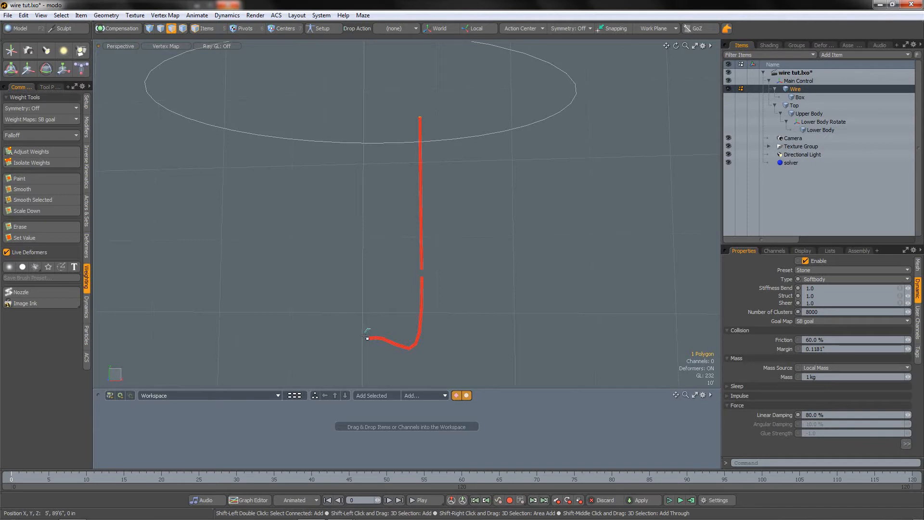
shift+click(375, 355)
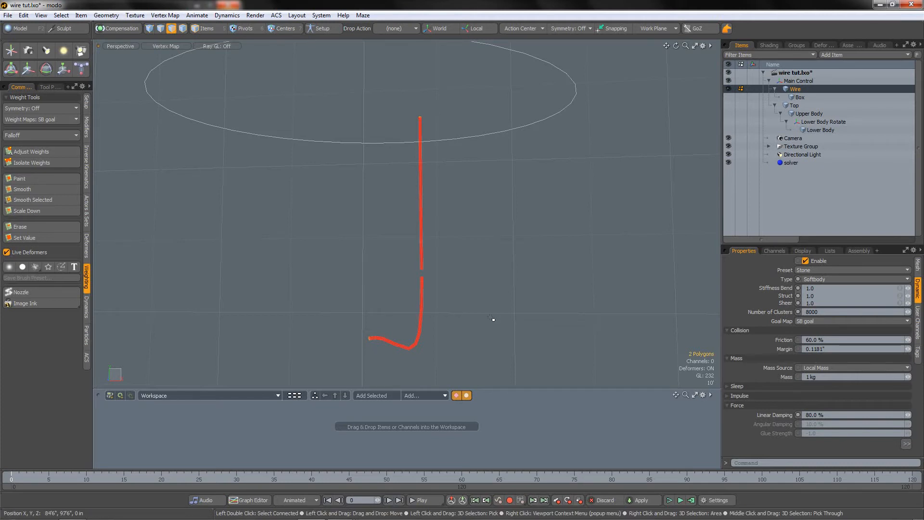
Try a Soft Selection falloff for adjusting weights on both wire end caps at once, varying its radius.
click(59, 149)
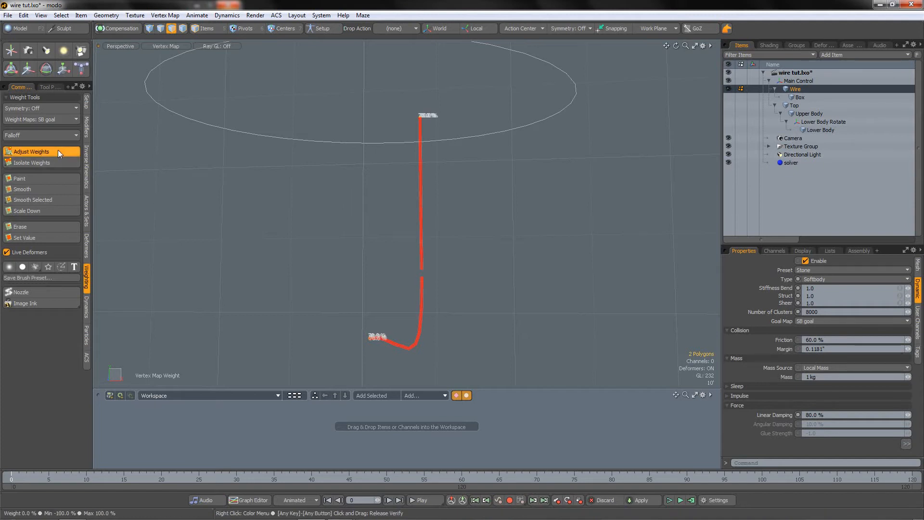
click(56, 137)
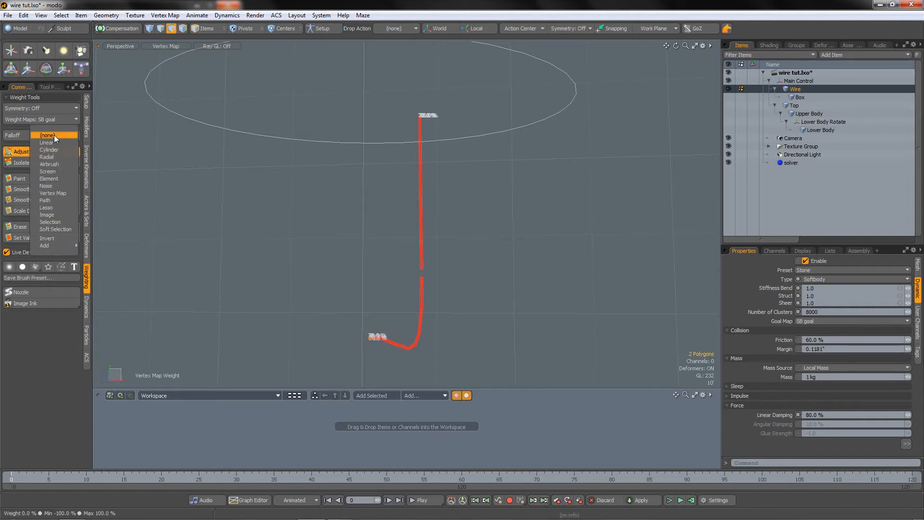
click(54, 226)
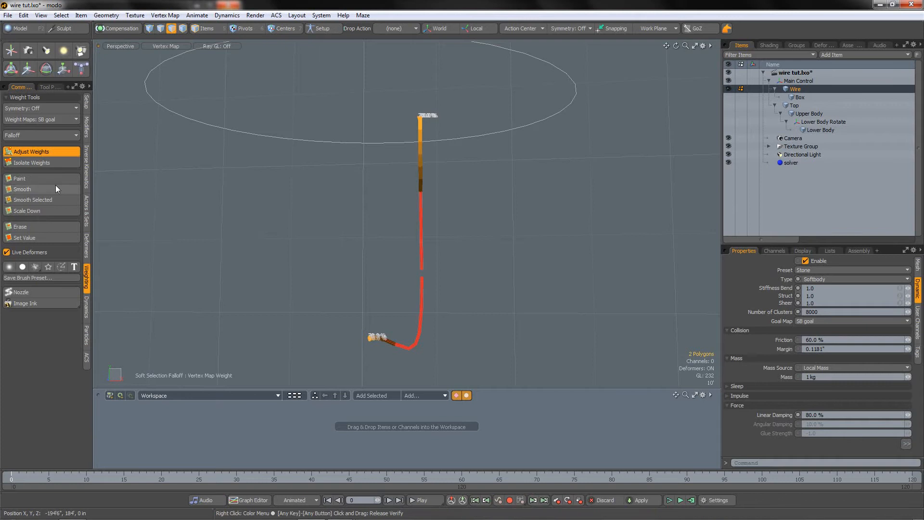
click(50, 88)
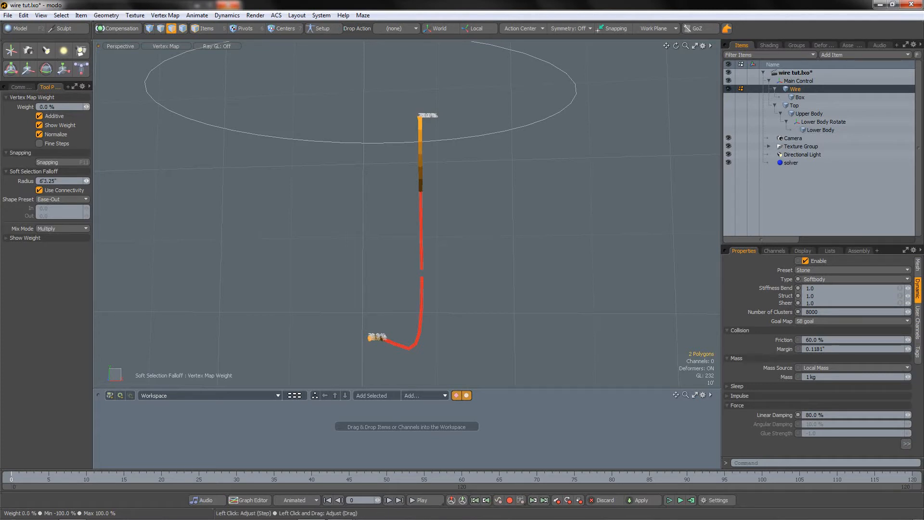
drag(87, 181, 77, 181)
drag(676, 47, 659, 67)
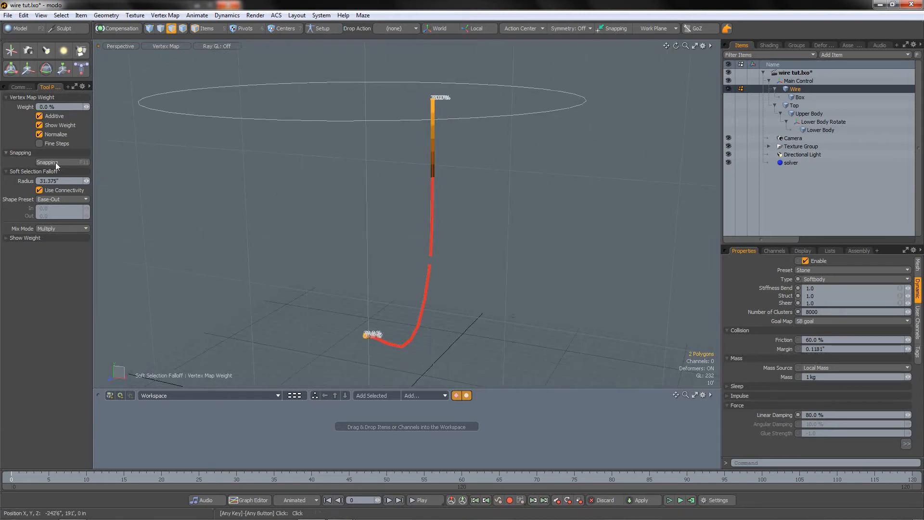
click(48, 191)
click(48, 190)
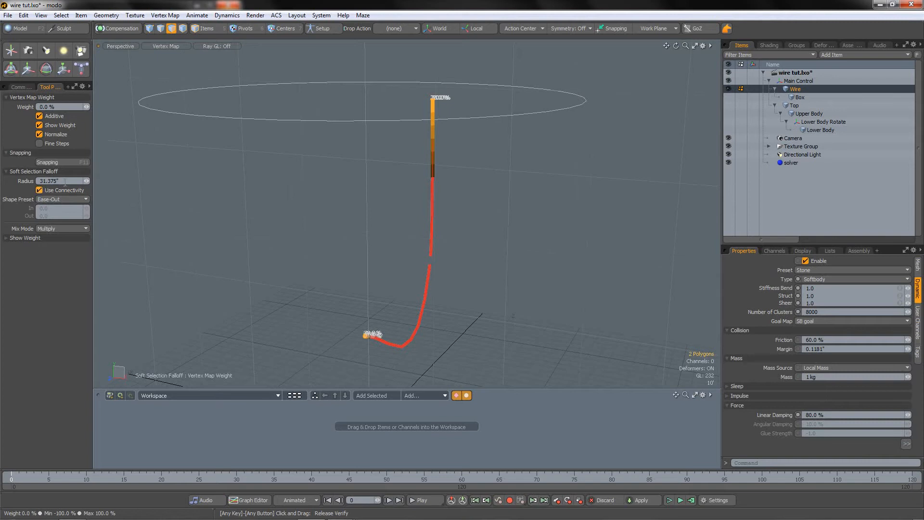
drag(88, 182, 270, 173)
key(ctrl+z)
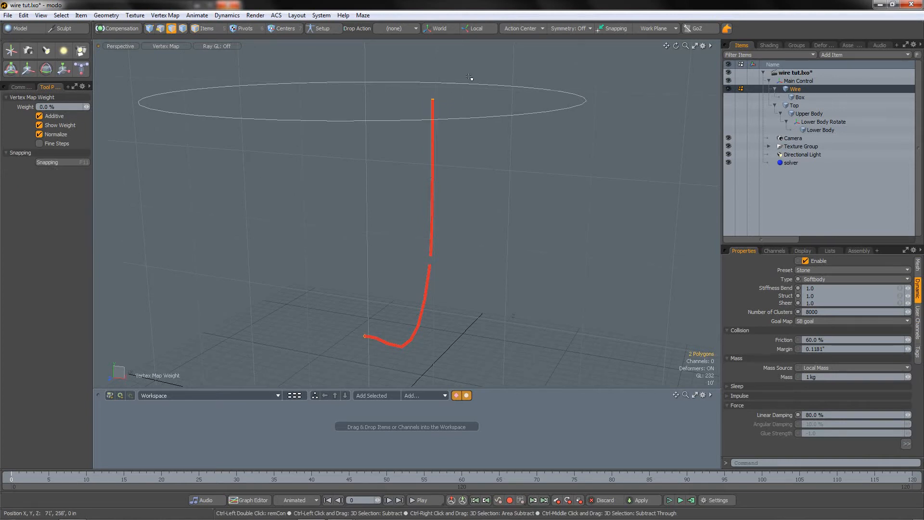
Deselect the lower end cap and apply a Soft Selection falloff to the weight adjustment on the upper end cap.
mouse_move(369, 288)
ctrl+right_down()
mouse_move(393, 332)
mouse_move(386, 313)
ctrl+right_up()
scroll(441, 85, up, 5)
scroll(436, 129, up, 3)
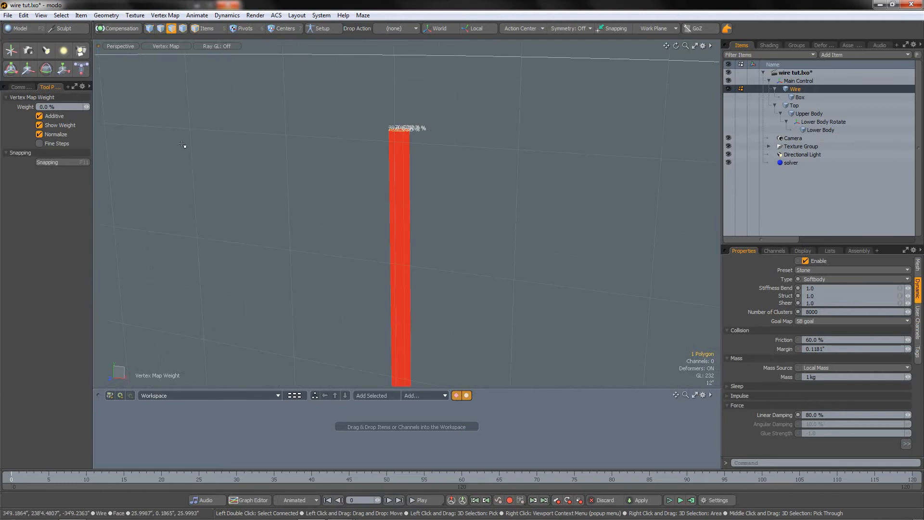
click(22, 87)
click(17, 138)
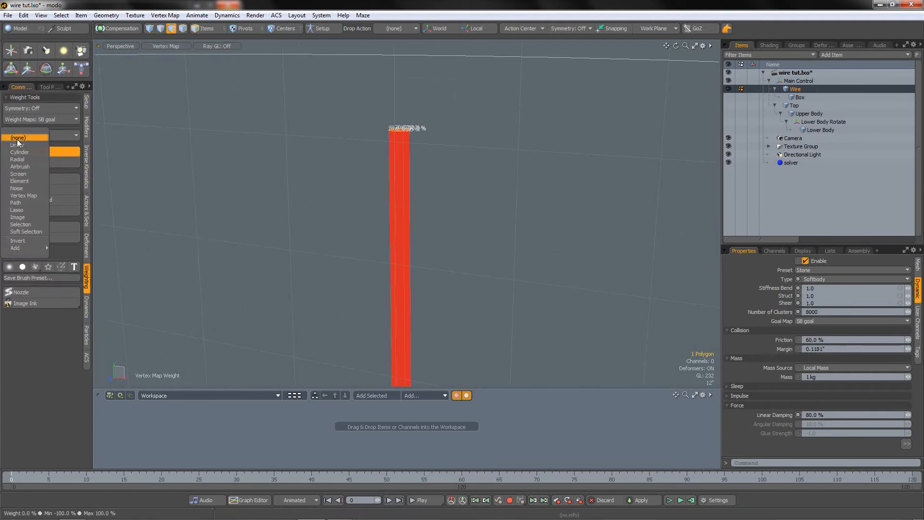
click(22, 232)
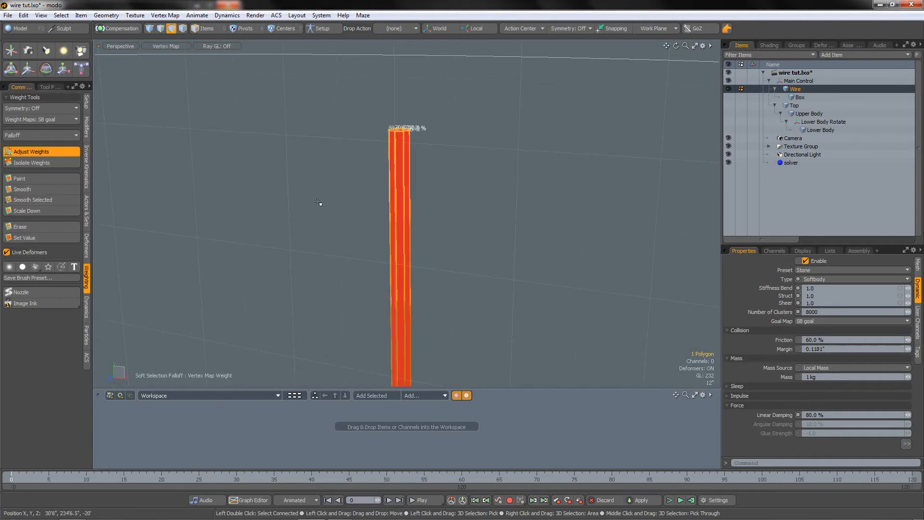
Set the falloff radius to 0.045" and the upper end cap's goal weight to 100%, ending with nothing selected.
click(53, 88)
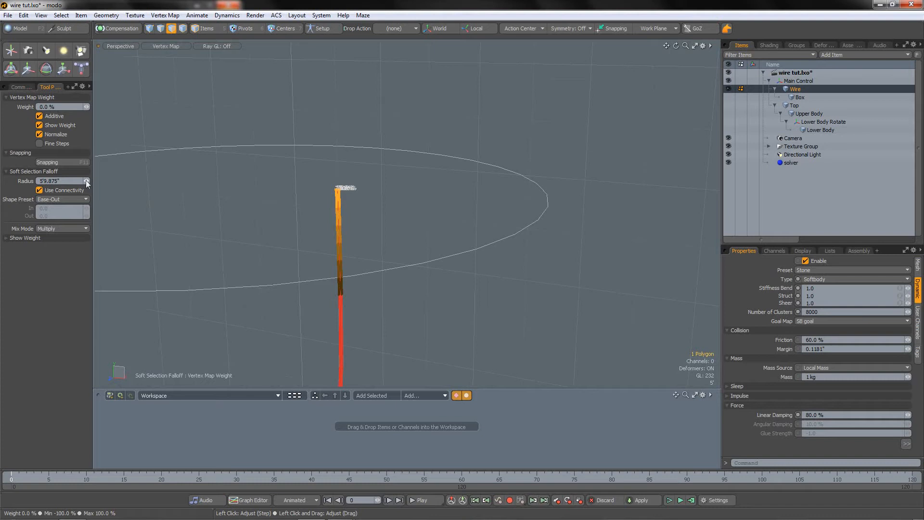
mouse_move(87, 182)
mouse_down()
mouse_move(64, 182)
mouse_move(93, 182)
mouse_up()
drag(87, 107, 126, 107)
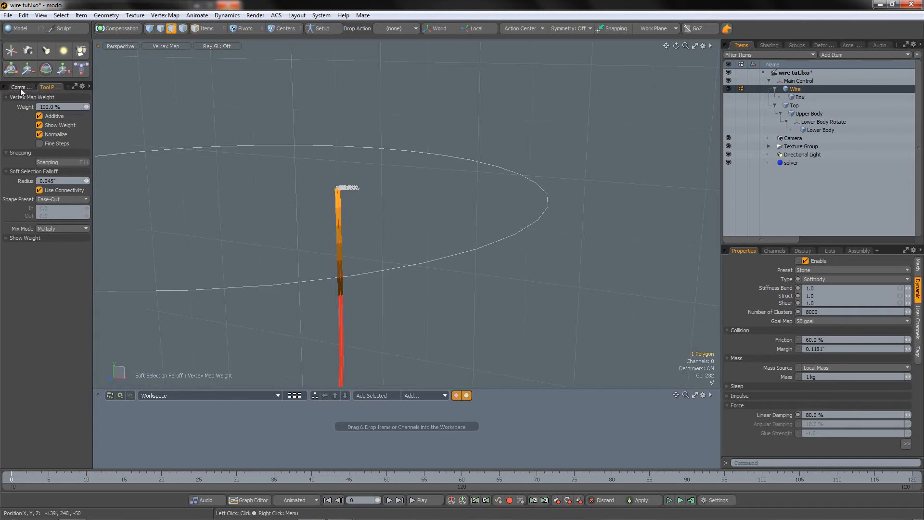
key(space)
click(288, 200)
Select the polygon at the wire's lower end and start adjusting its weight with the Soft Selection falloff.
scroll(292, 219, down, 5)
scroll(291, 294, up, 8)
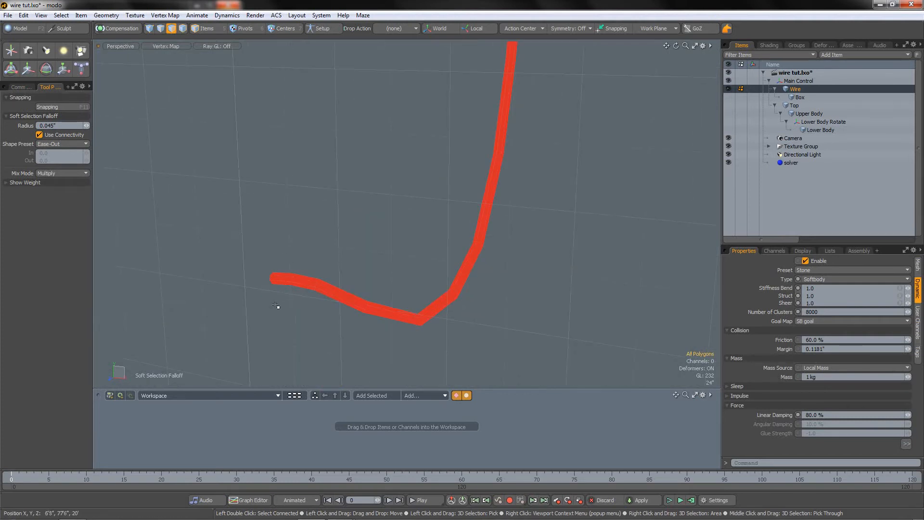
shift+click(289, 291)
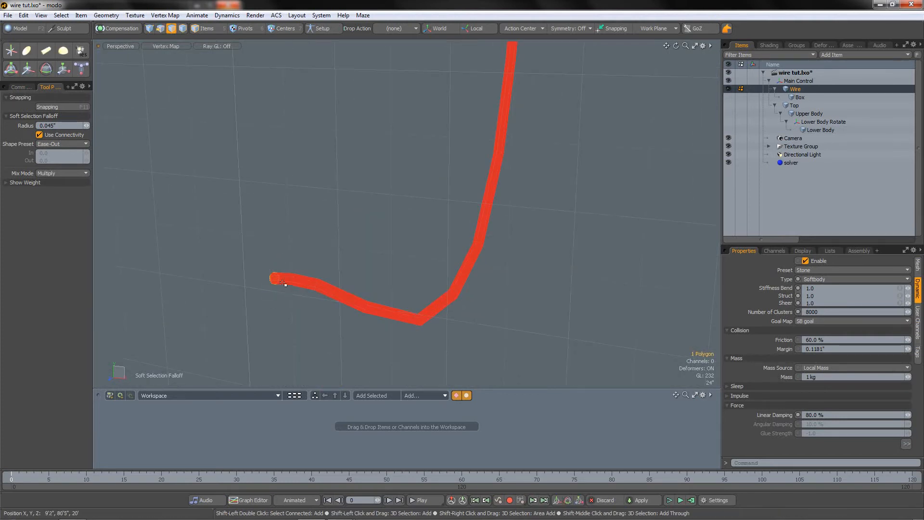
scroll(303, 318, down, 5)
scroll(317, 241, up, 4)
scroll(337, 186, down, 3)
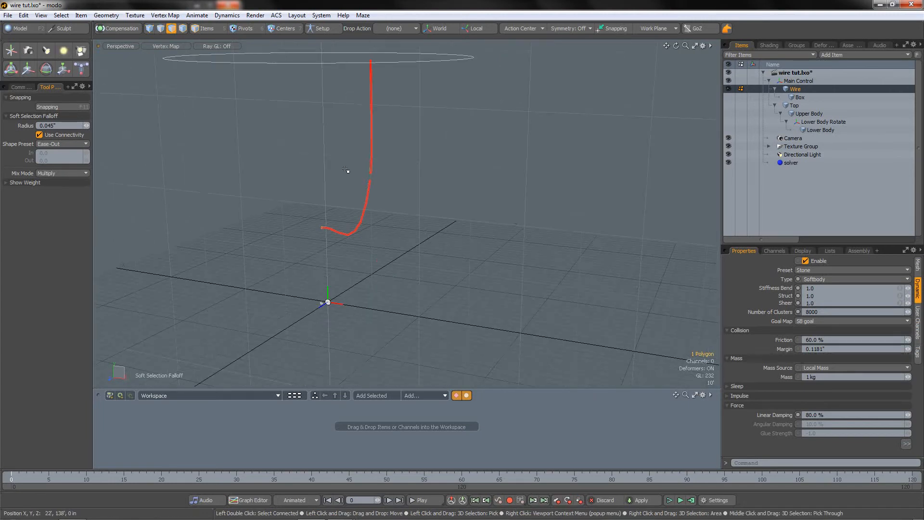
click(21, 87)
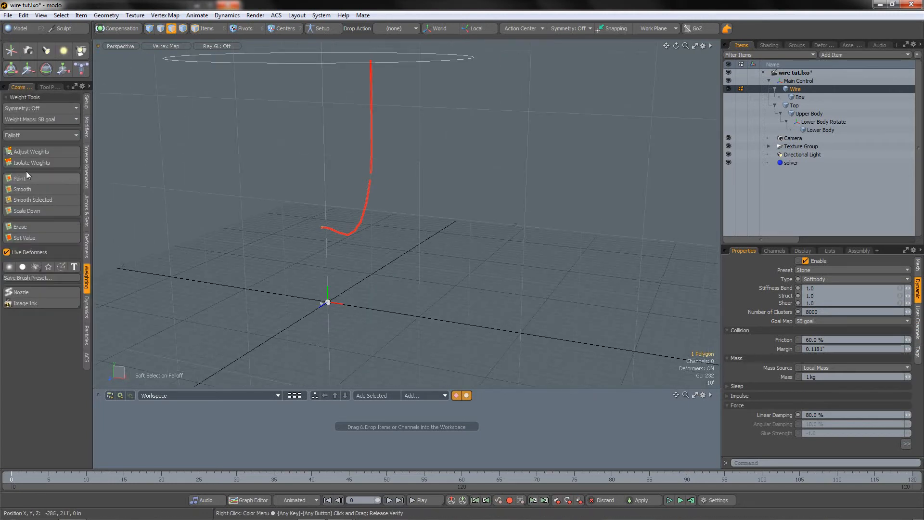
click(22, 150)
scroll(360, 258, up, 5)
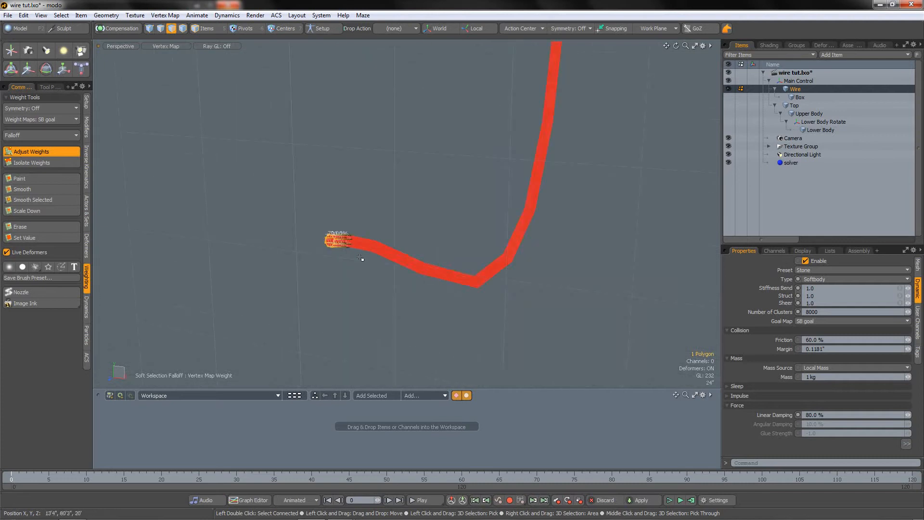
scroll(360, 258, up, 2)
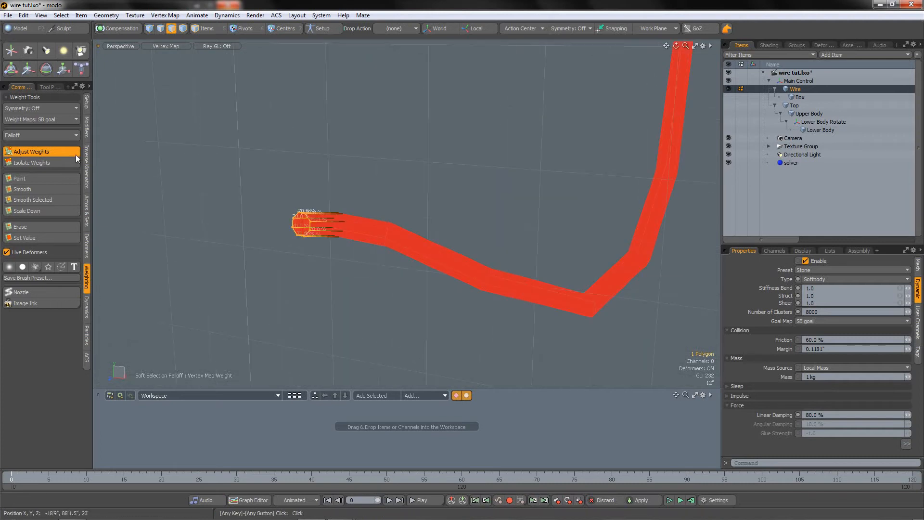
Set the falloff radius to 12'4" and the lower end's goal weight to 100%, then drop the weight tool.
click(51, 87)
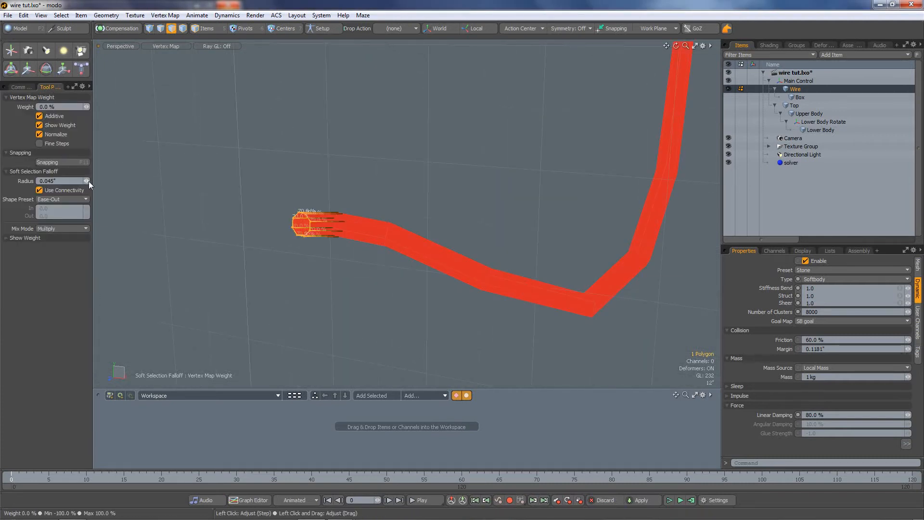
mouse_move(86, 181)
mouse_down()
mouse_move(125, 181)
mouse_move(107, 181)
mouse_up()
drag(107, 117, 192, 117)
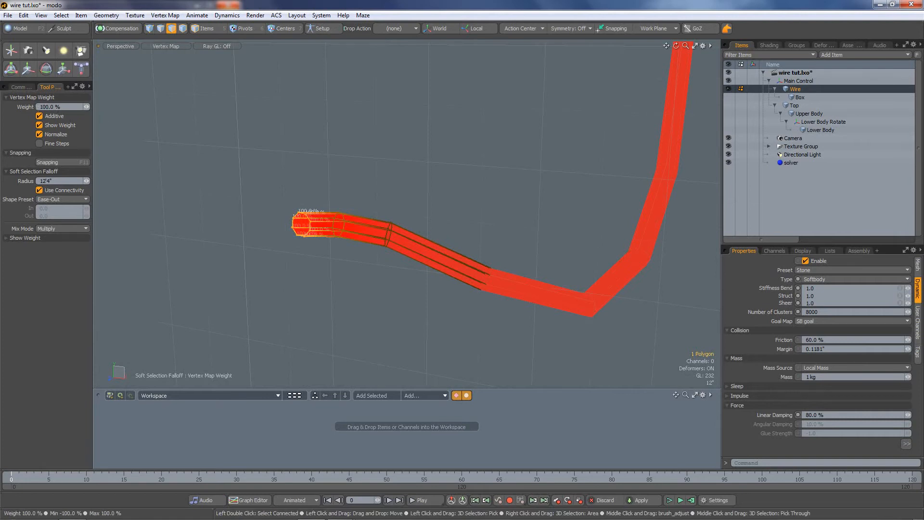
click(22, 87)
click(31, 152)
Make the Box visible again on the wire.
scroll(470, 200, down, 5)
scroll(618, 116, down, 4)
scroll(612, 127, up, 5)
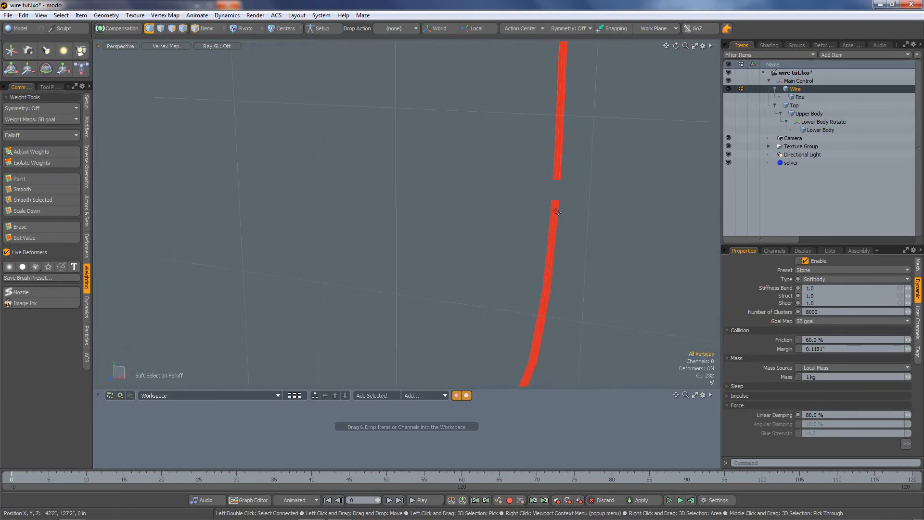
scroll(570, 211, down, 3)
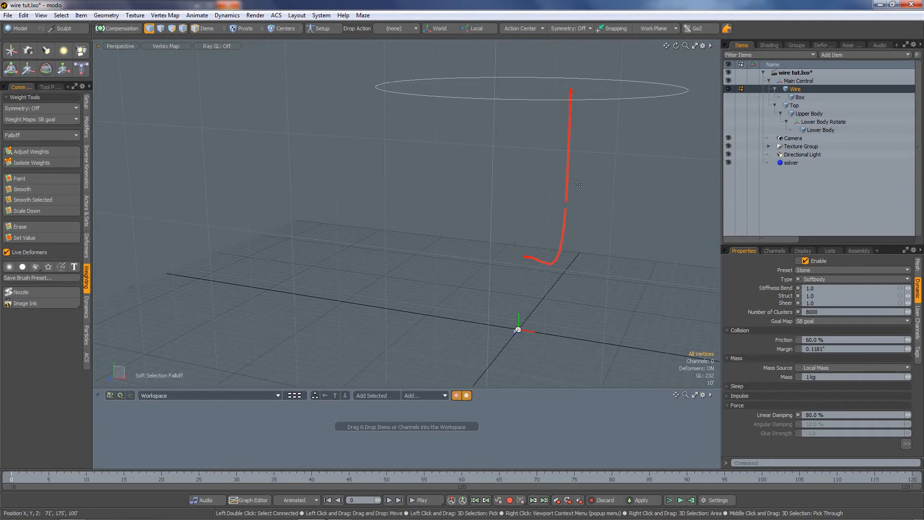
click(731, 97)
click(731, 96)
click(731, 96)
Start the live dynamics simulation and move Main Control to X -54' to test the wire's motion.
click(669, 500)
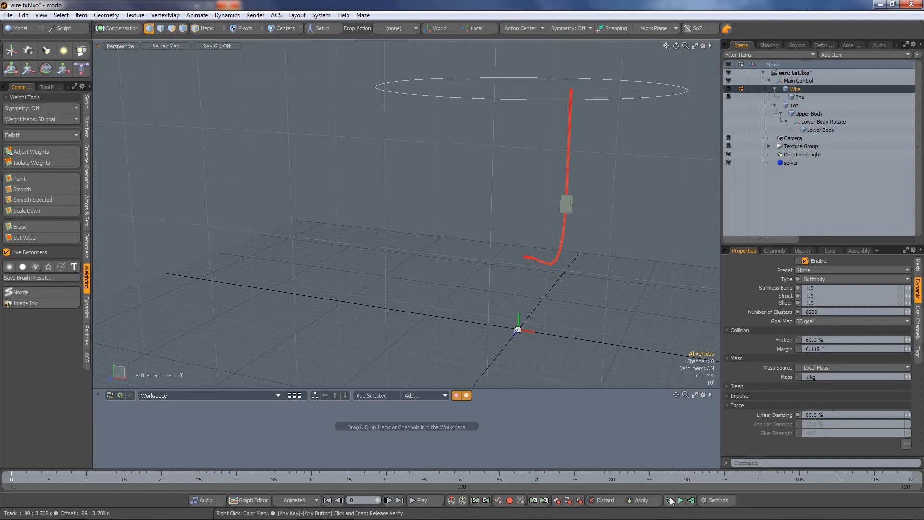
key(5)
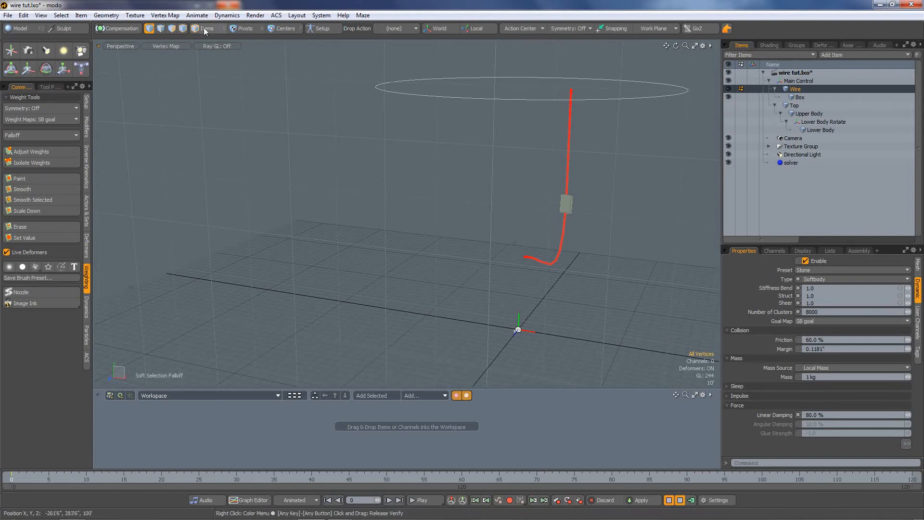
click(614, 99)
key(y)
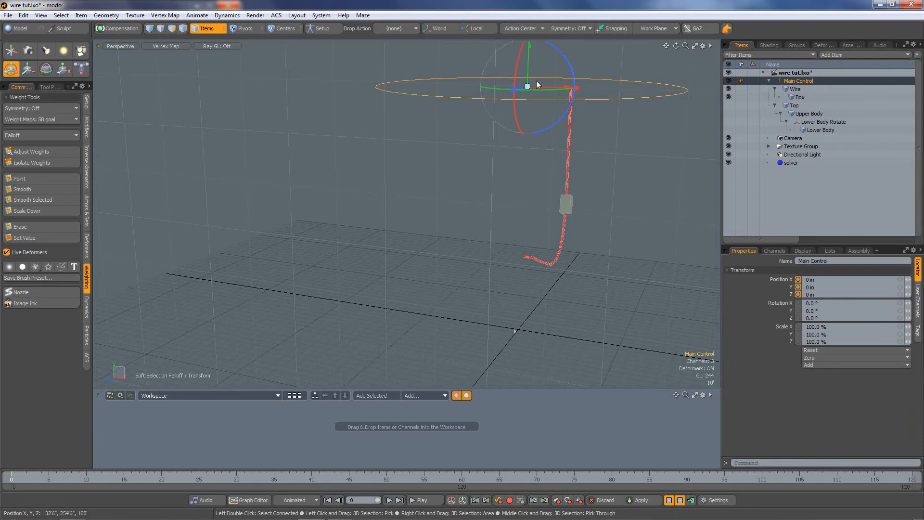
drag(539, 87, 499, 86)
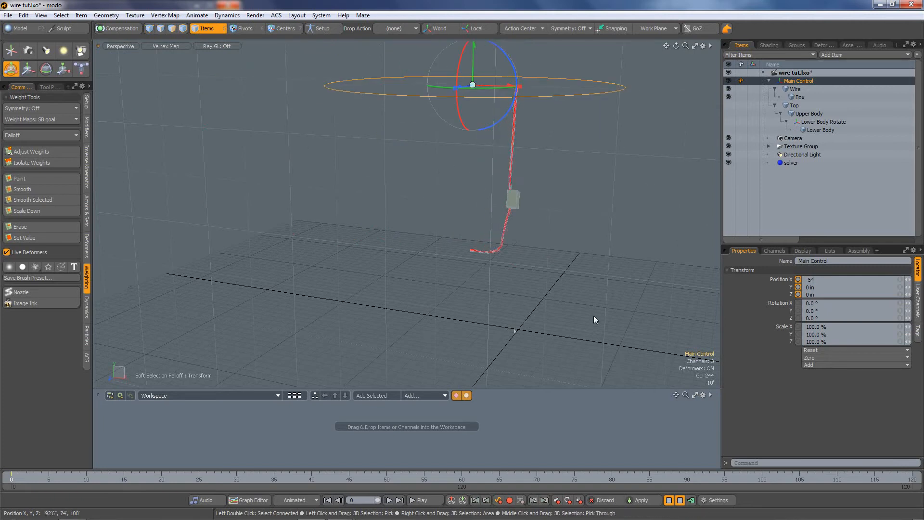
Undo the Main Control move, stop the live dynamics simulation and drop the transform tool.
key(ctrl+z)
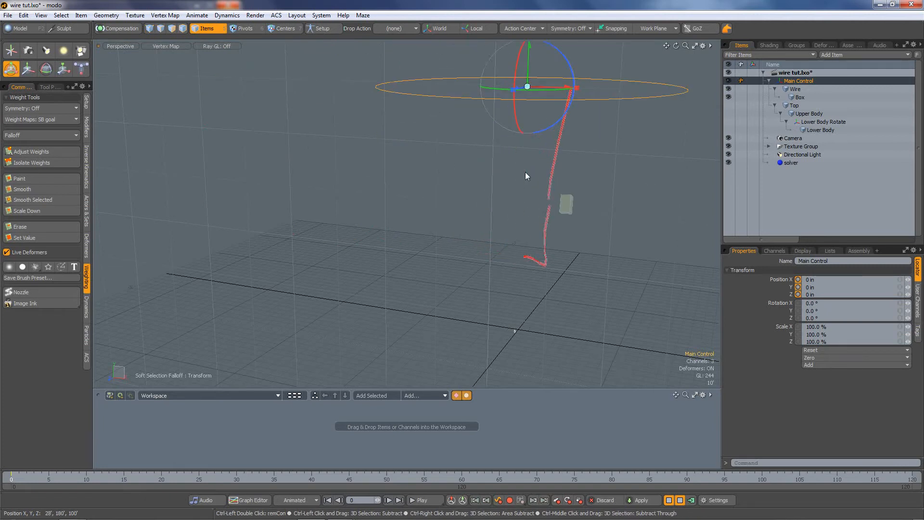
click(669, 501)
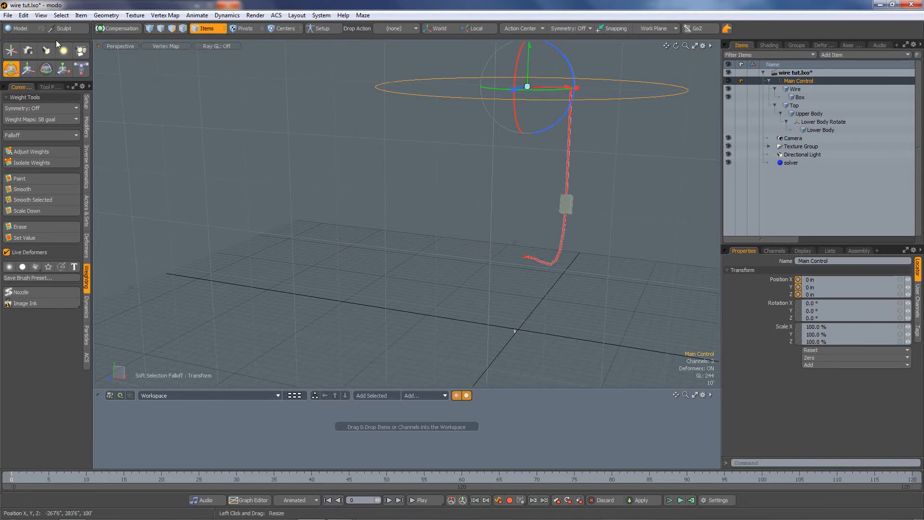
click(11, 69)
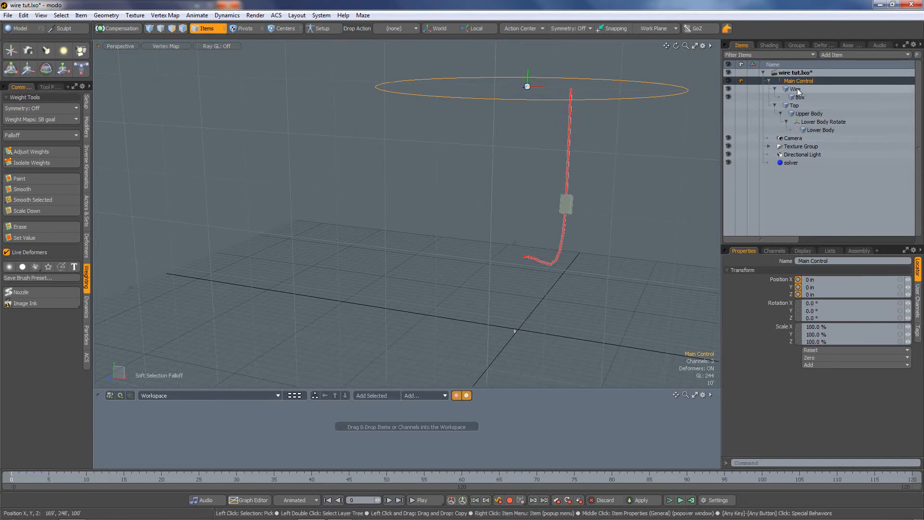
Hide the Box and select the end-cap polygon at the bottom of the Wire's upper segment.
click(770, 89)
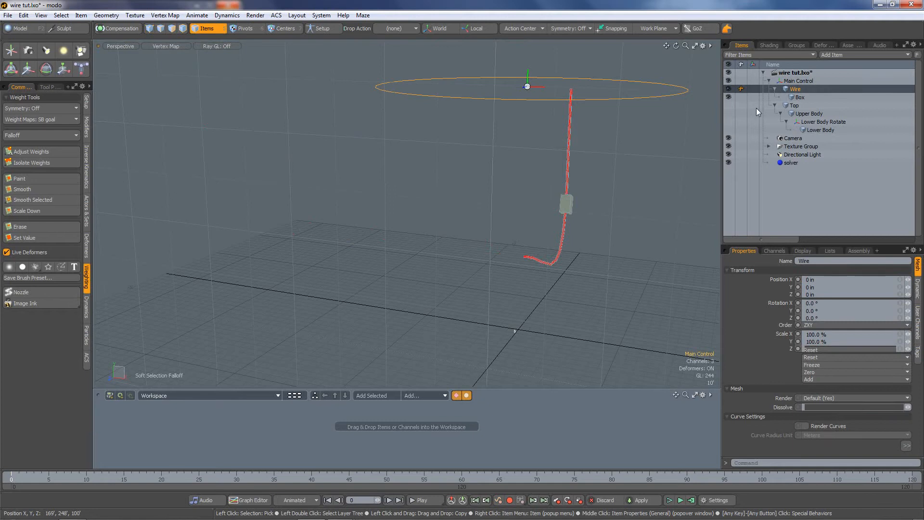
click(729, 97)
scroll(575, 204, up, 10)
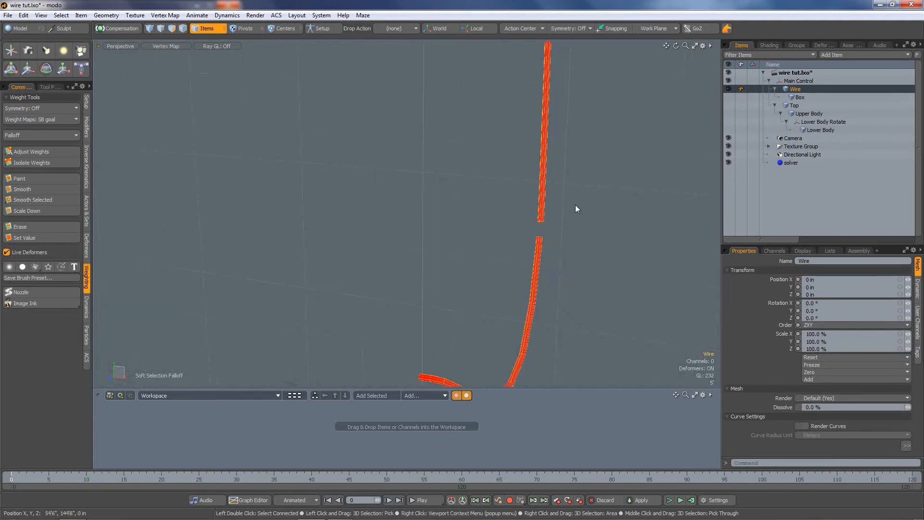
scroll(514, 208, up, 1)
click(172, 28)
click(528, 178)
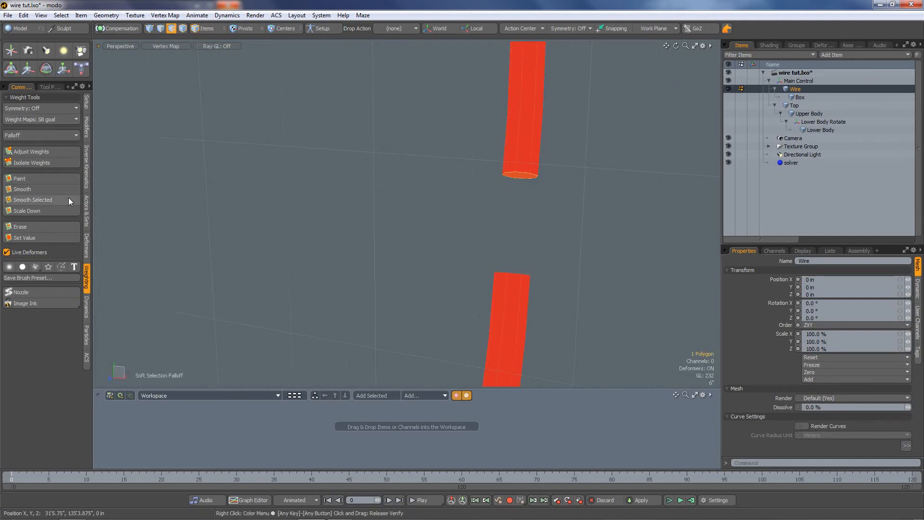
Add 29.5% to the selected cap's SB goal weight with Adjust Weights, then drop the tool.
click(41, 152)
scroll(567, 162, up, 3)
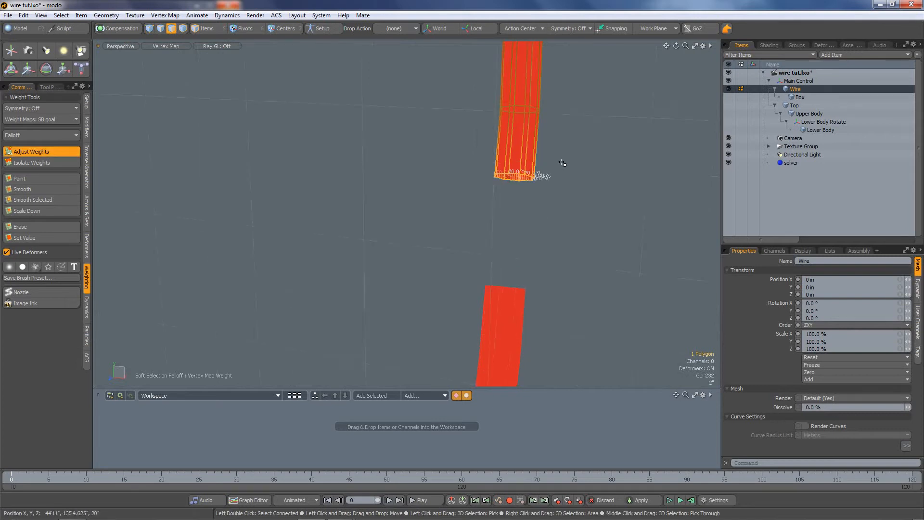
click(48, 86)
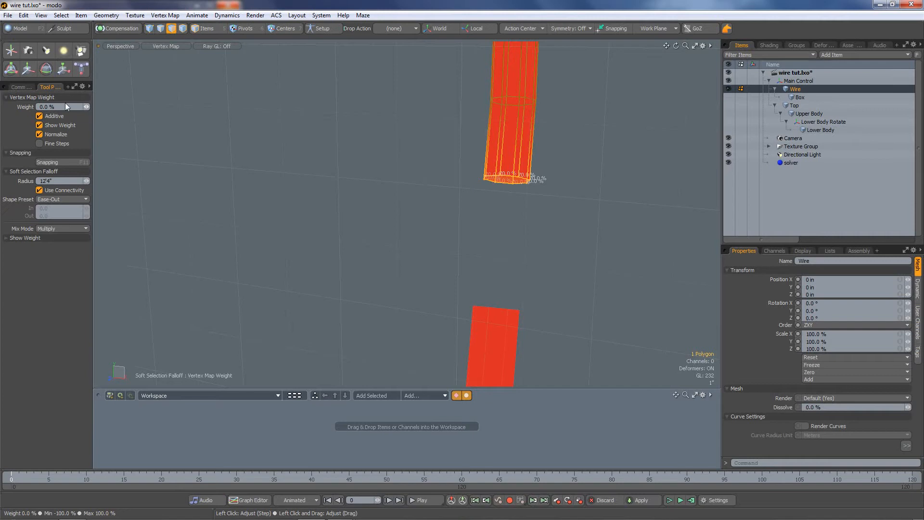
scroll(582, 177, up, 3)
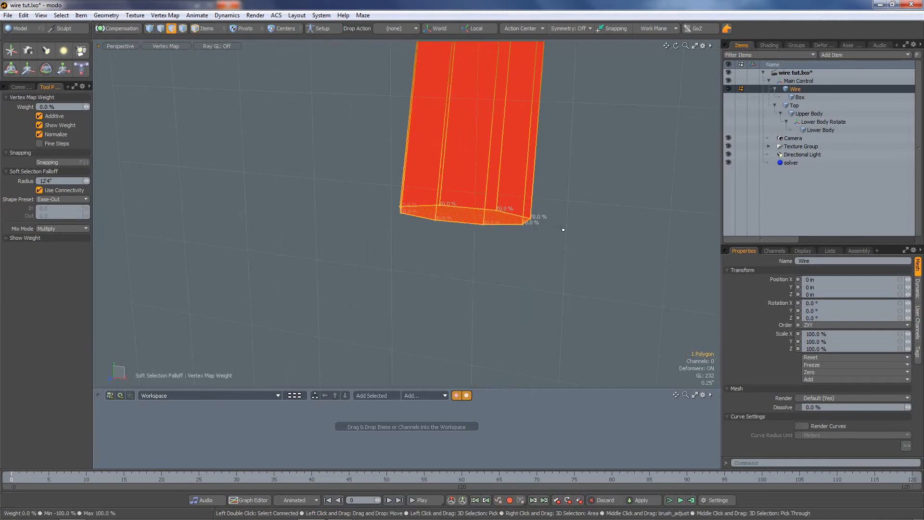
drag(582, 176, 586, 177)
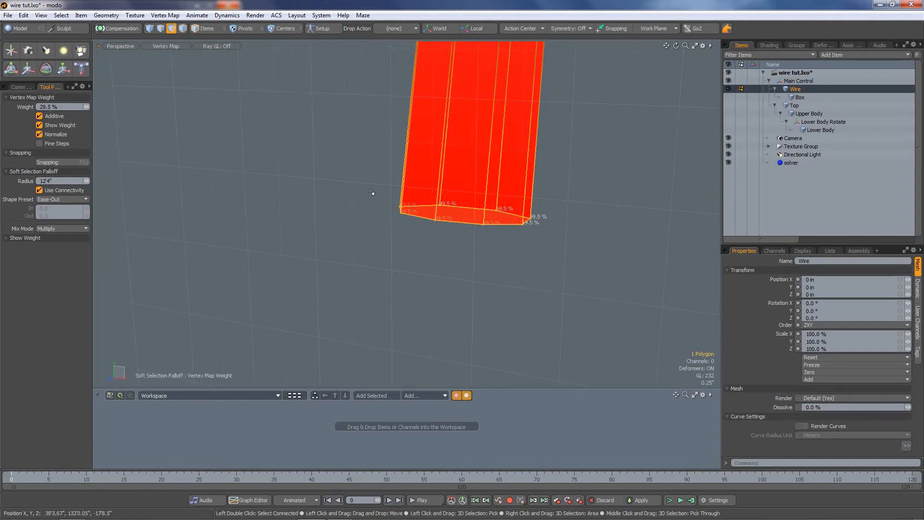
click(20, 87)
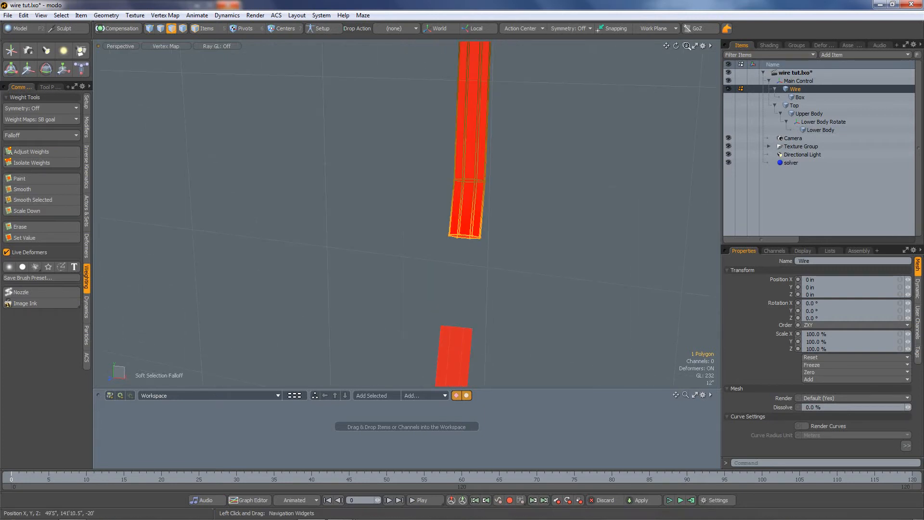
Try out other Soft Selection falloff radii, turning Use Connectivity off and back on.
drag(676, 46, 593, 46)
click(50, 87)
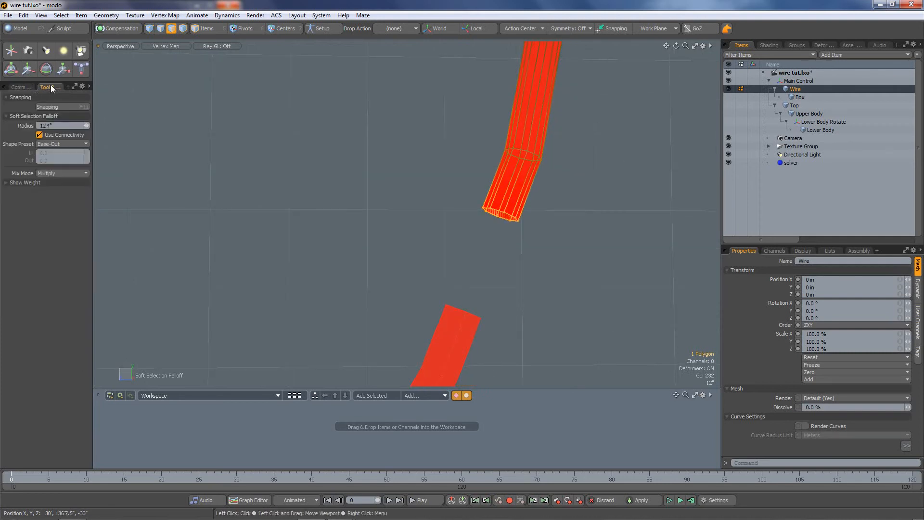
click(65, 135)
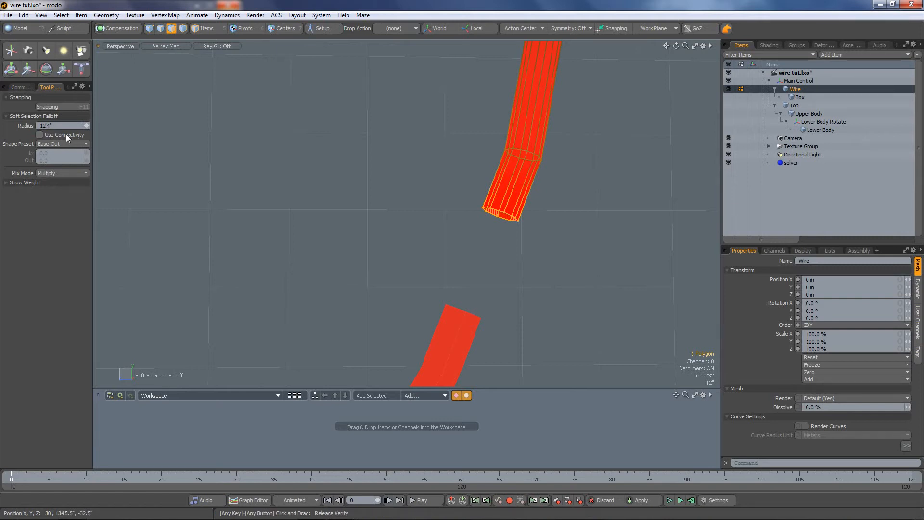
drag(87, 125, 140, 125)
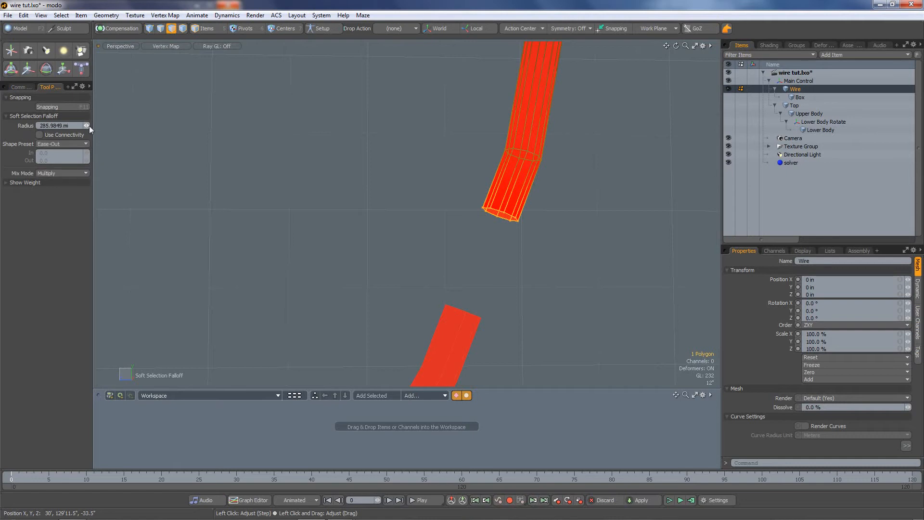
click(55, 135)
scroll(486, 301, down, 8)
scroll(493, 346, up, 6)
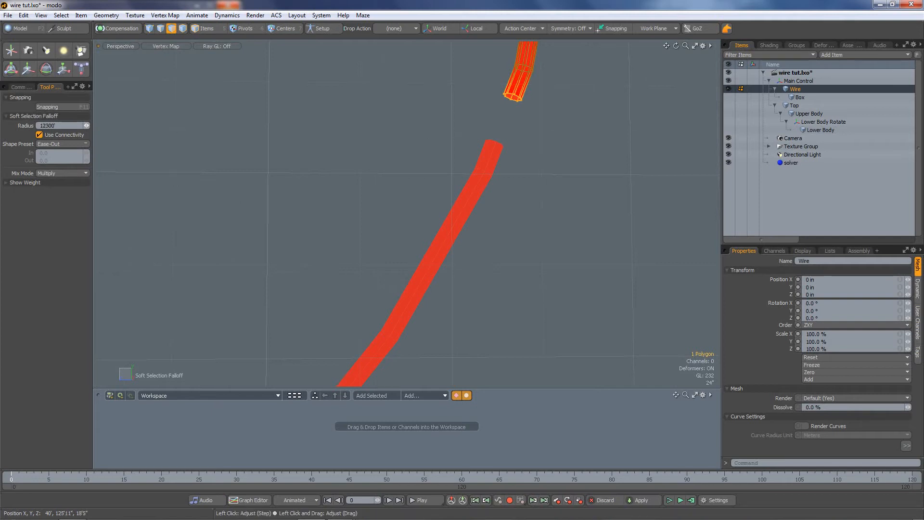
drag(87, 125, 82, 126)
text(1)
click(21, 87)
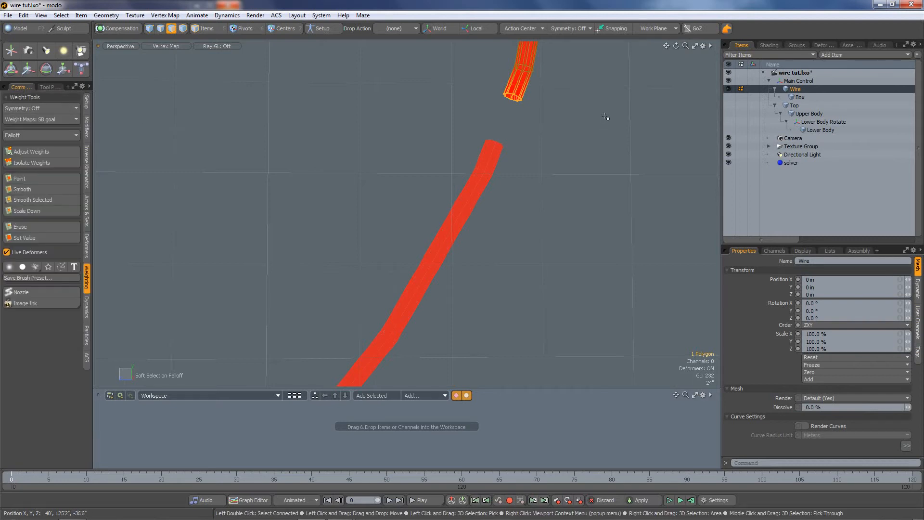
Select the cap polygon at the top of the Wire's lower segment and set the weight falloff radius to 9'5.125".
drag(677, 46, 652, 87)
click(480, 198)
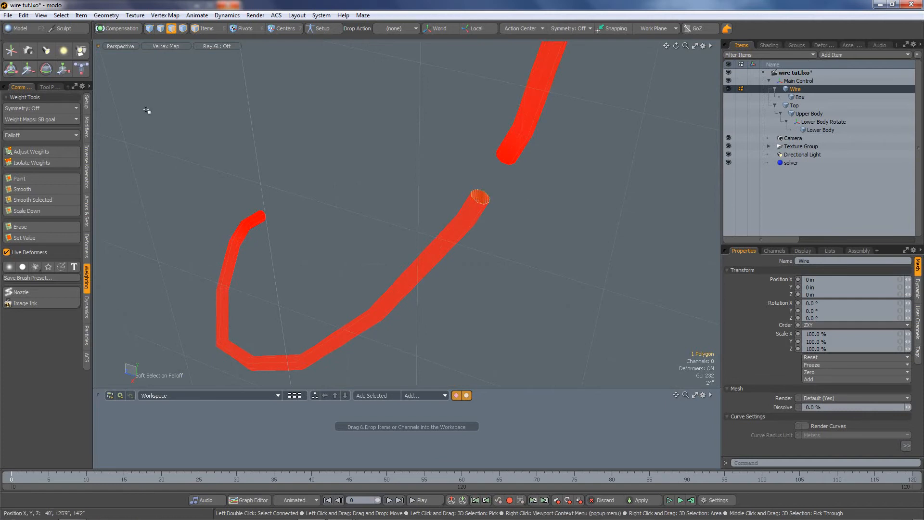
click(29, 151)
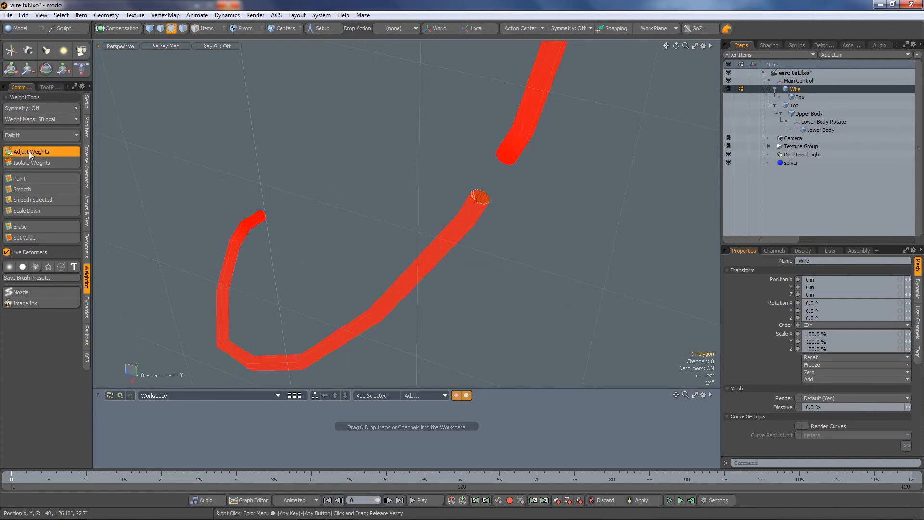
click(50, 87)
drag(86, 181, 103, 181)
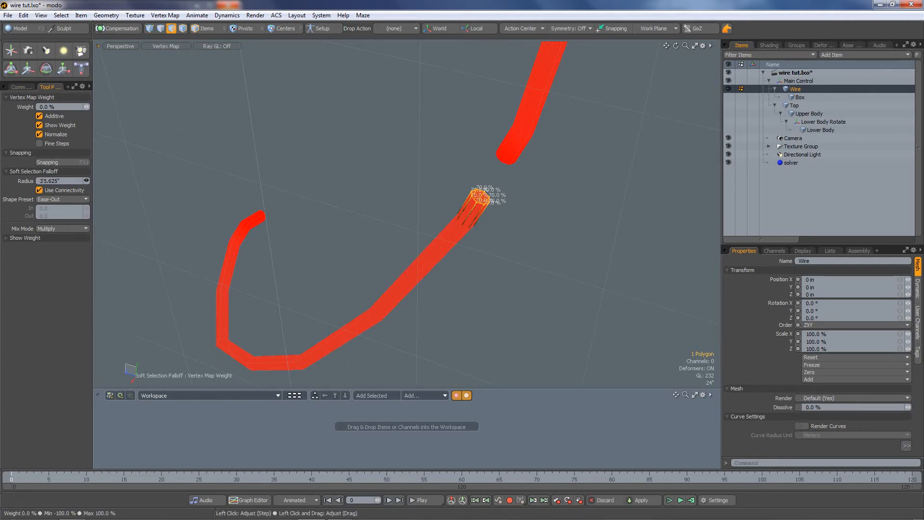
drag(86, 180, 97, 181)
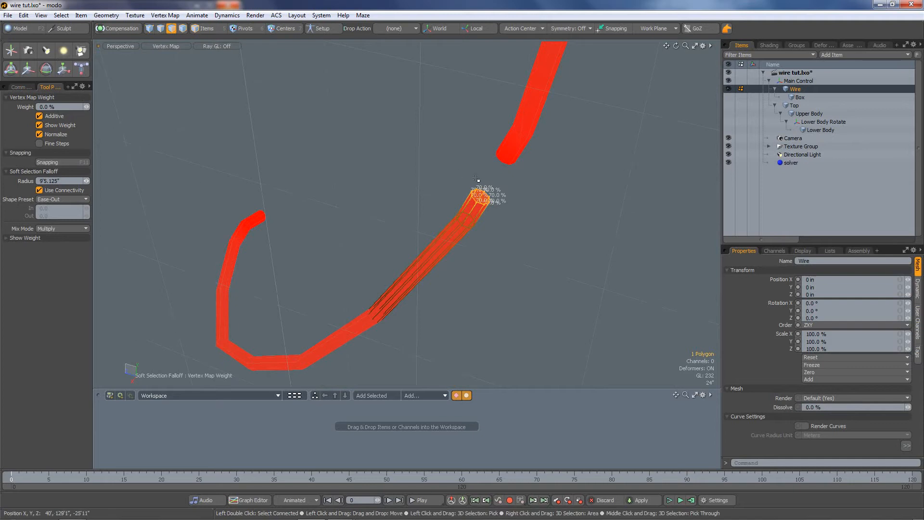
Add 27% to the lower segment cap's goal weight and drop the weight tool.
scroll(495, 175, up, 5)
drag(495, 174, 520, 174)
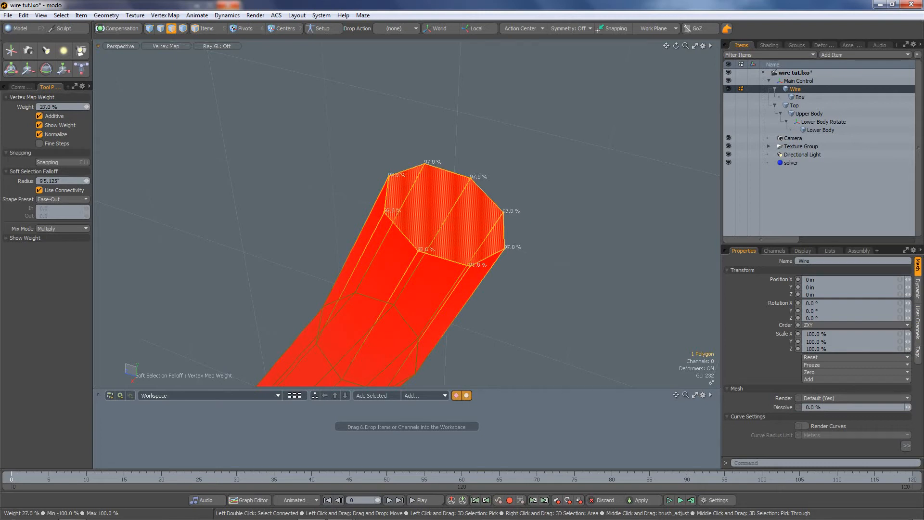
click(22, 86)
click(46, 150)
scroll(629, 146, down, 6)
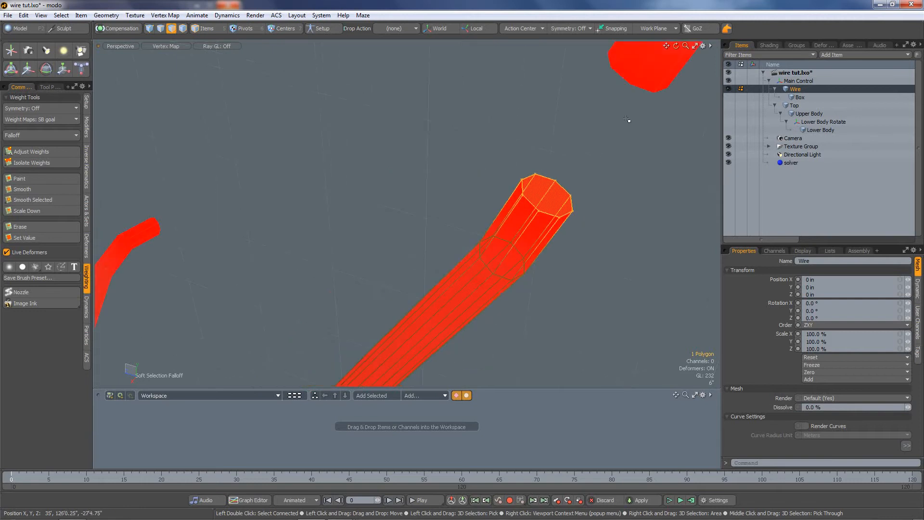
Show the Box temporarily and pick wire polygons inside it to examine how both cut ends sit within the Box.
mouse_move(676, 45)
mouse_down()
mouse_move(661, 48)
mouse_move(670, 46)
mouse_up()
click(729, 97)
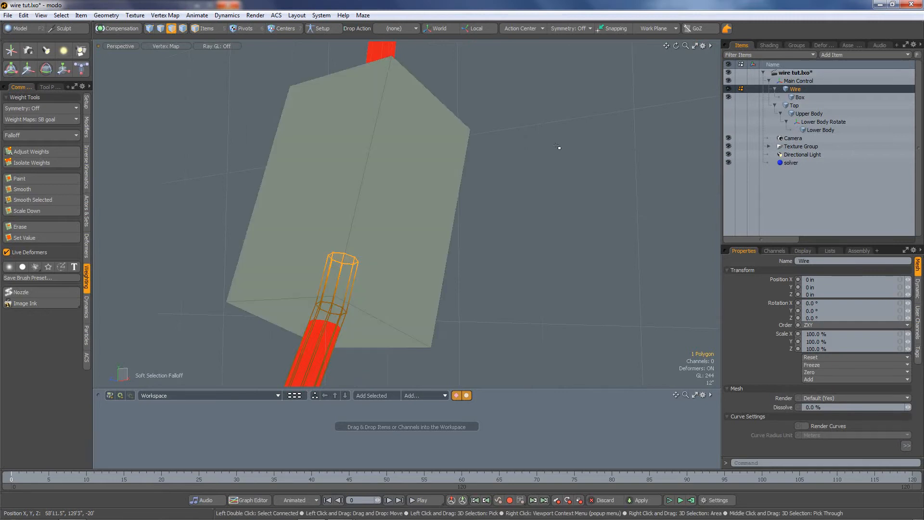
drag(676, 46, 611, 146)
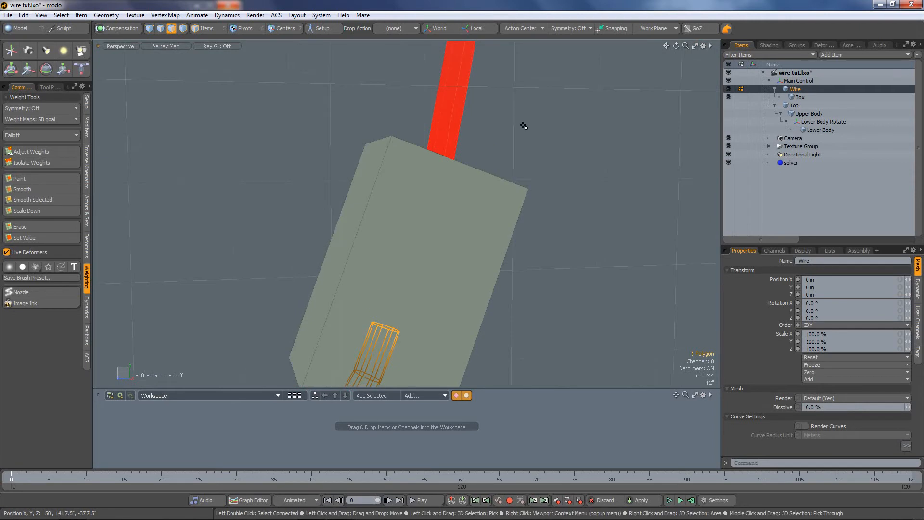
drag(435, 188, 440, 186)
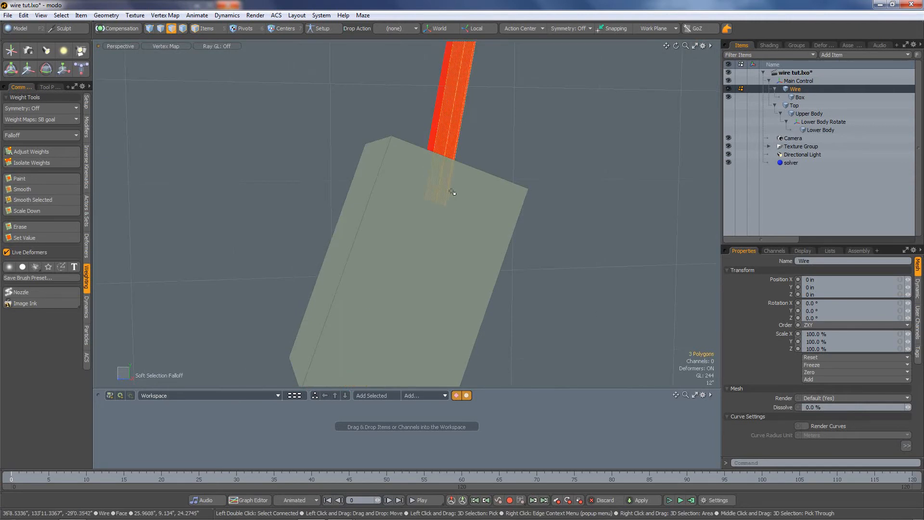
click(385, 342)
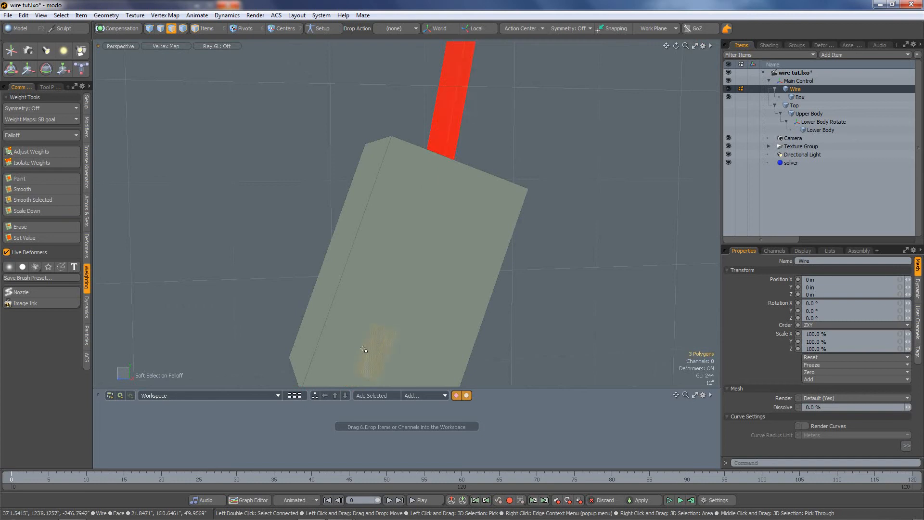
scroll(573, 292, down, 4)
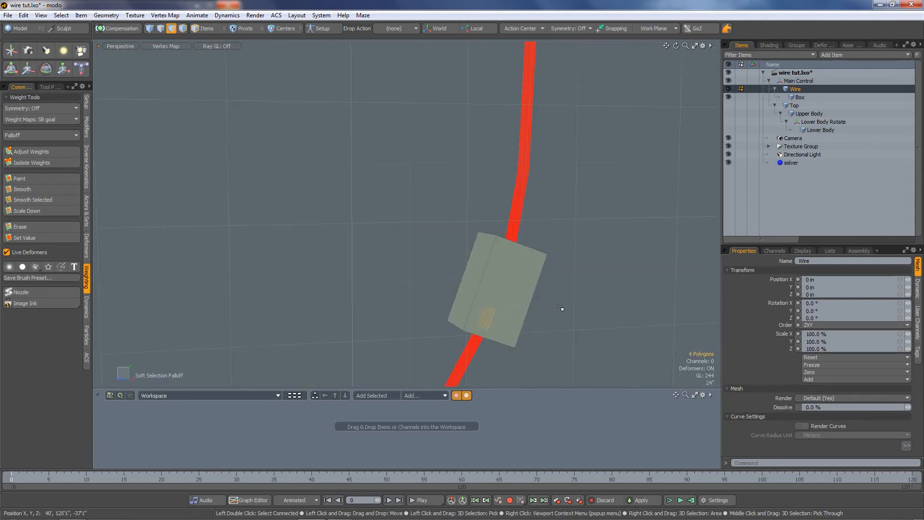
scroll(552, 329, up, 2)
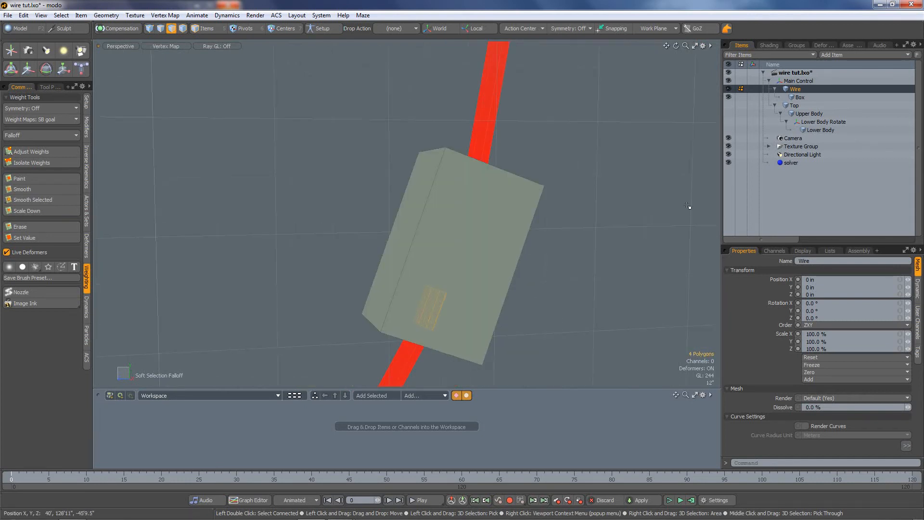
click(728, 97)
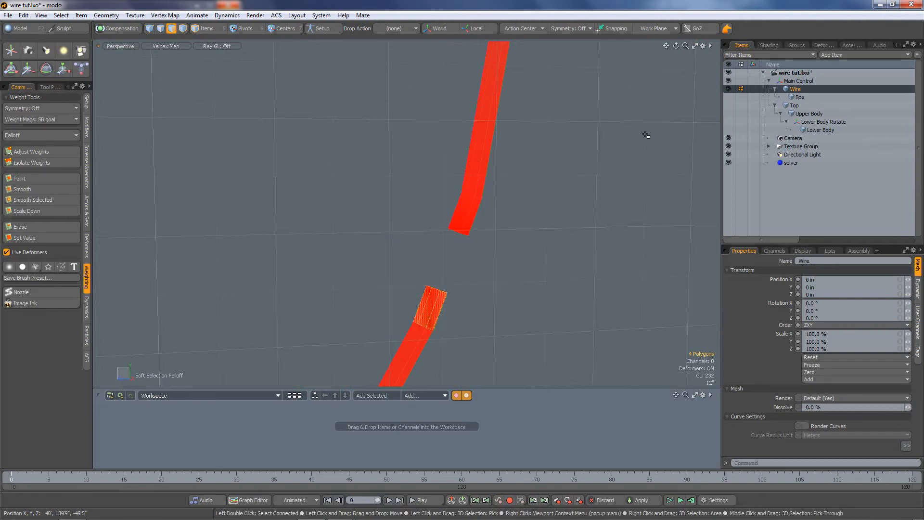
Select the upper wire segment's end-cap polygon and split it into triangles with the Spikey tool at strength 0.0.
drag(676, 46, 546, 193)
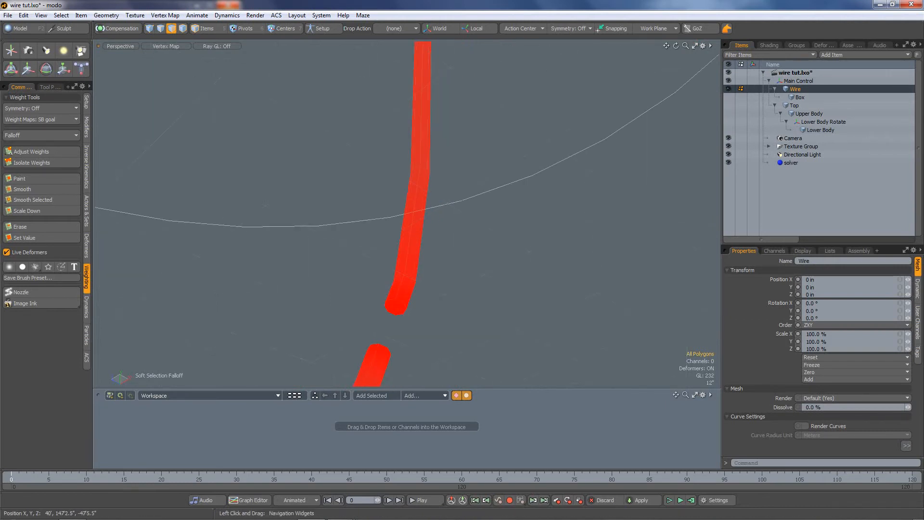
click(397, 310)
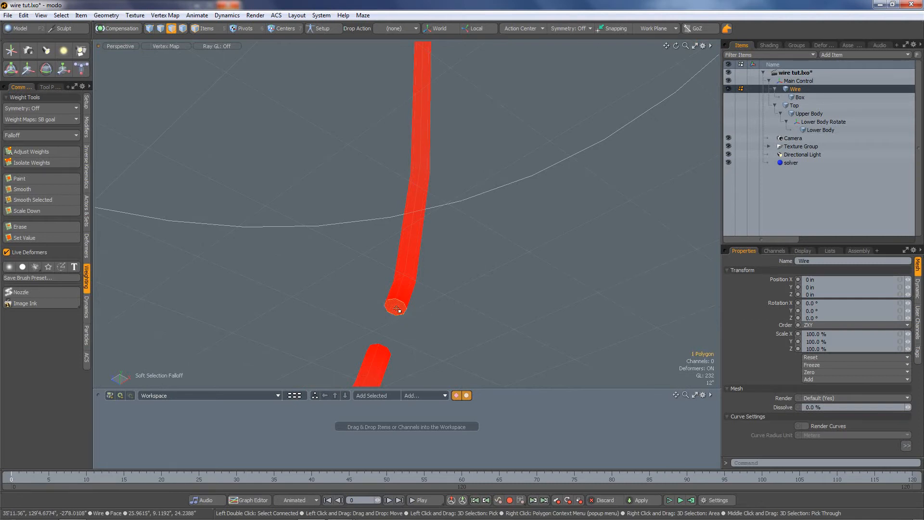
key(F2)
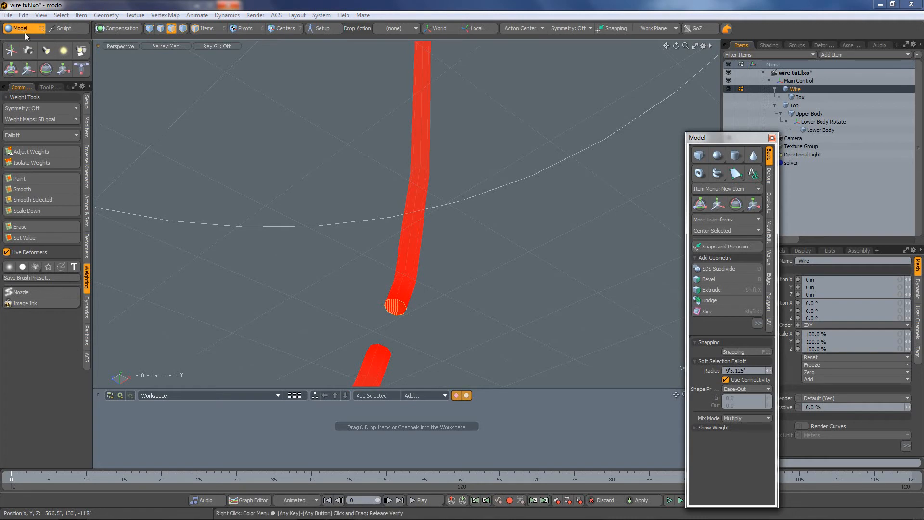
click(769, 302)
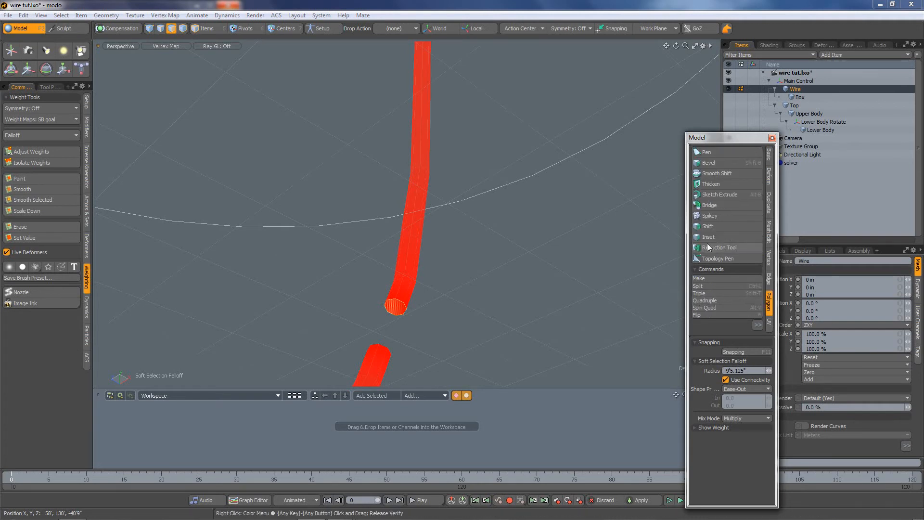
click(711, 216)
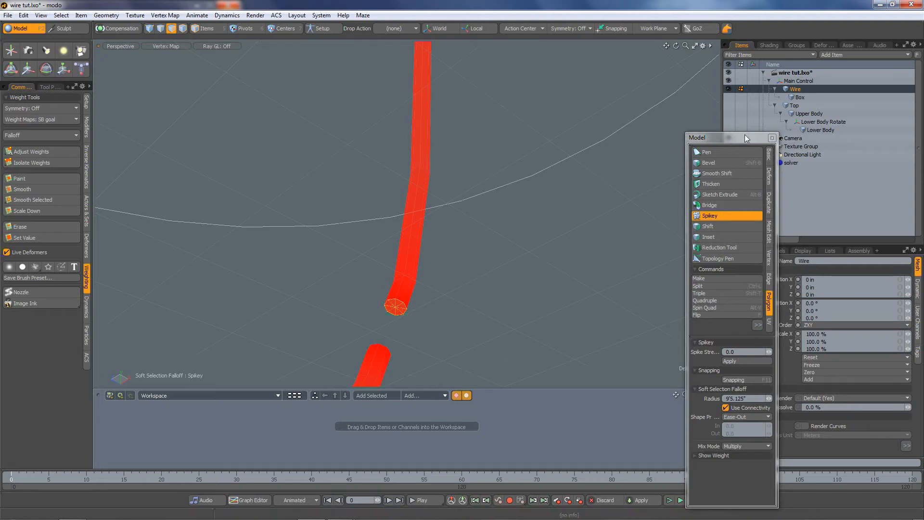
click(772, 138)
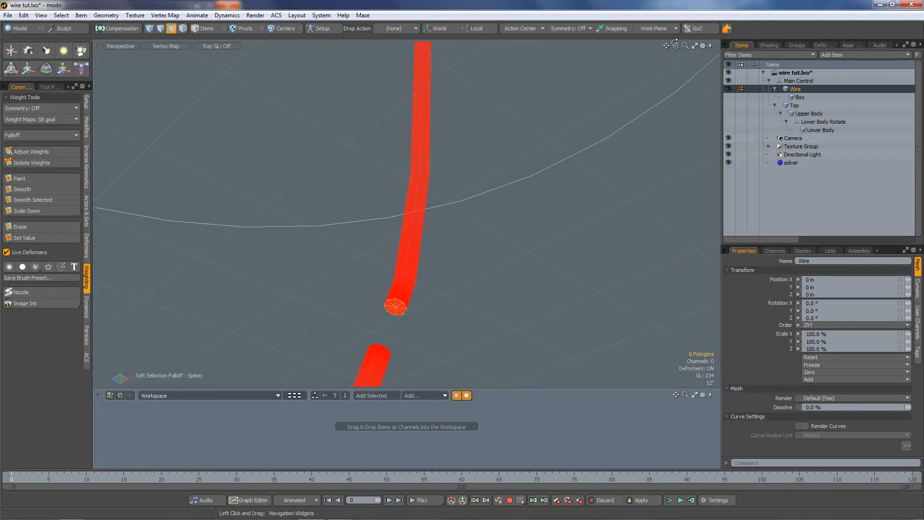
Split the lower wire segment's end-cap polygon into triangles with the Spikey tool at strength 0.0, and deselect it.
drag(675, 44, 487, 227)
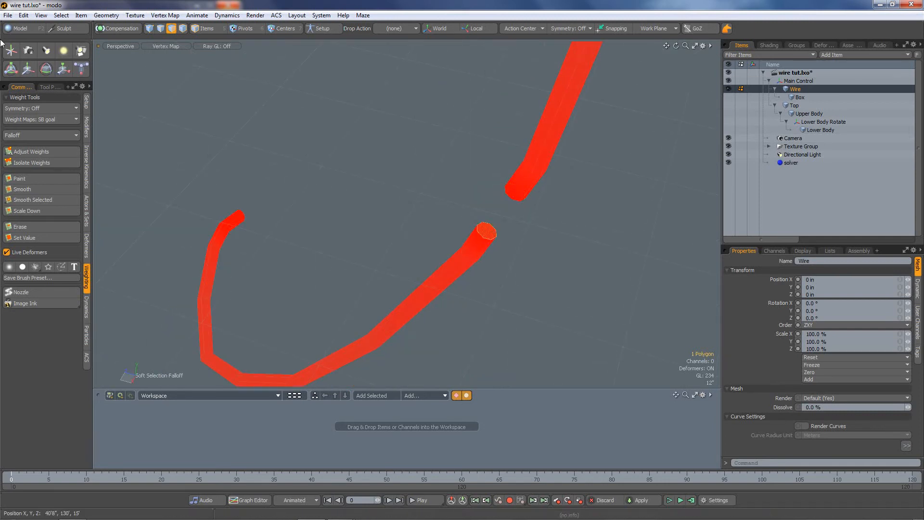
click(20, 30)
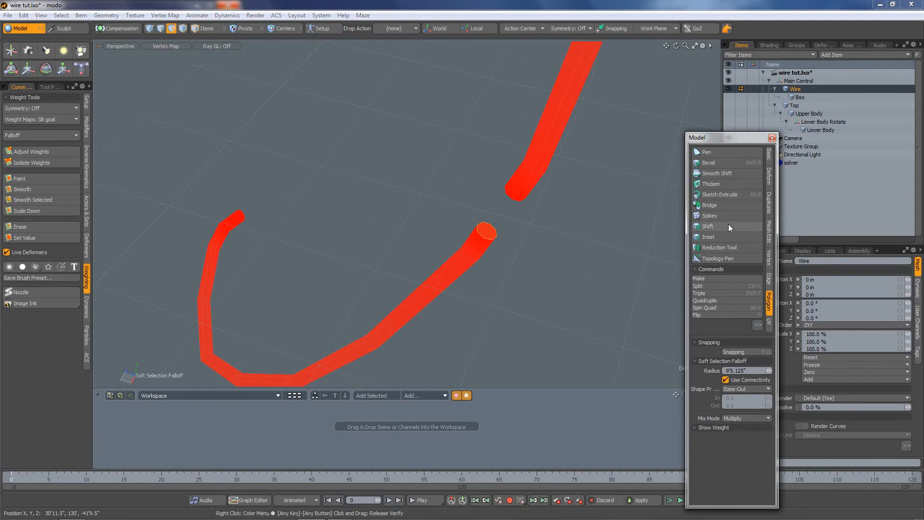
click(709, 216)
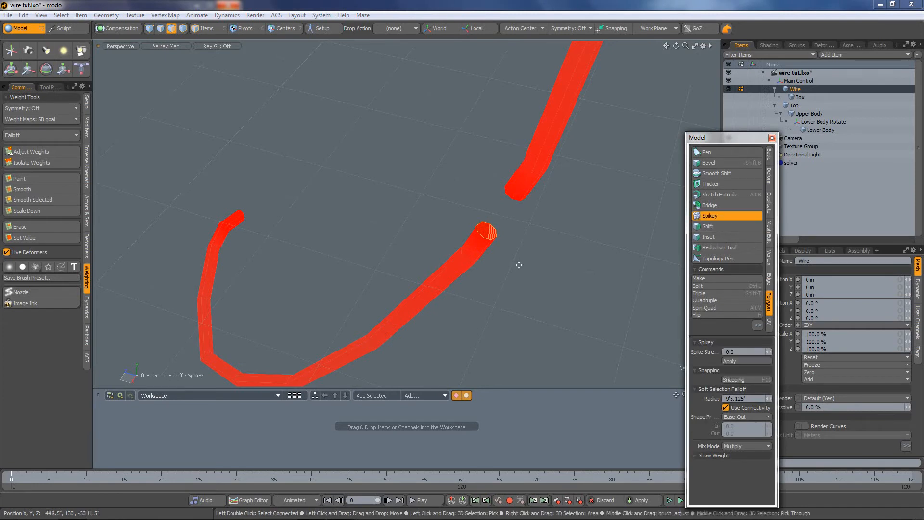
click(772, 139)
click(580, 169)
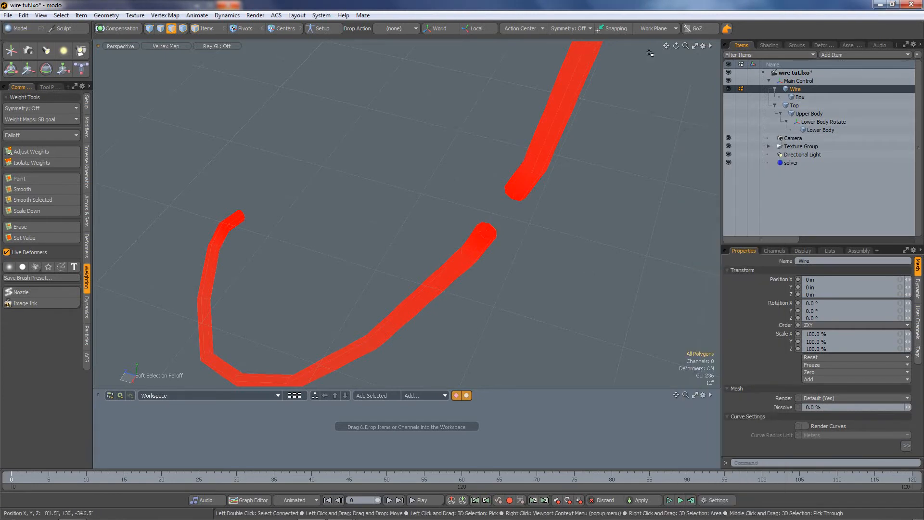
Select the centre vertex of the upper wire segment's end cap and look up its vertex index in the info list.
click(151, 29)
drag(676, 46, 758, 19)
scroll(394, 254, up, 3)
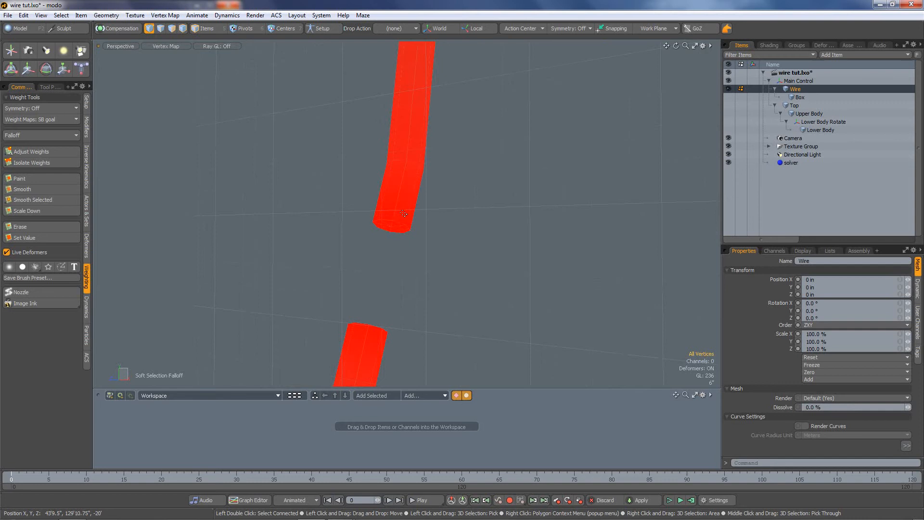
drag(676, 47, 703, 26)
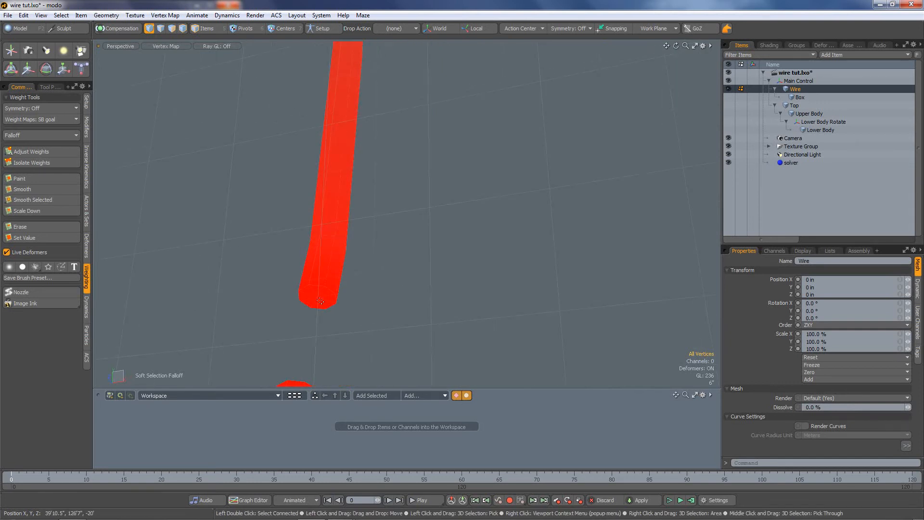
scroll(316, 303, up, 3)
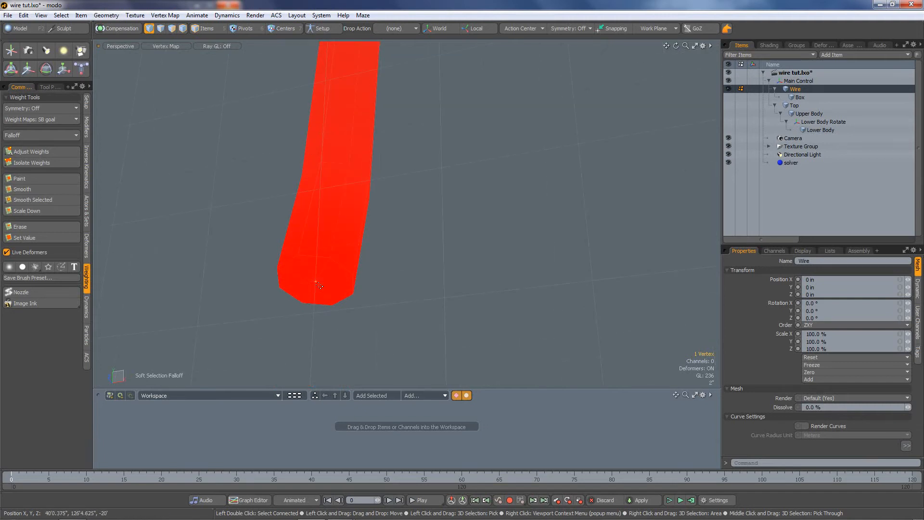
click(835, 251)
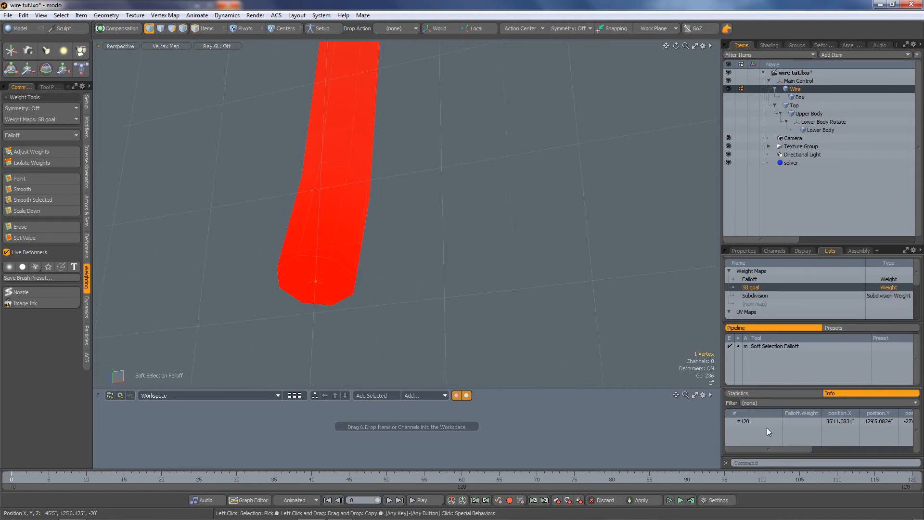
click(793, 395)
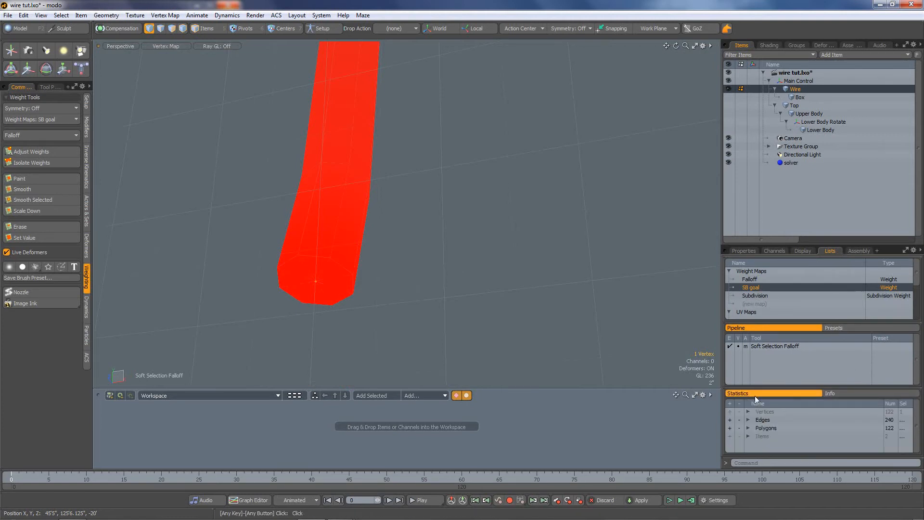
click(841, 391)
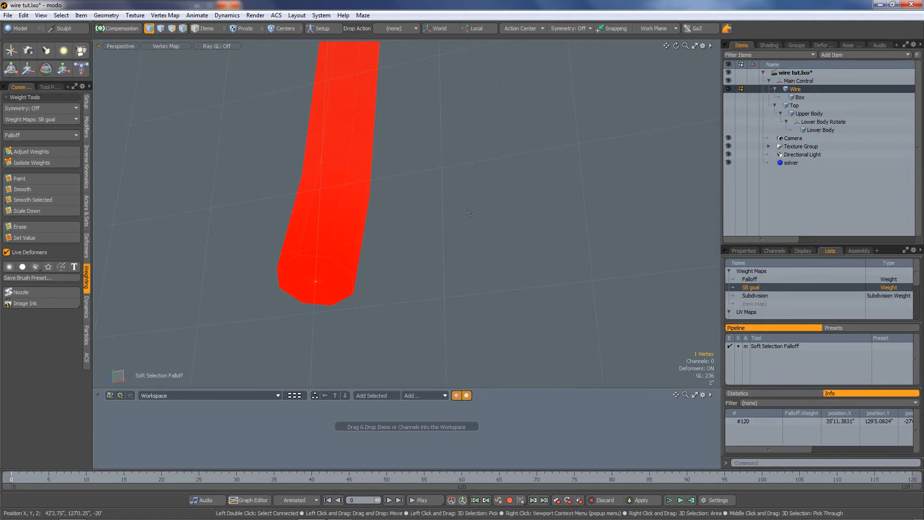
Select the centre vertex of the lower wire segment's end cap and read its vertex index.
drag(676, 46, 722, 28)
alt+drag(571, 135, 584, 158)
click(585, 158)
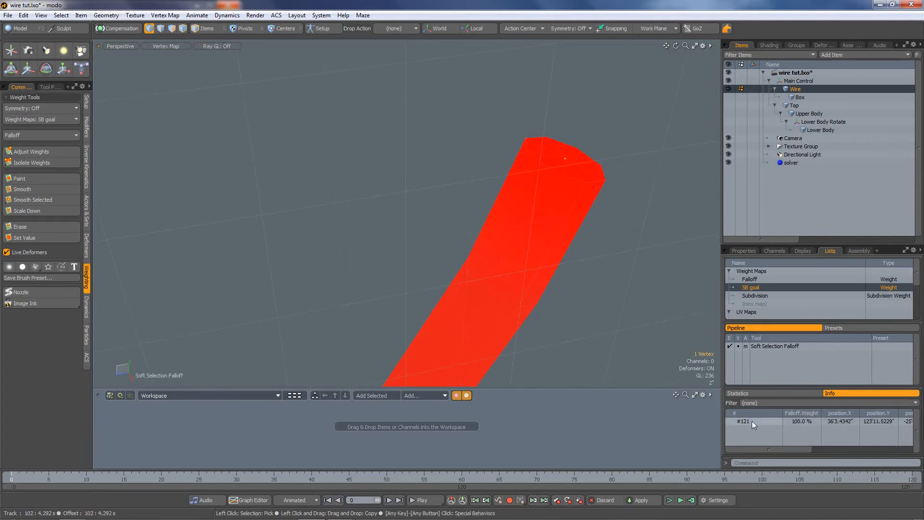
Check the Box's placement over the wire gap, add two locators and rename the first one Box Top.
scroll(630, 171, down, 3)
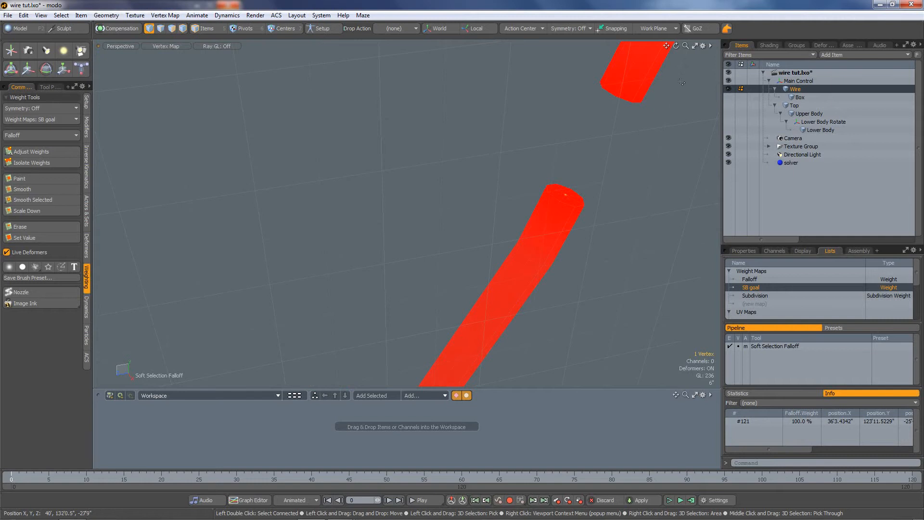
drag(666, 47, 667, 46)
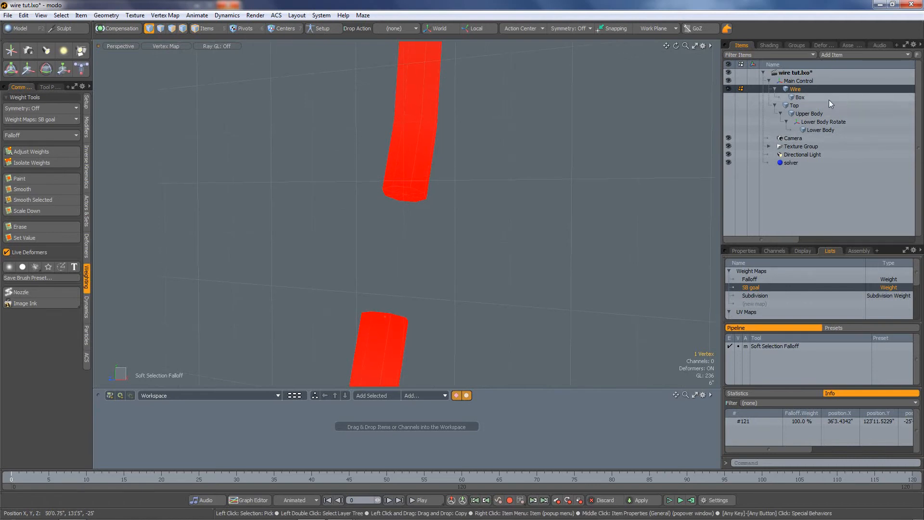
click(807, 96)
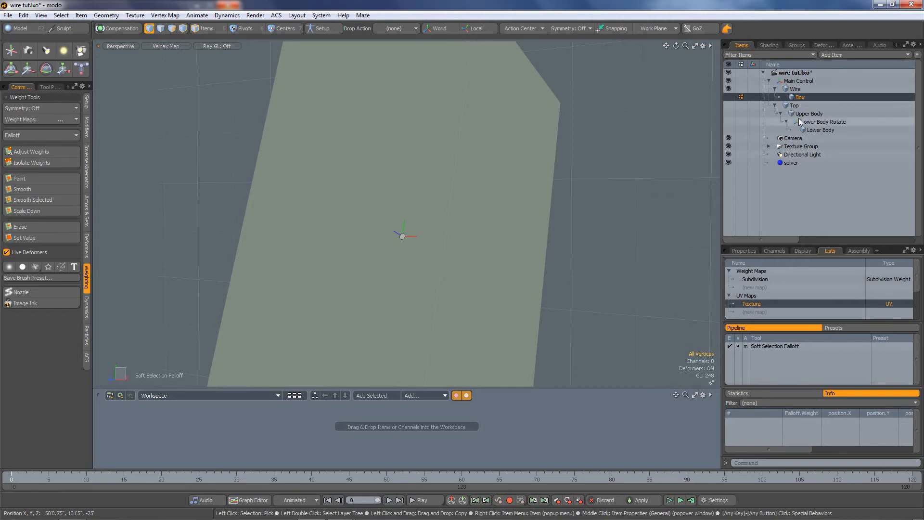
scroll(583, 207, down, 2)
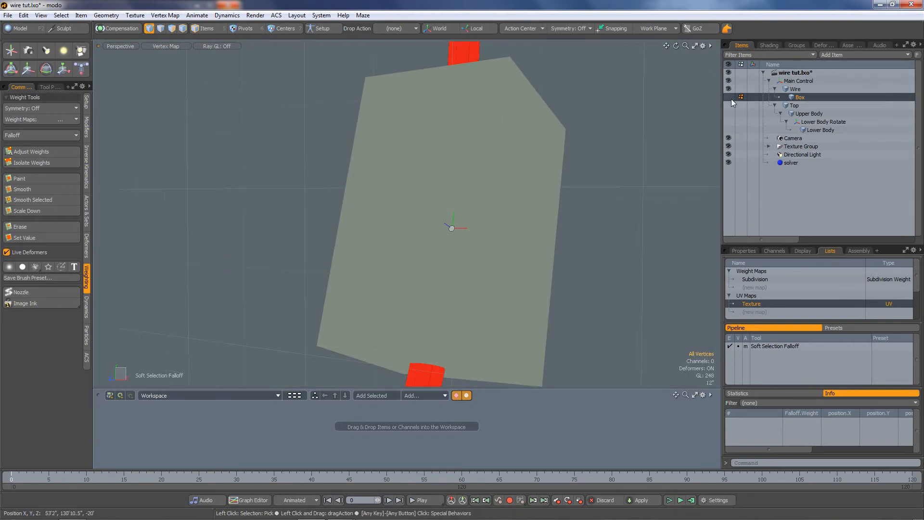
click(8, 52)
click(9, 52)
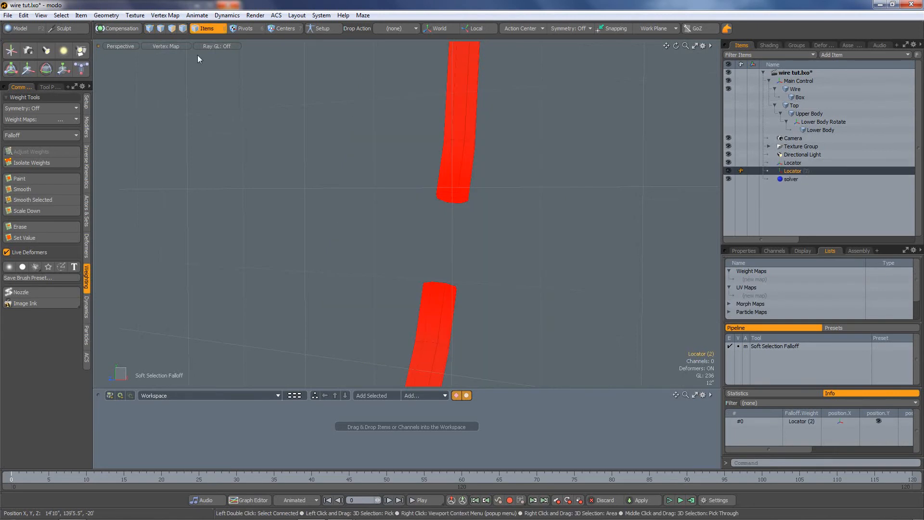
click(798, 164)
click(798, 163)
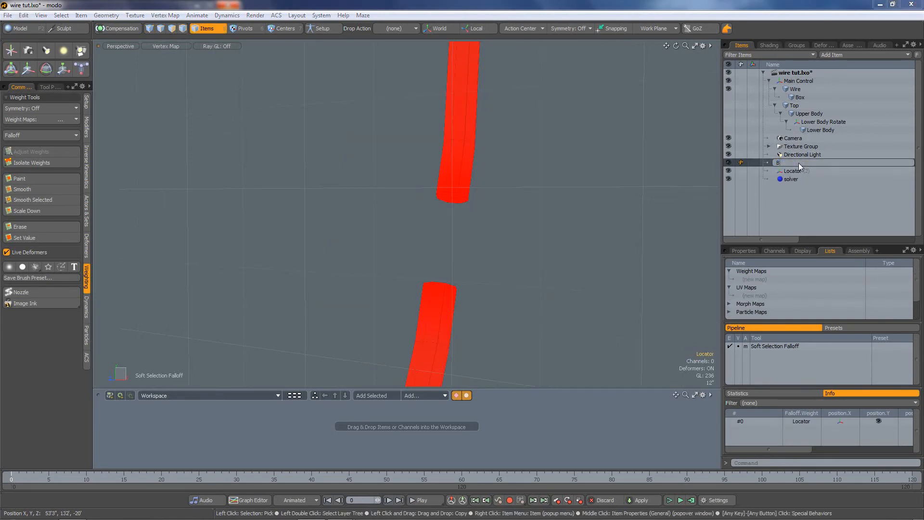
text(Box Top)
key(Return)
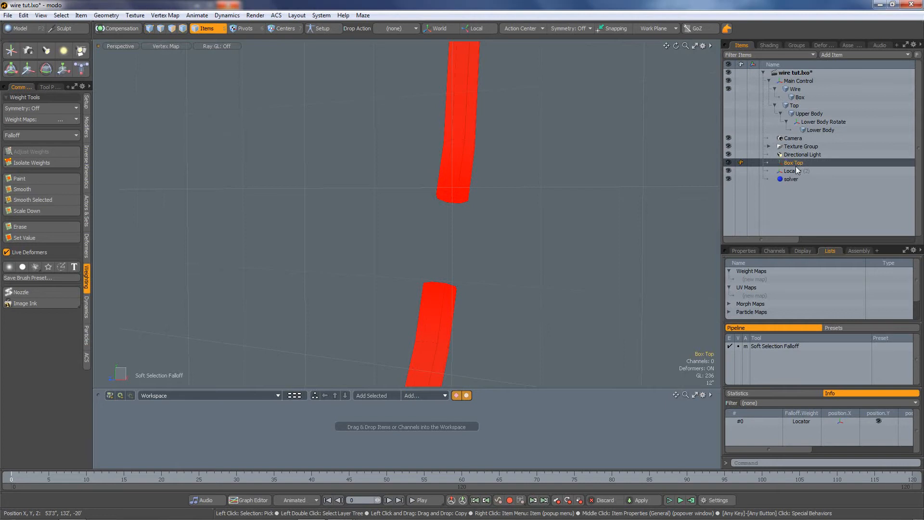
Rename the second locator Box Target.
click(795, 173)
click(794, 175)
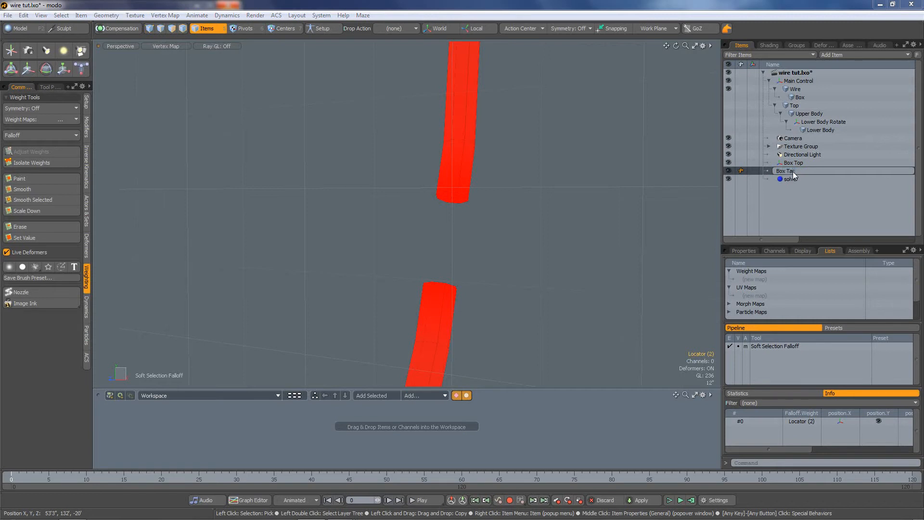
text(Box Target)
key(Return)
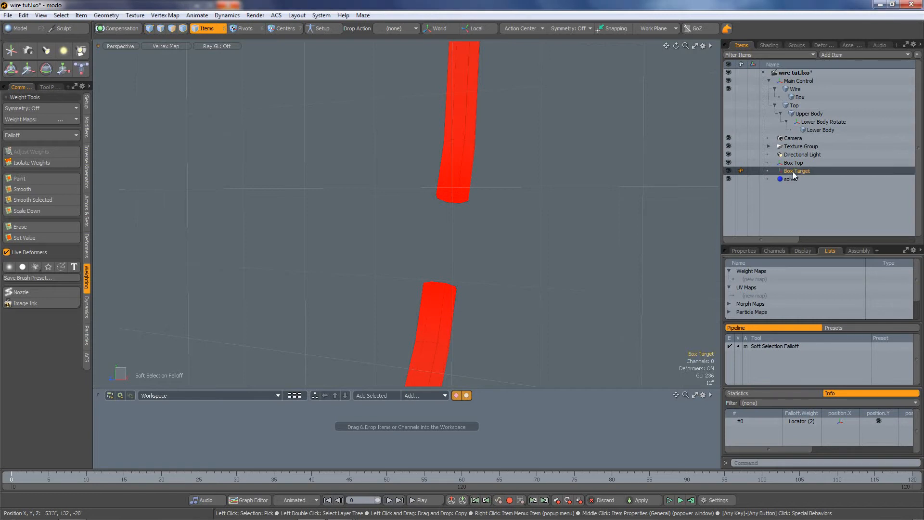
Constrain the Box Top locator to the Wire with a Vertex Position constraint and set Index A to 120.
click(750, 250)
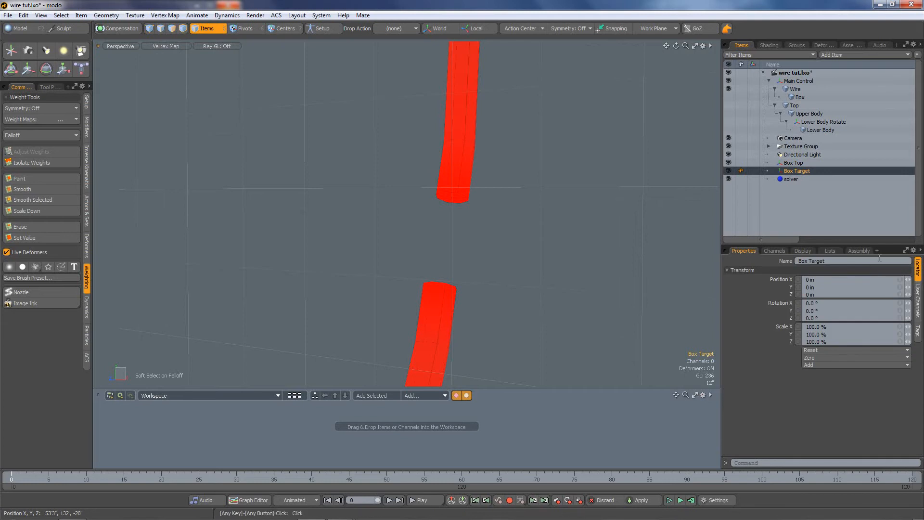
click(793, 163)
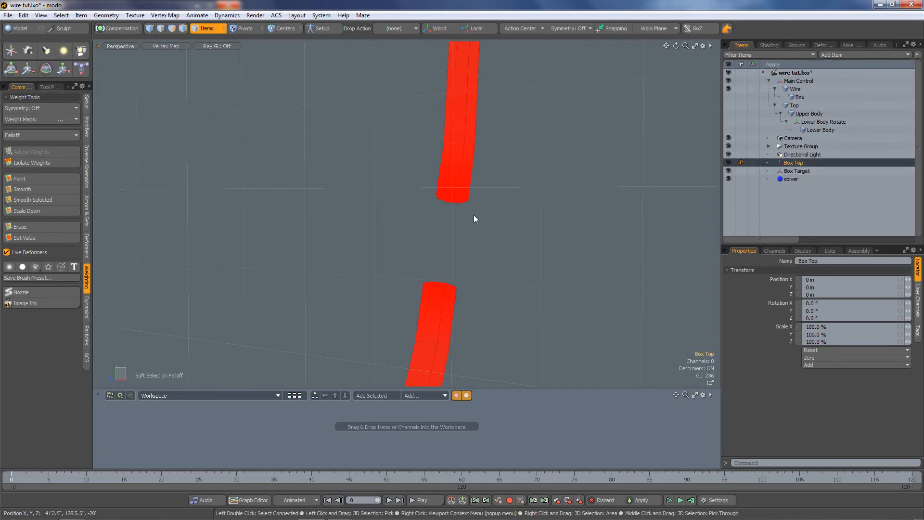
ctrl+click(804, 89)
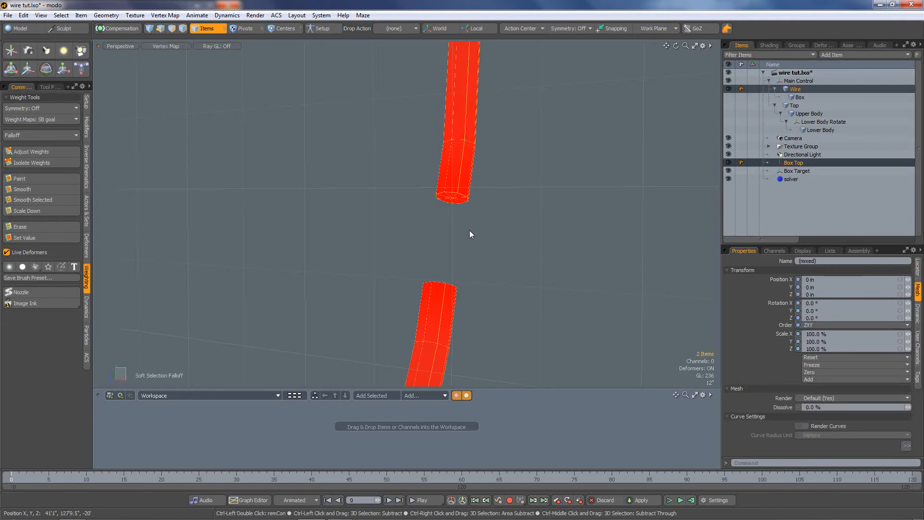
click(89, 128)
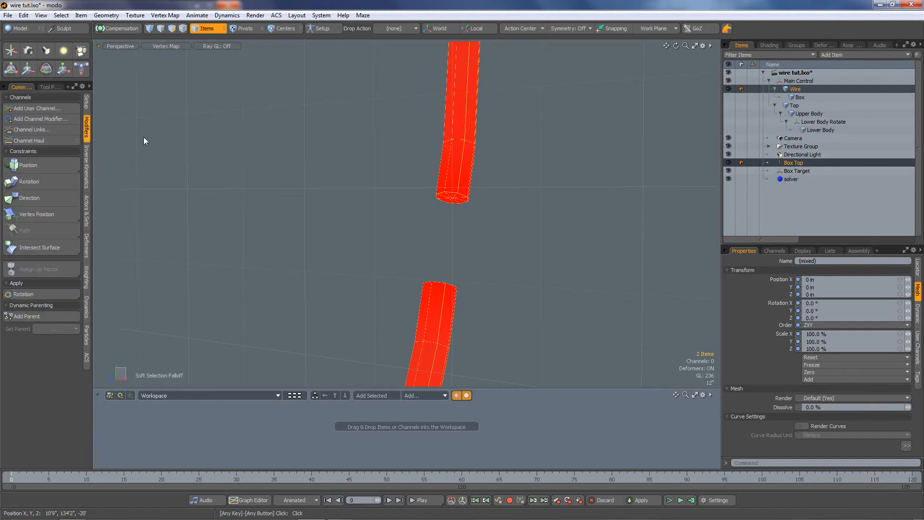
click(33, 216)
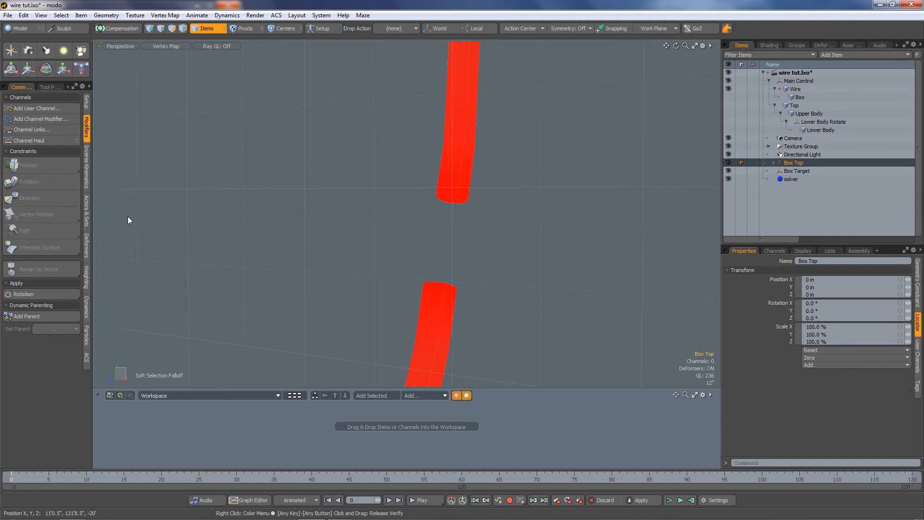
click(918, 284)
click(819, 261)
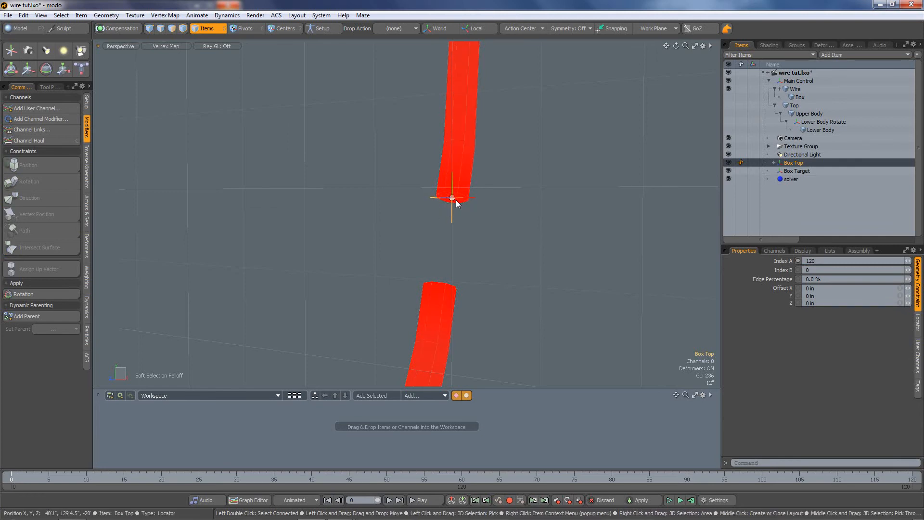
Constrain the Box Target locator to the Wire with a Vertex Position constraint and set Index A to 121.
click(801, 170)
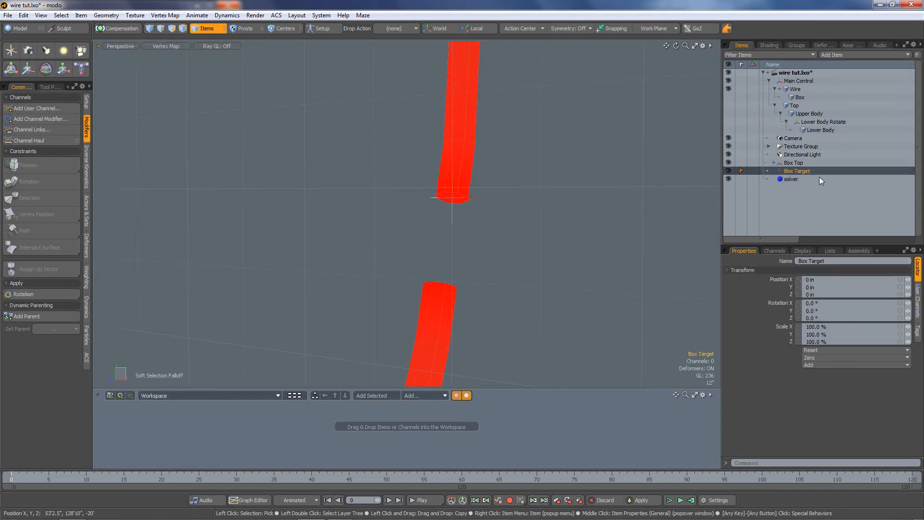
ctrl+click(801, 89)
click(30, 212)
click(918, 283)
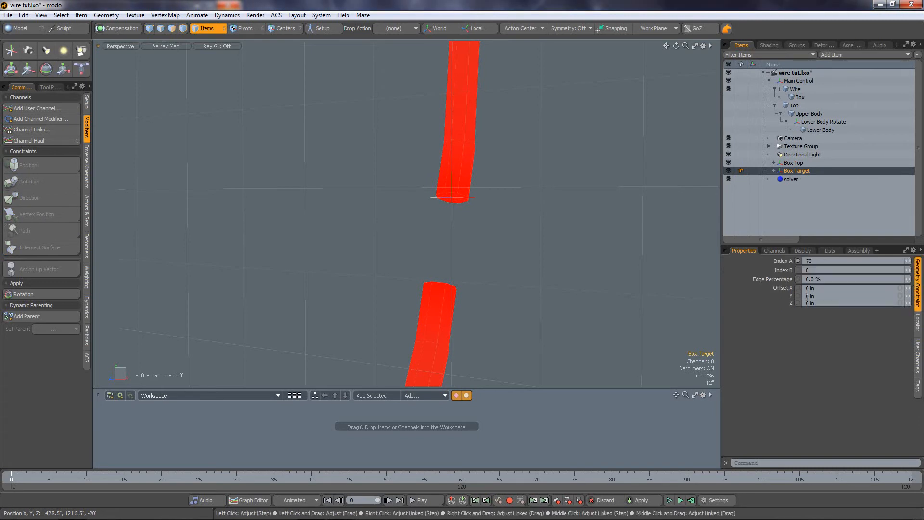
click(813, 261)
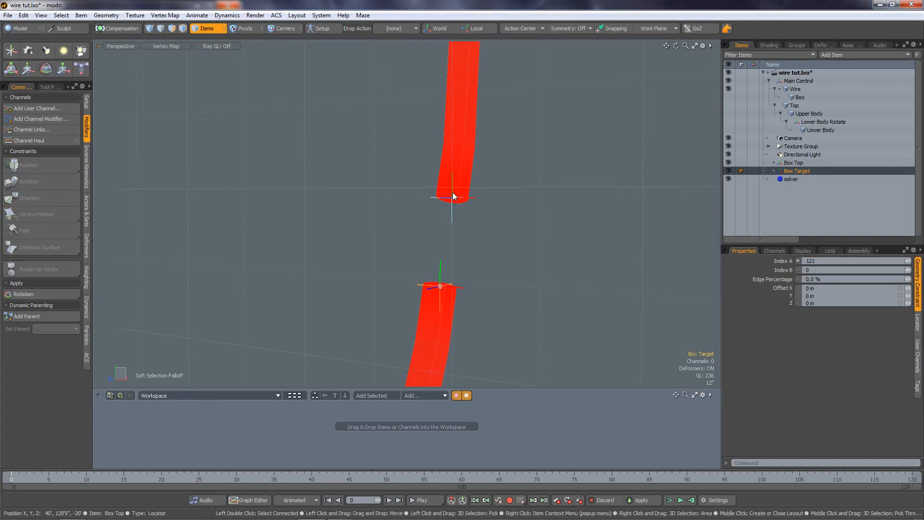
Add a Direction constraint that aims the Box Top locator at Box Target.
click(795, 163)
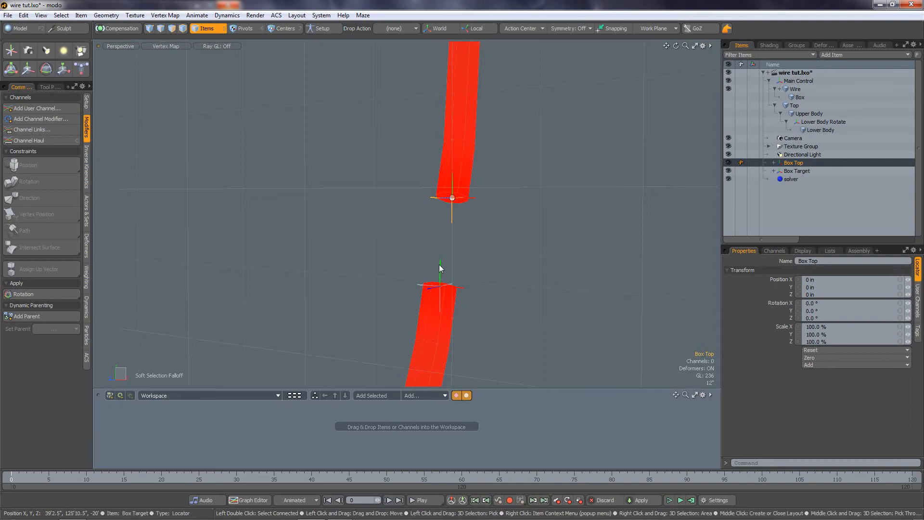
ctrl+click(793, 171)
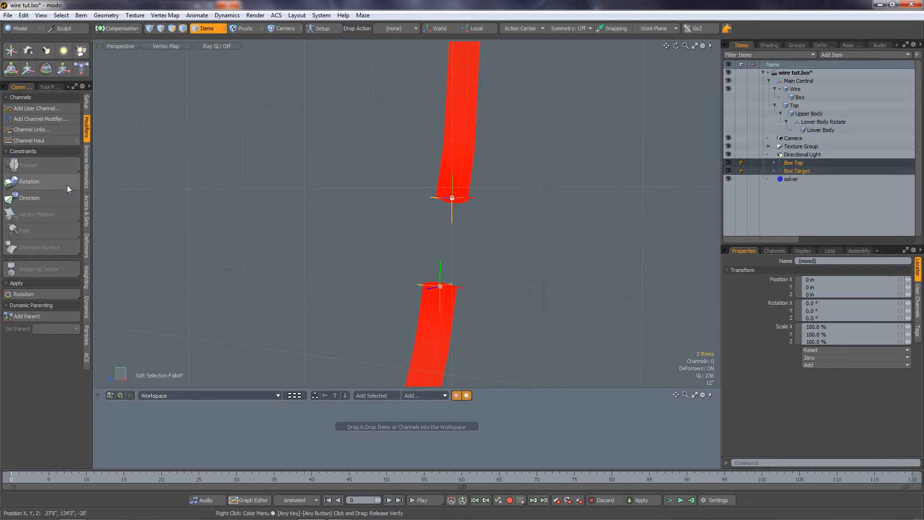
click(26, 199)
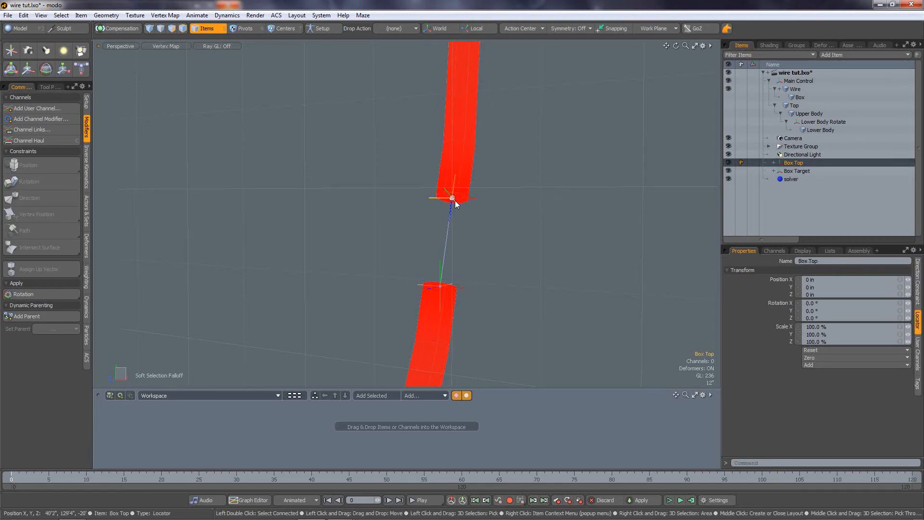
click(440, 275)
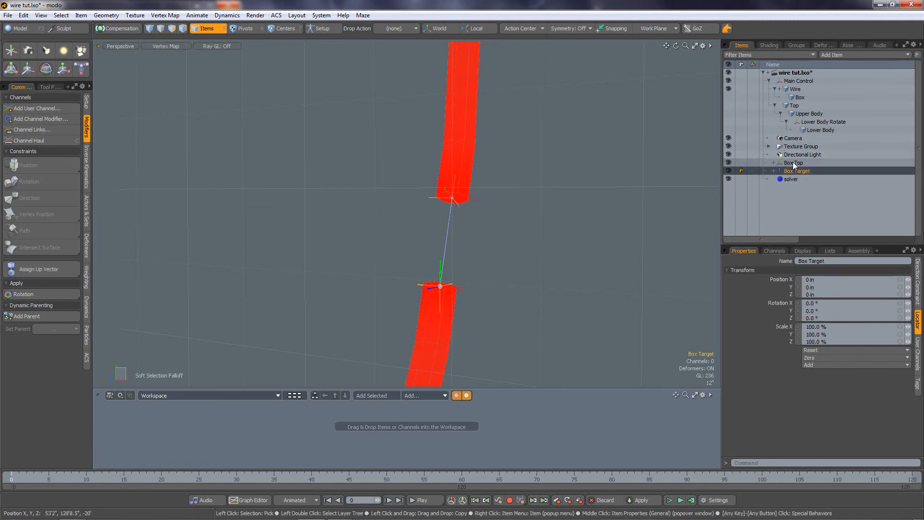
Parent the Box Top locator under Wire, parent the Box under Box Top, and make the Box visible.
click(813, 162)
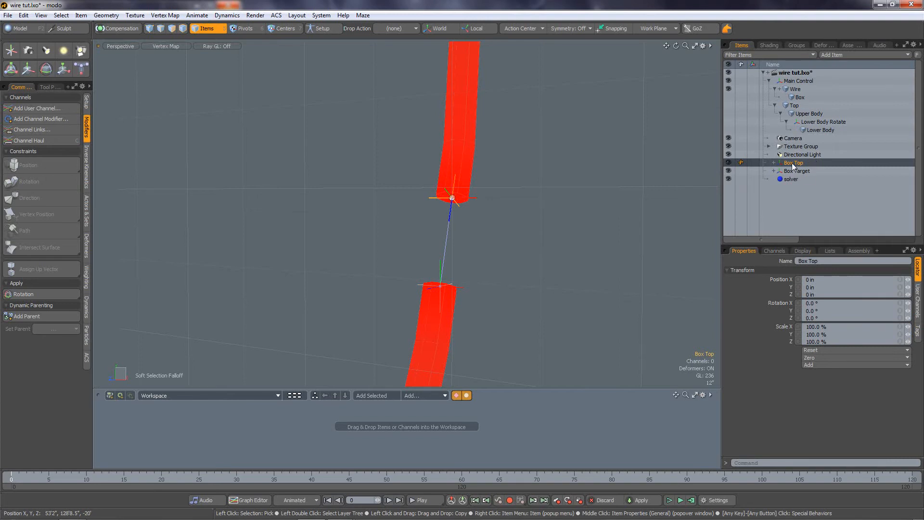
drag(792, 163, 804, 98)
click(803, 103)
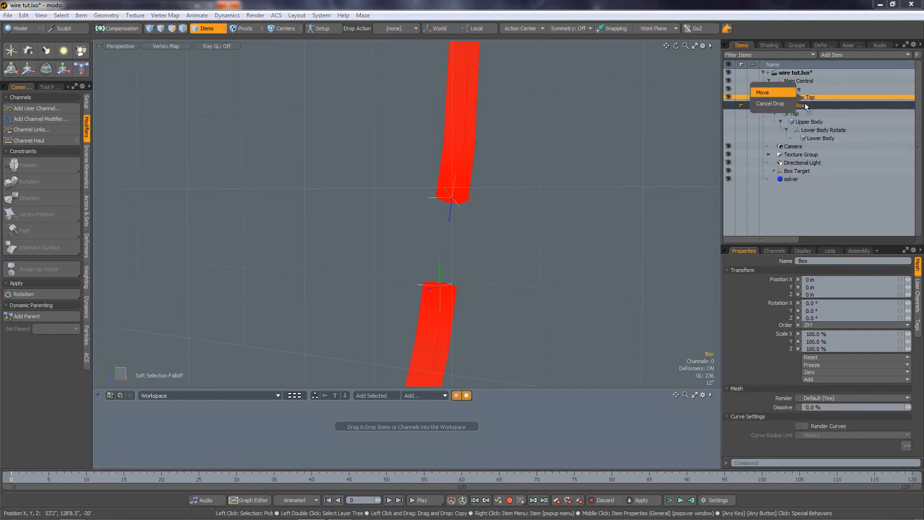
click(769, 93)
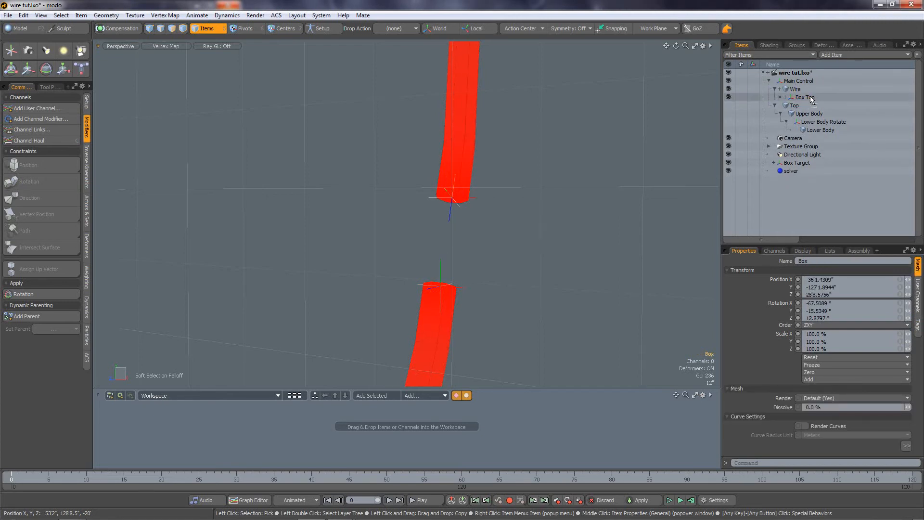
click(780, 96)
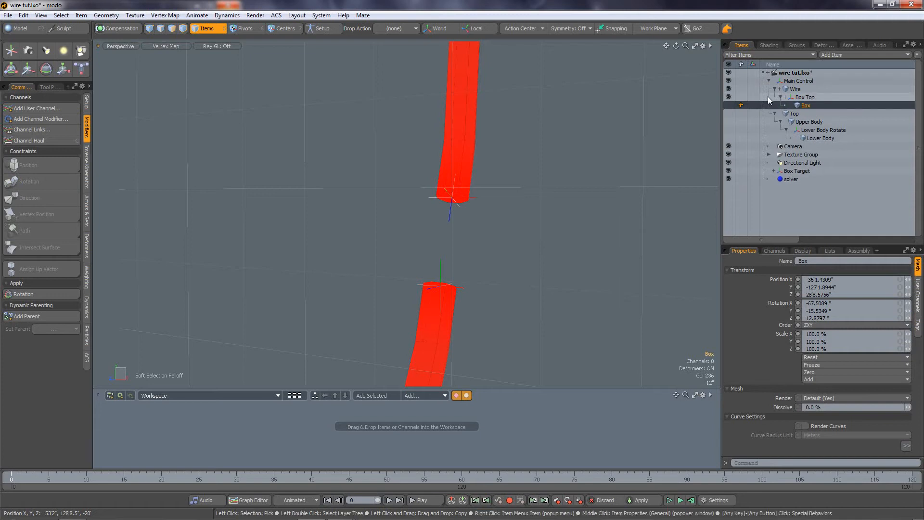
click(728, 105)
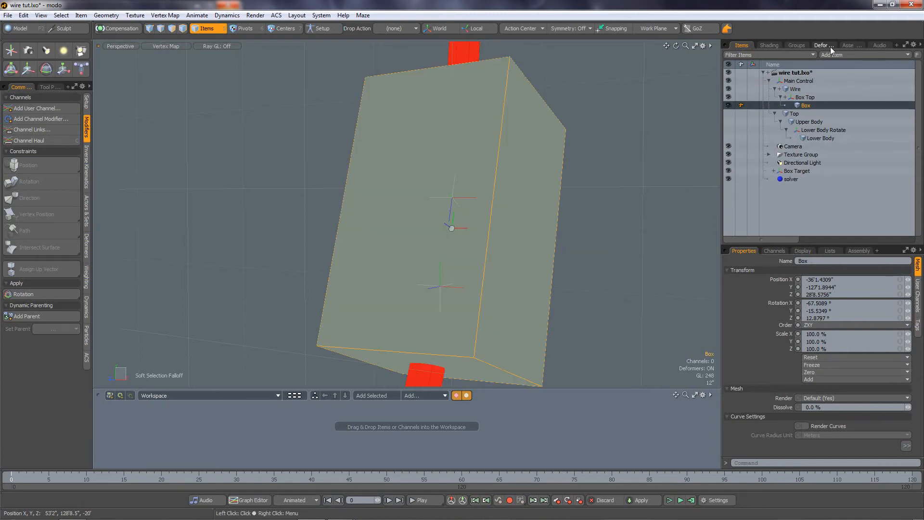
Zero all transforms of Box and Box Top together, and move Box Target directly above Camera in the item list.
shift+click(799, 98)
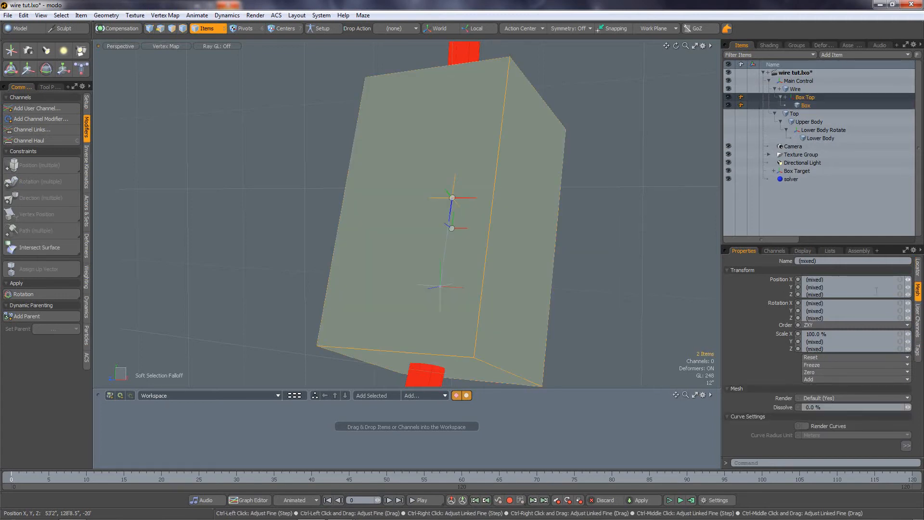
click(813, 373)
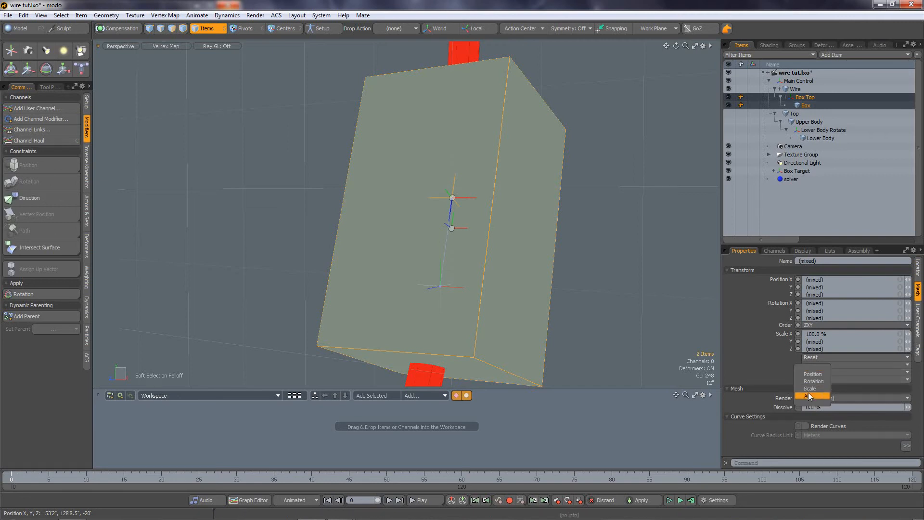
click(808, 395)
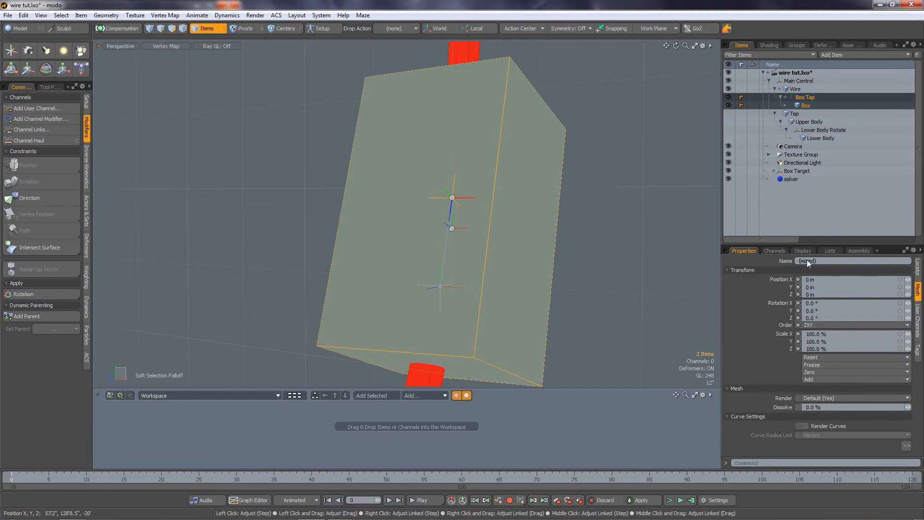
click(795, 172)
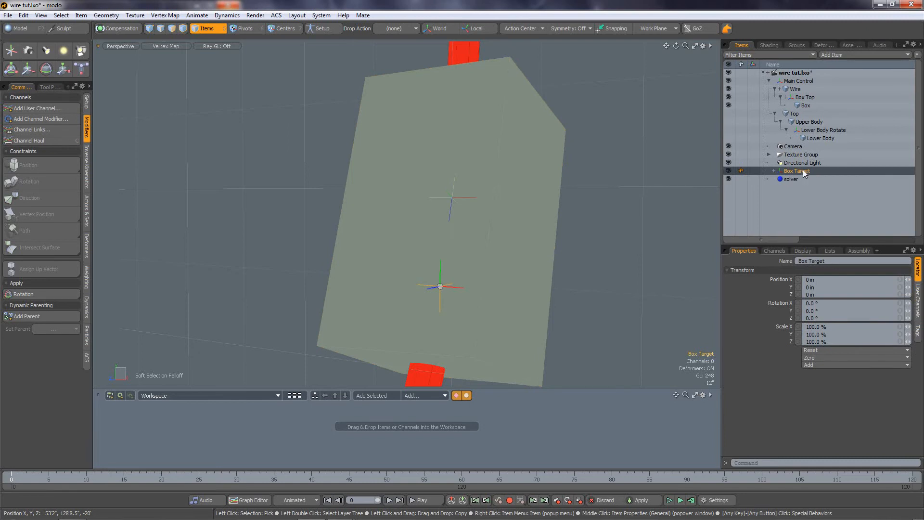
drag(802, 172, 798, 147)
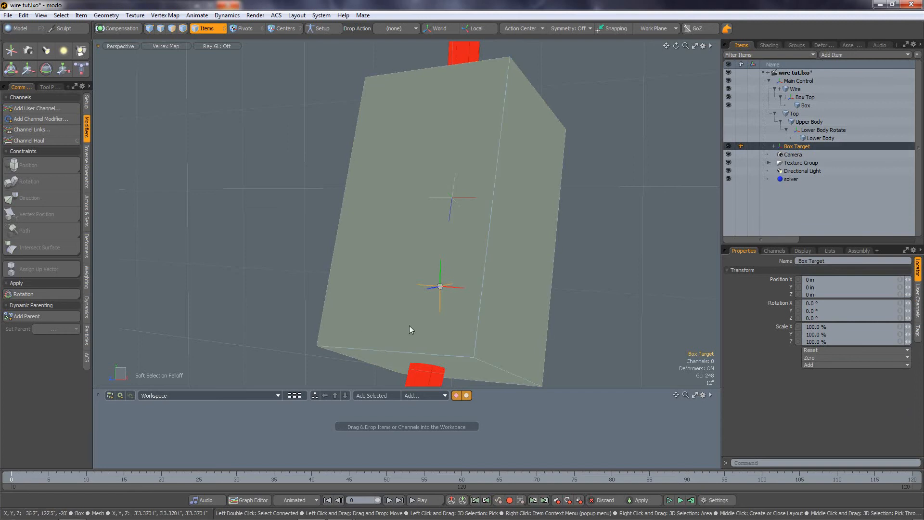
Start the live dynamics simulation, try moving the Main Control ring along X to about 30', and undo the moves.
scroll(626, 214, down, 4)
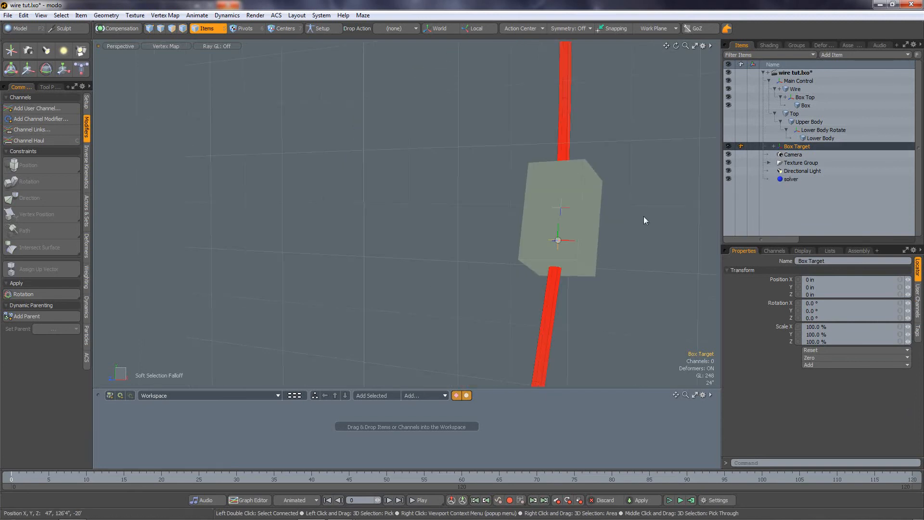
scroll(562, 209, down, 2)
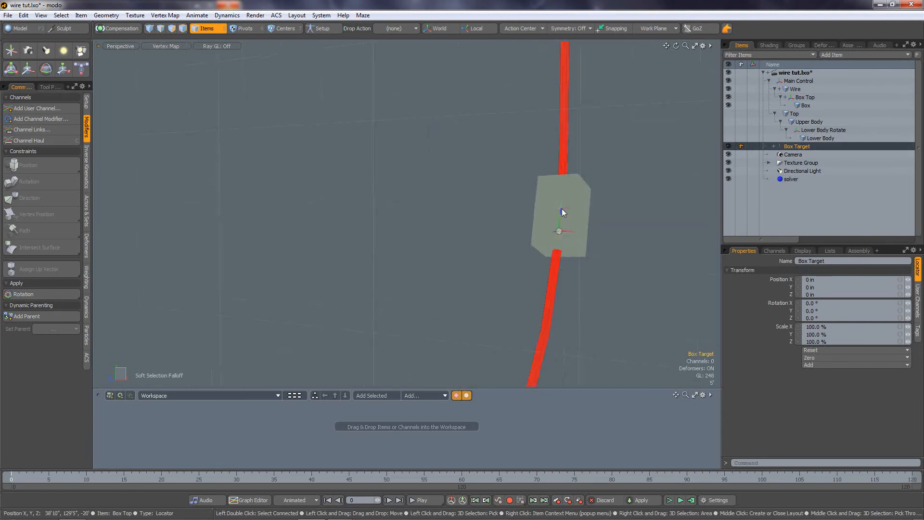
scroll(562, 209, down, 2)
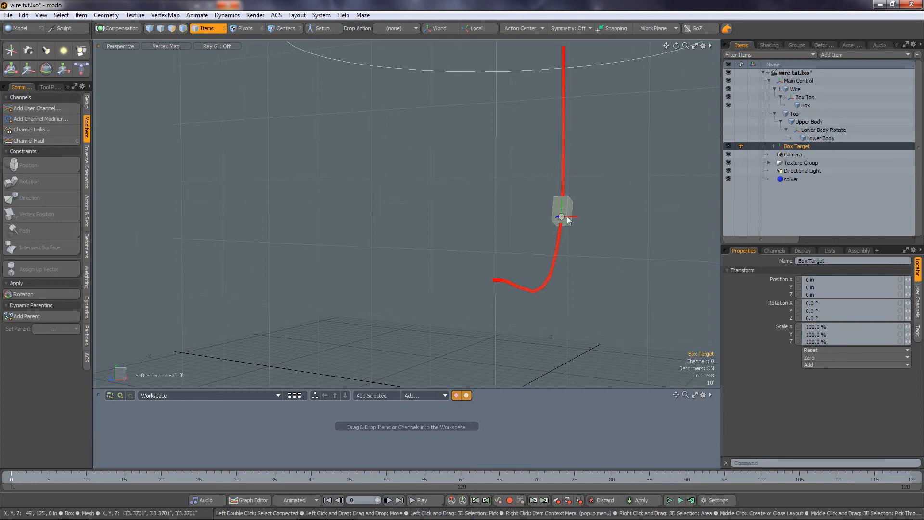
drag(666, 46, 609, 203)
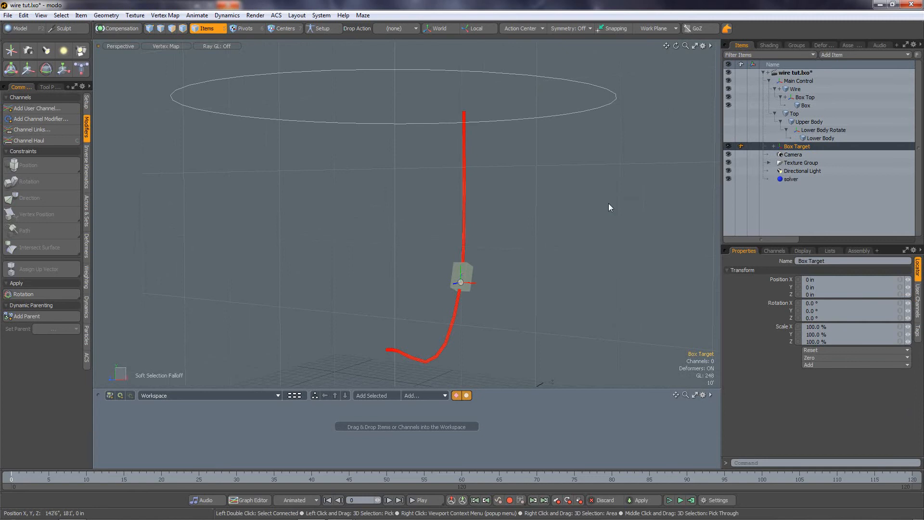
click(670, 500)
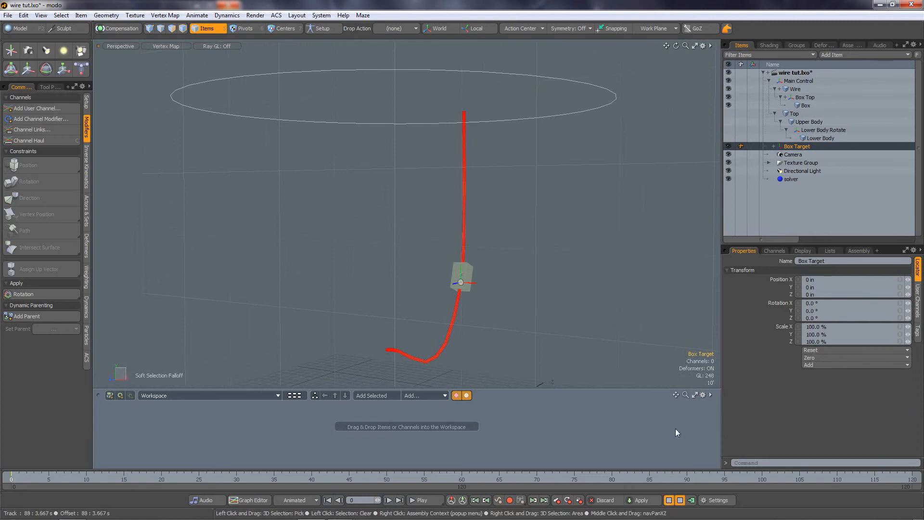
click(551, 77)
key(e)
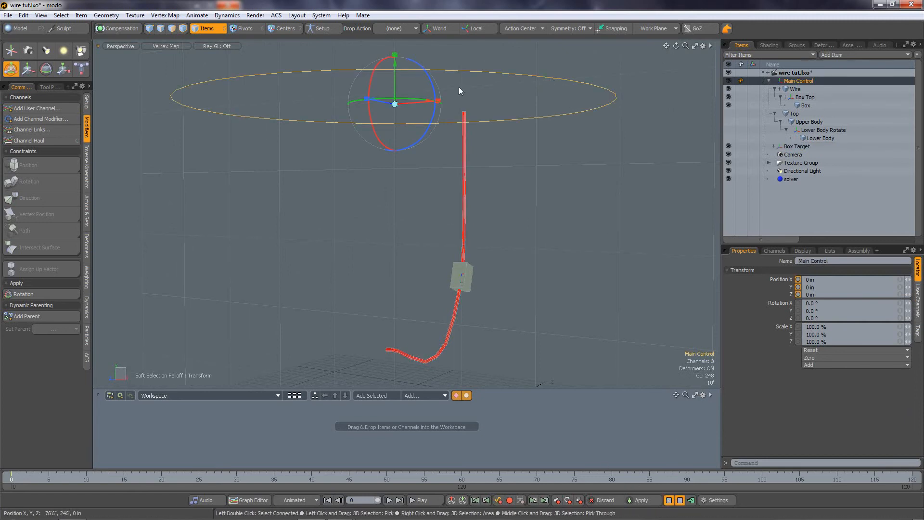
mouse_move(426, 105)
mouse_down()
mouse_move(408, 104)
mouse_move(463, 101)
mouse_move(420, 101)
mouse_up()
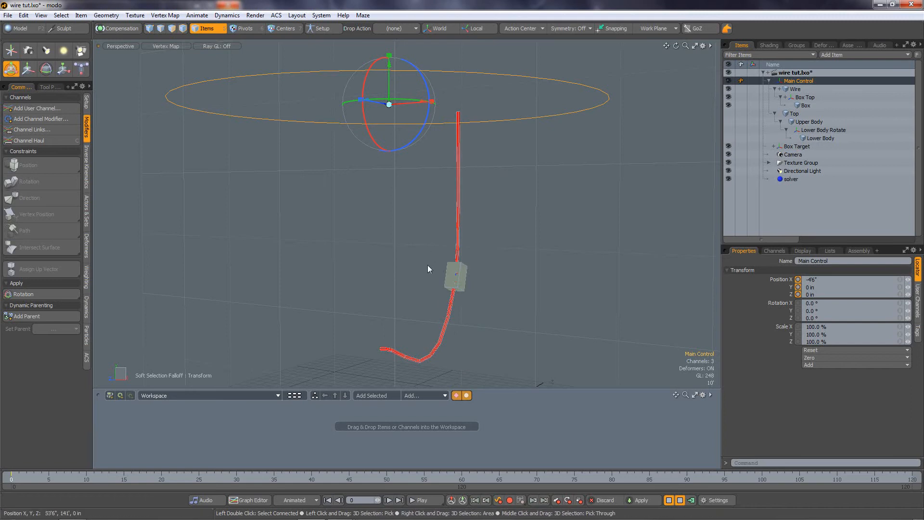
drag(415, 102, 460, 101)
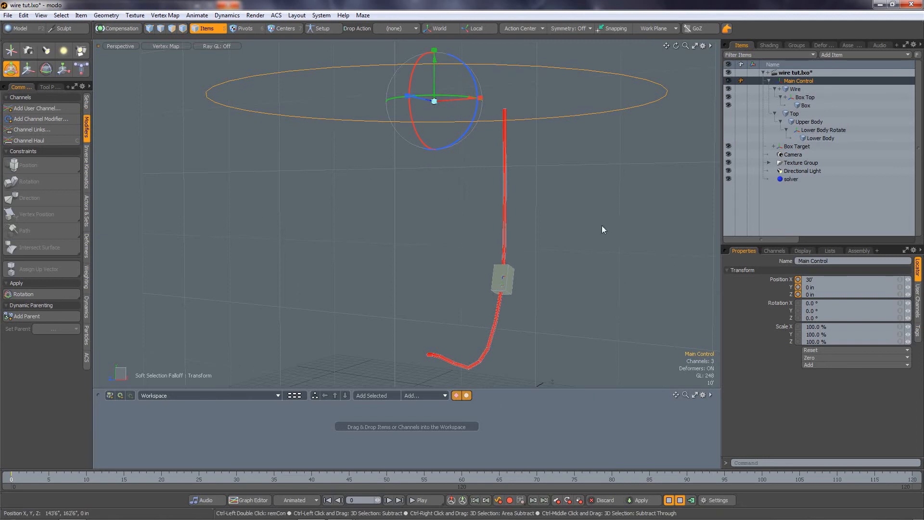
key(ctrl+z)
key(ctrl+z)
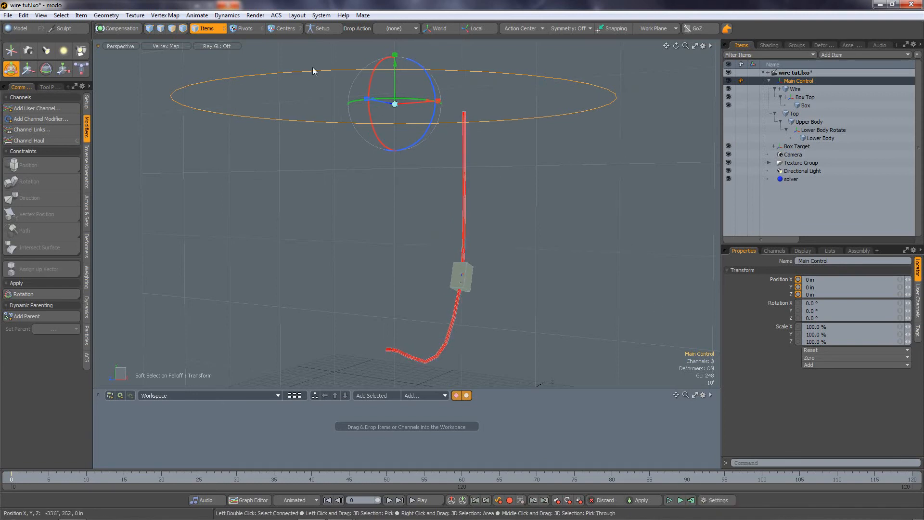
click(10, 70)
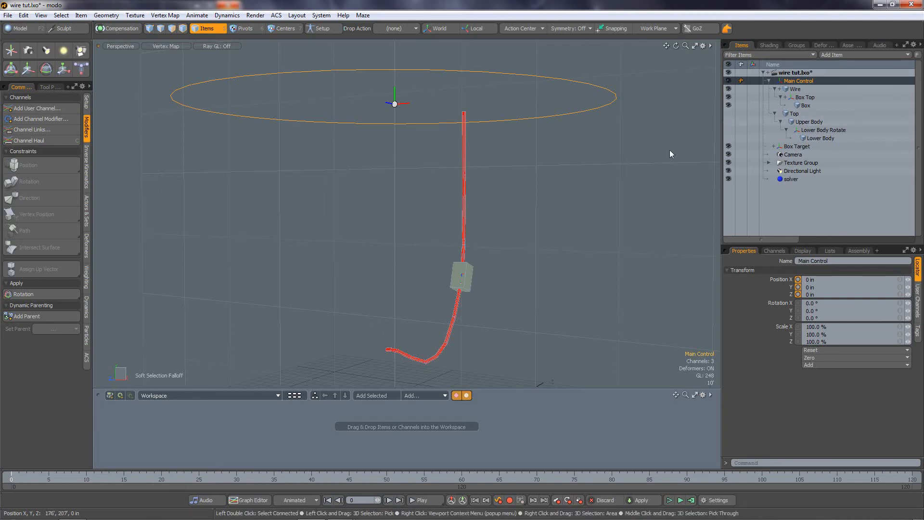
Try shifting Main Control back and forth along X with the Move tool to test the wire and Box, and stop the simulation.
key(w)
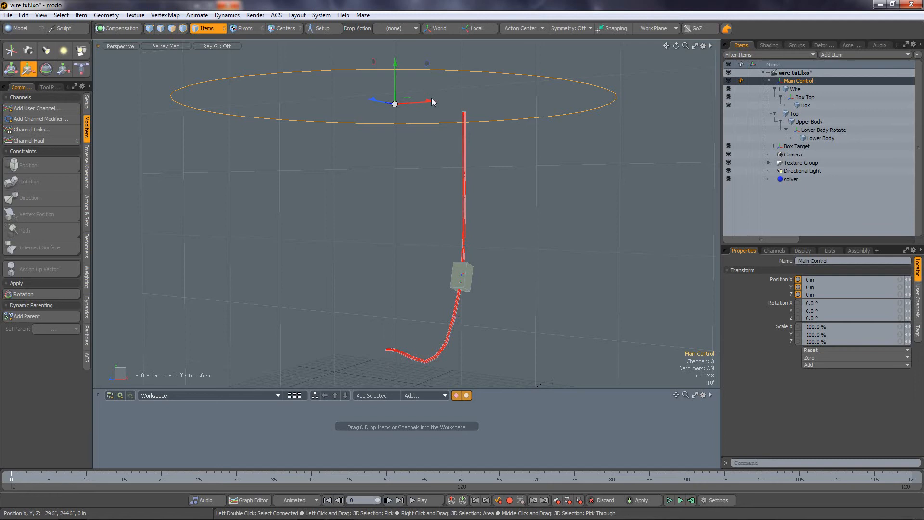
drag(431, 99, 399, 100)
drag(433, 101, 376, 102)
key(ctrl+z)
mouse_move(424, 100)
mouse_down()
mouse_move(390, 101)
mouse_move(657, 85)
mouse_move(371, 103)
mouse_move(423, 104)
mouse_up()
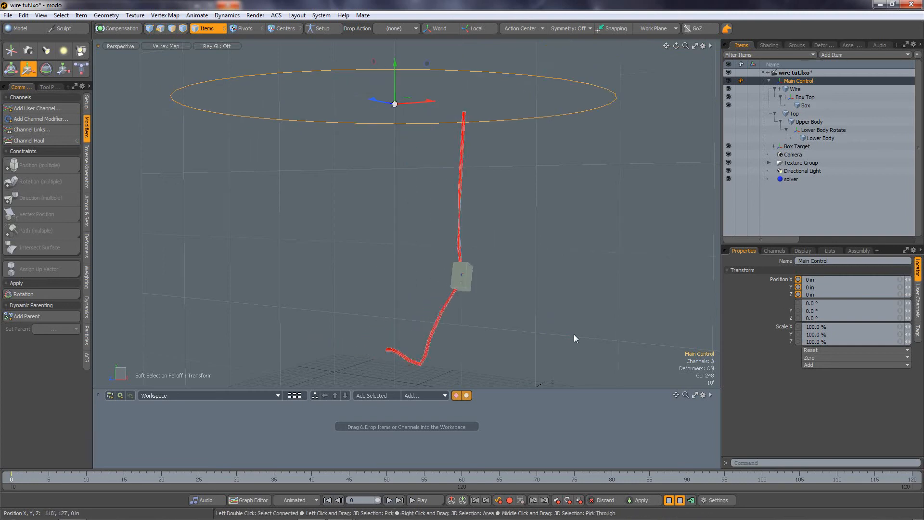
click(669, 501)
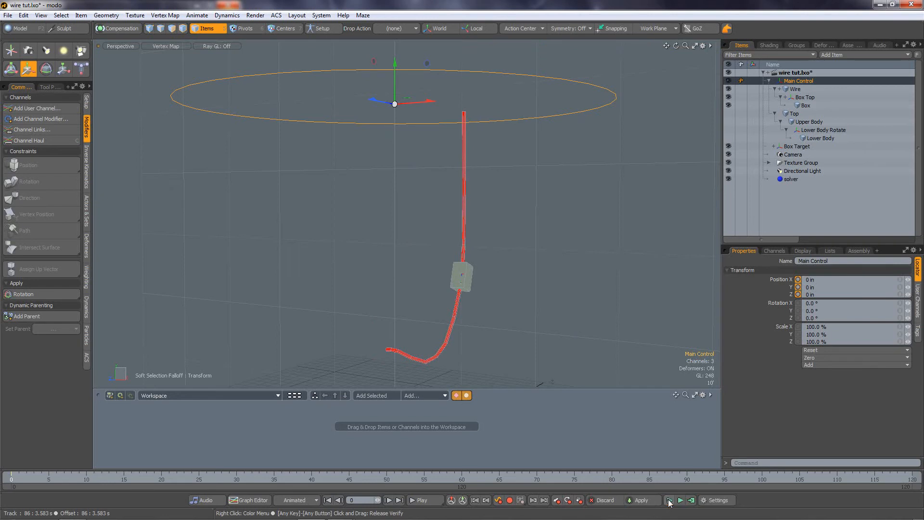
Make the Top item with its upper and lower body parts visible.
click(728, 114)
scroll(417, 369, up, 3)
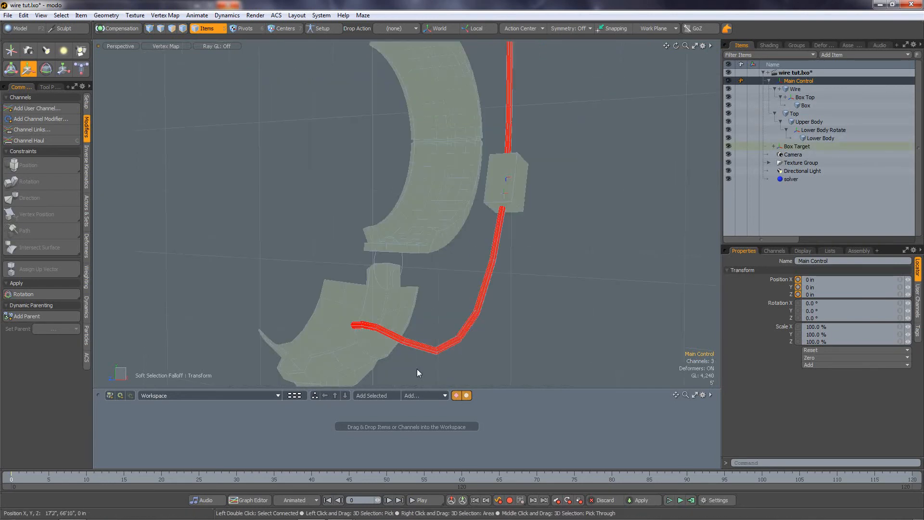
Try rotating Lower Body Rotate about X by about -7.6° to test the lower body's pull on the wire, and undo it.
click(376, 254)
key(e)
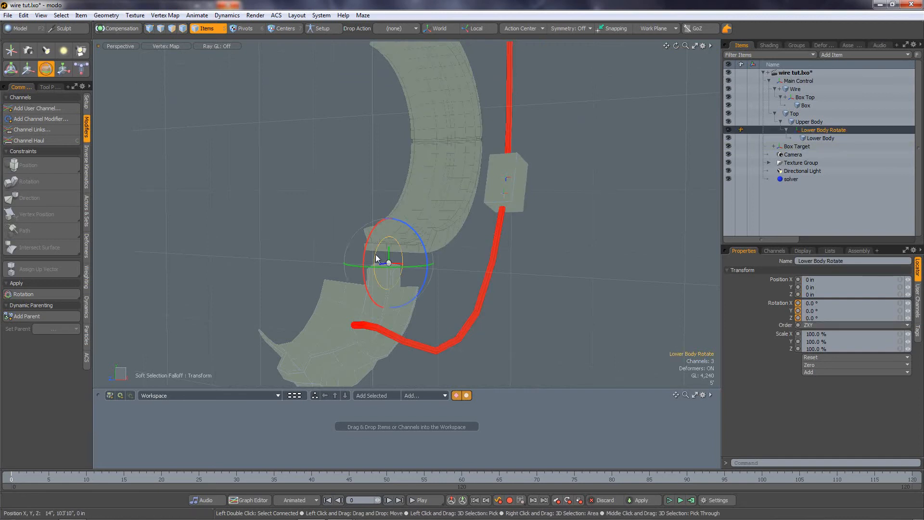
drag(366, 260, 346, 237)
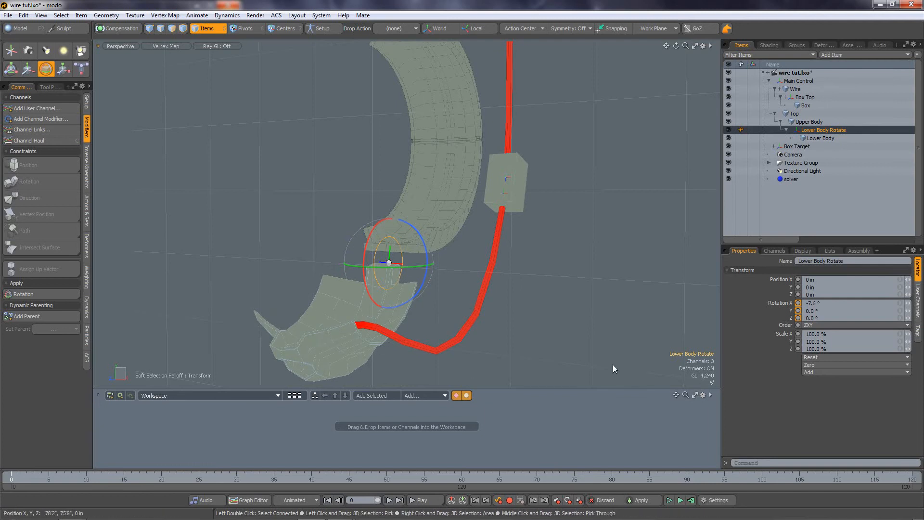
key(ctrl+z)
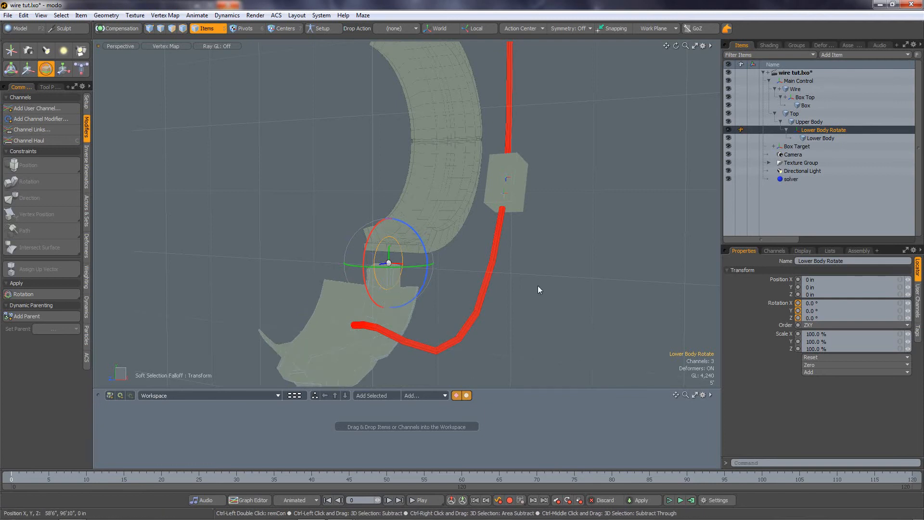
click(45, 67)
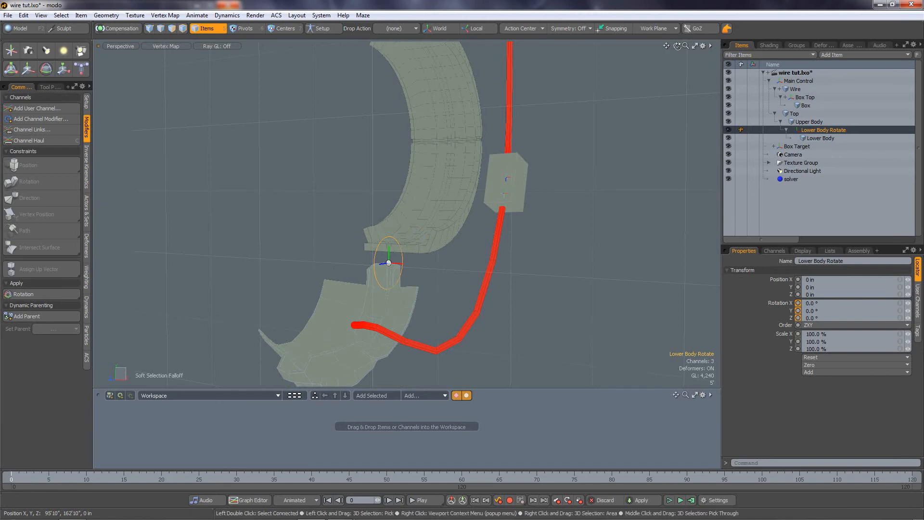
Examine the wire's lower end against the Lower Body while test-rotating Lower Body Rotate about X and returning it to 0°.
drag(677, 45, 726, 47)
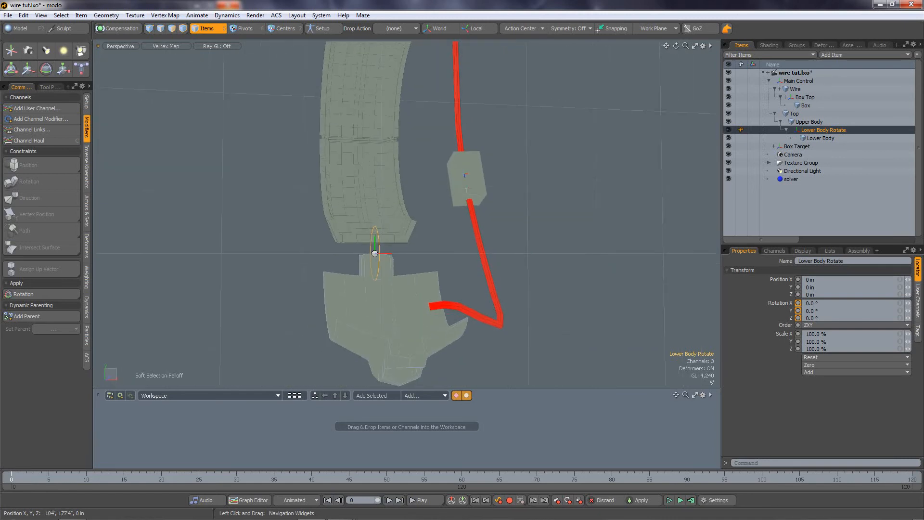
scroll(429, 306, up, 3)
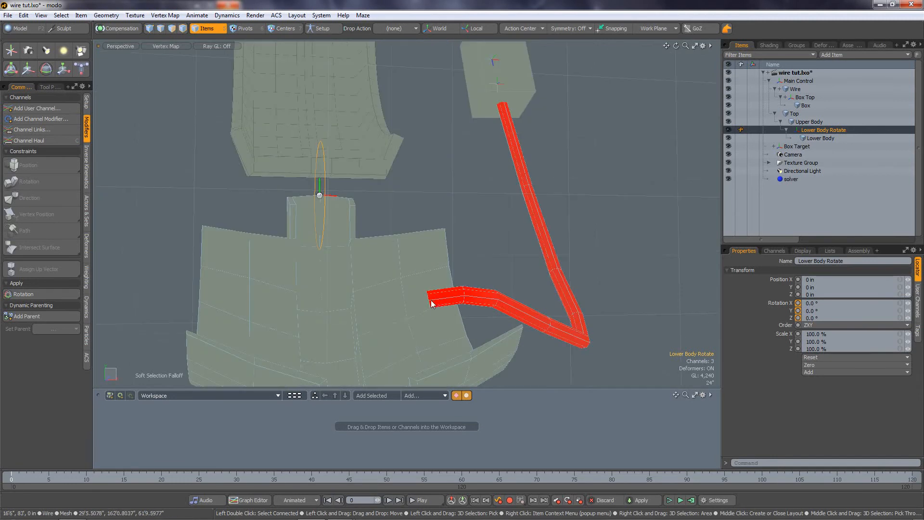
click(485, 297)
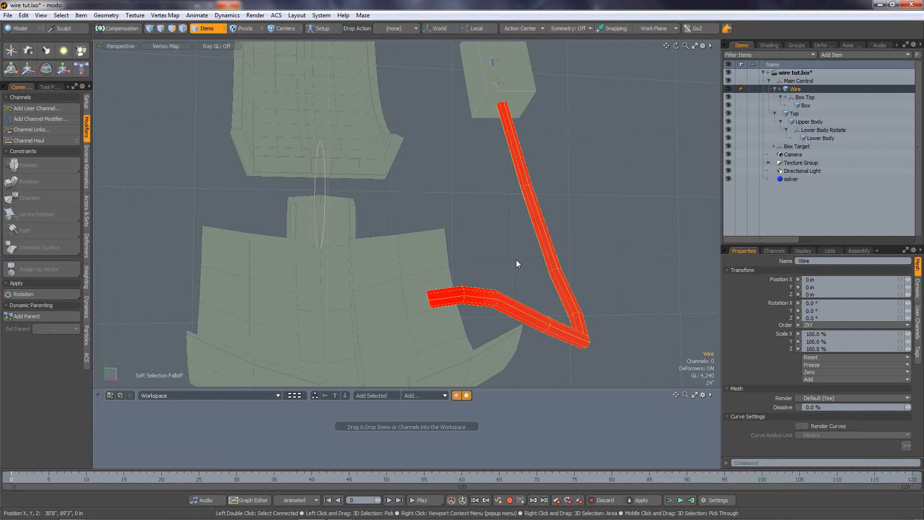
click(325, 183)
key(e)
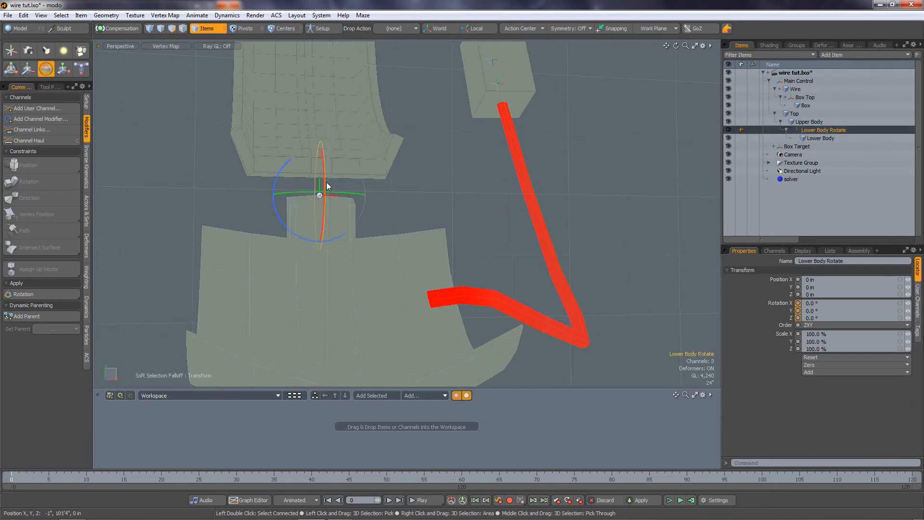
mouse_move(328, 188)
mouse_down()
mouse_move(323, 202)
mouse_move(323, 180)
mouse_move(323, 204)
mouse_move(323, 191)
mouse_up()
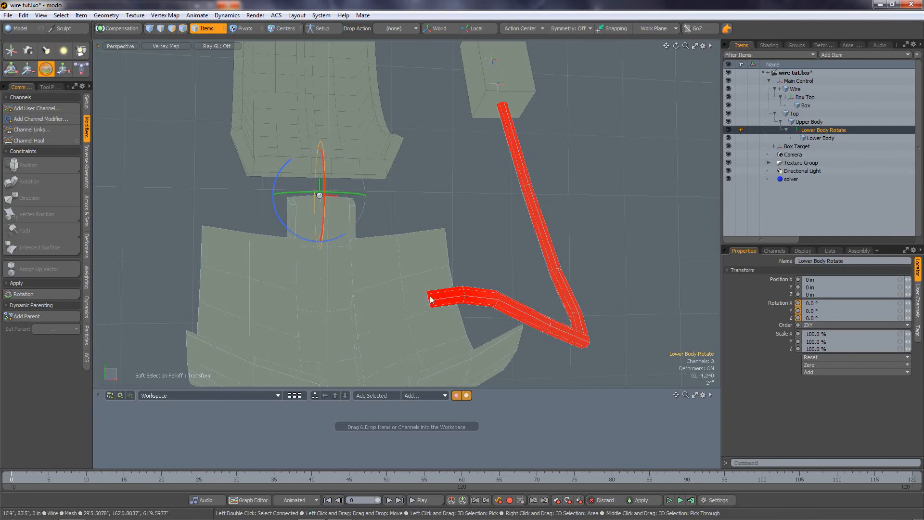
key(space)
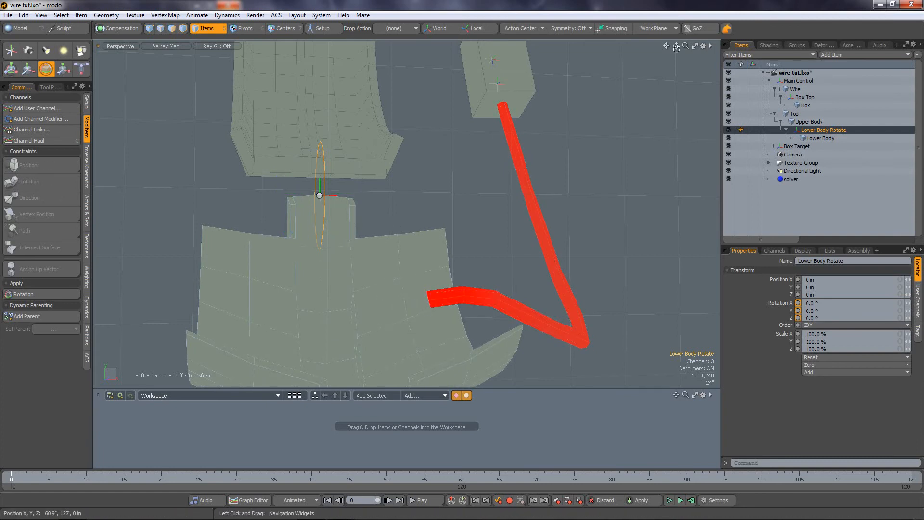
drag(675, 45, 448, 302)
scroll(371, 339, up, 5)
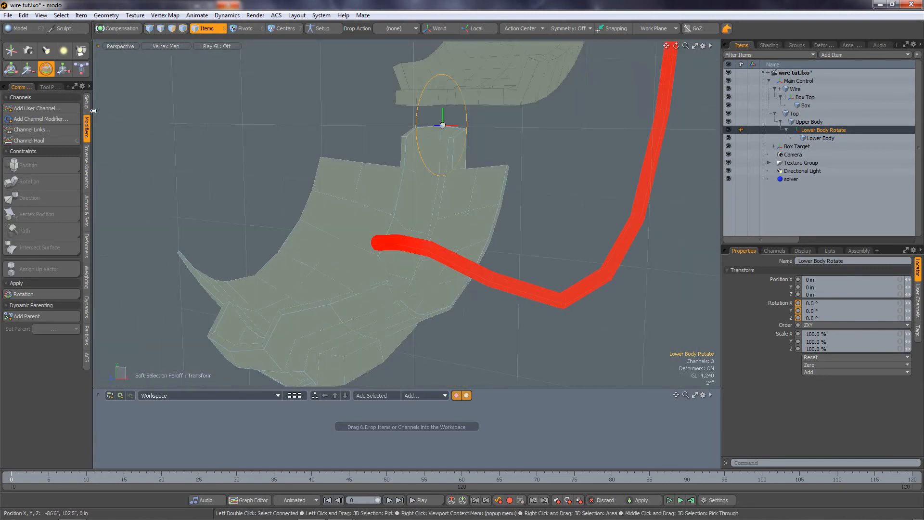
Add two locators to the scene and rename the first one Wire Bind.
double_click(11, 50)
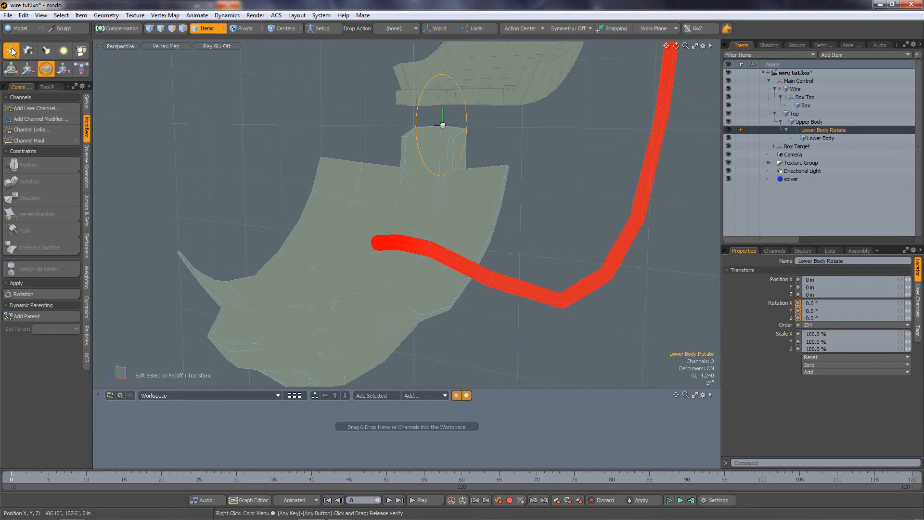
click(792, 179)
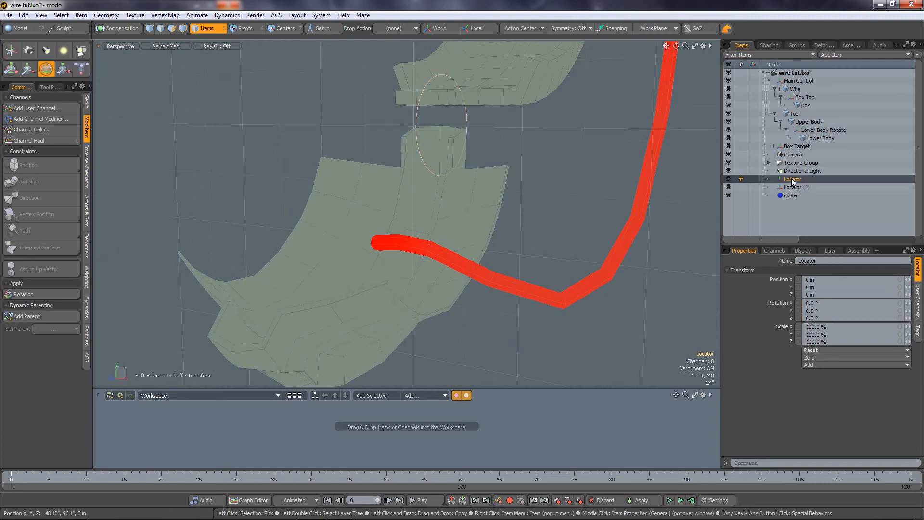
double_click(792, 180)
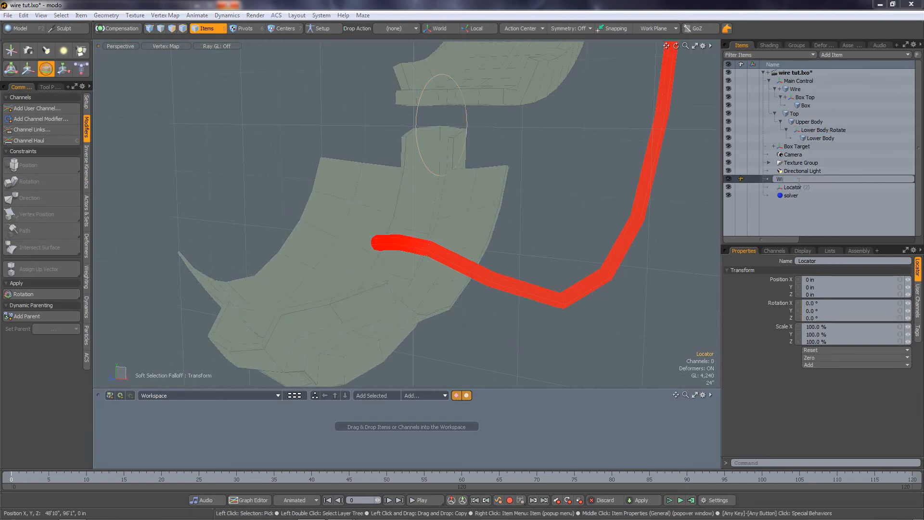
text(Wire Bind)
key(Return)
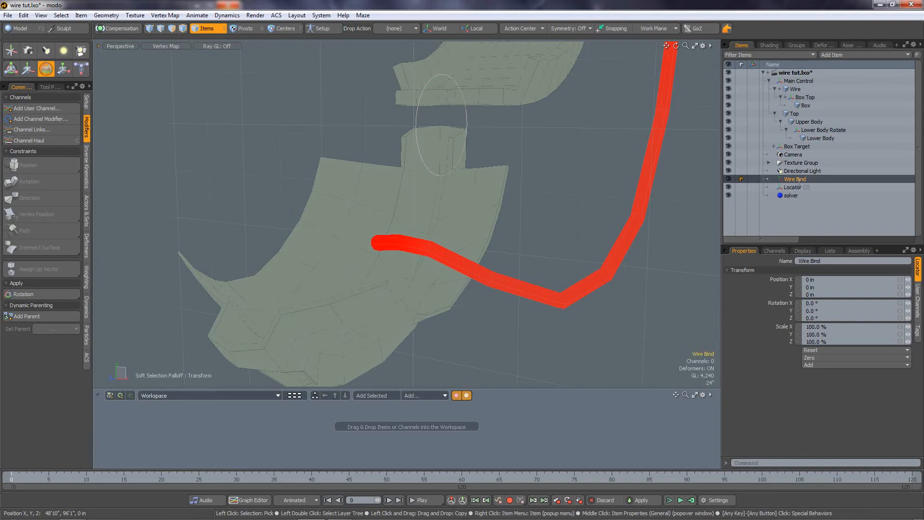
Rename the second new locator as Wire Connect.
click(791, 188)
double_click(794, 188)
text(Wore)
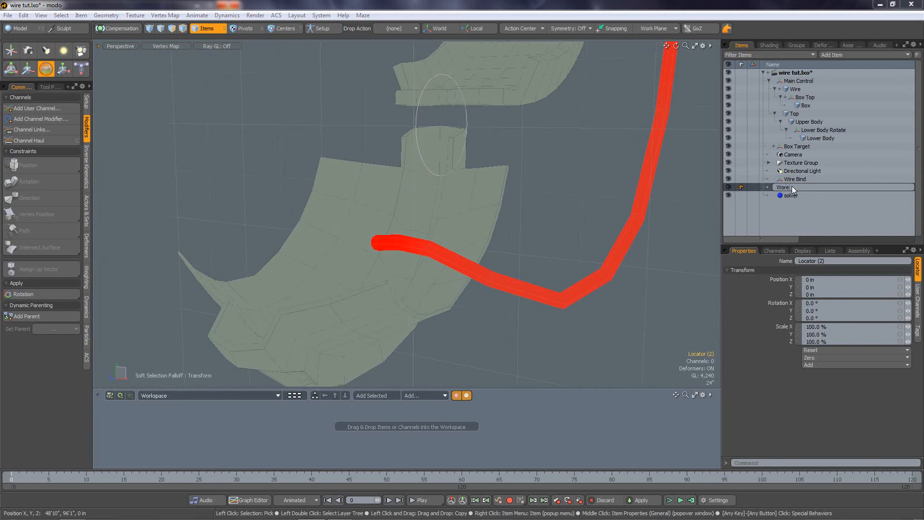
key(BackSpace)
key(BackSpace)
text(ire Connect)
key(Return)
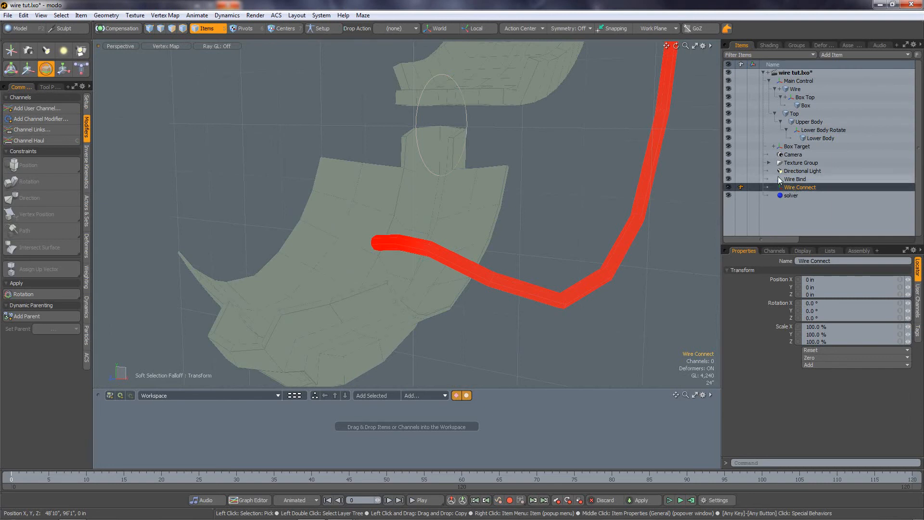
Select the end-cap polygon at the wire's lower end and align the work plane to it.
click(801, 177)
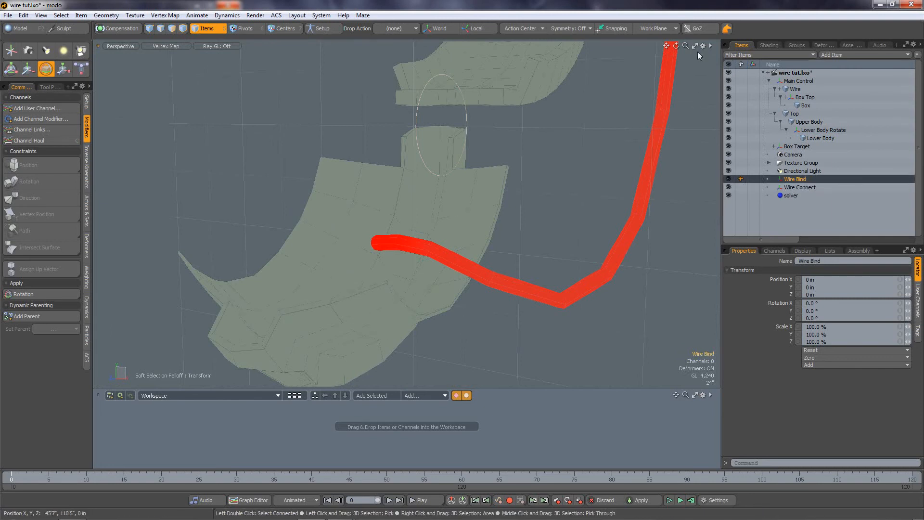
drag(676, 45, 651, 115)
scroll(536, 227, up, 5)
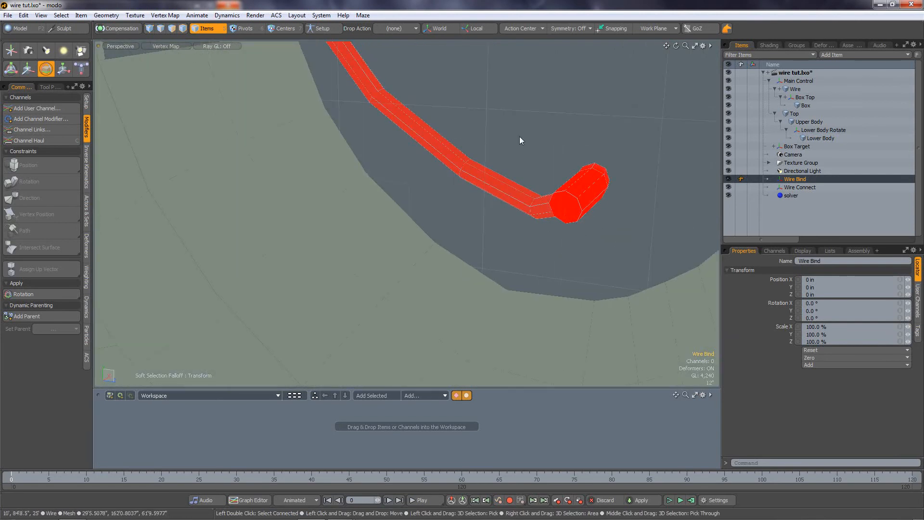
click(572, 200)
click(172, 27)
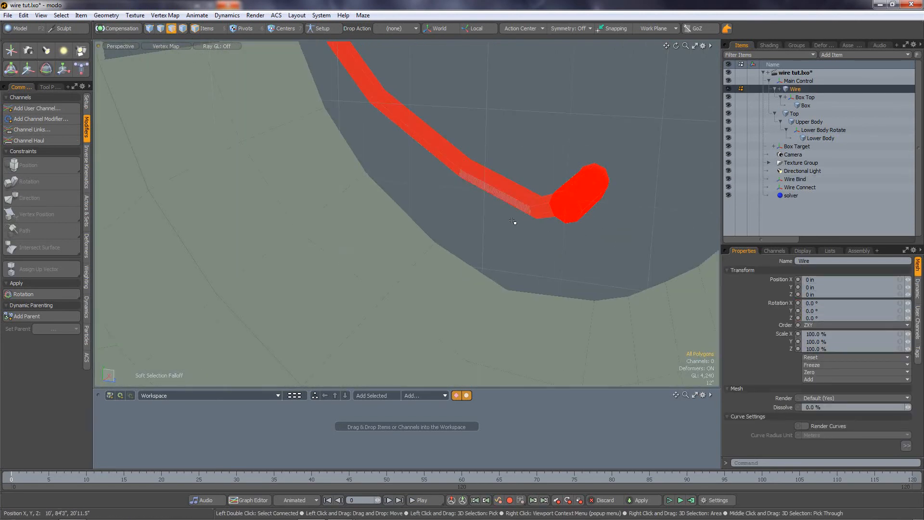
click(572, 202)
click(651, 30)
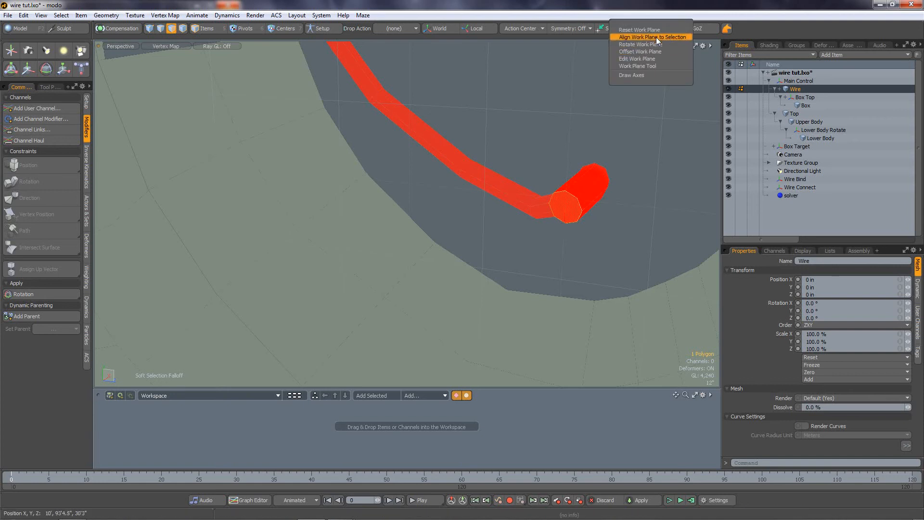
click(656, 37)
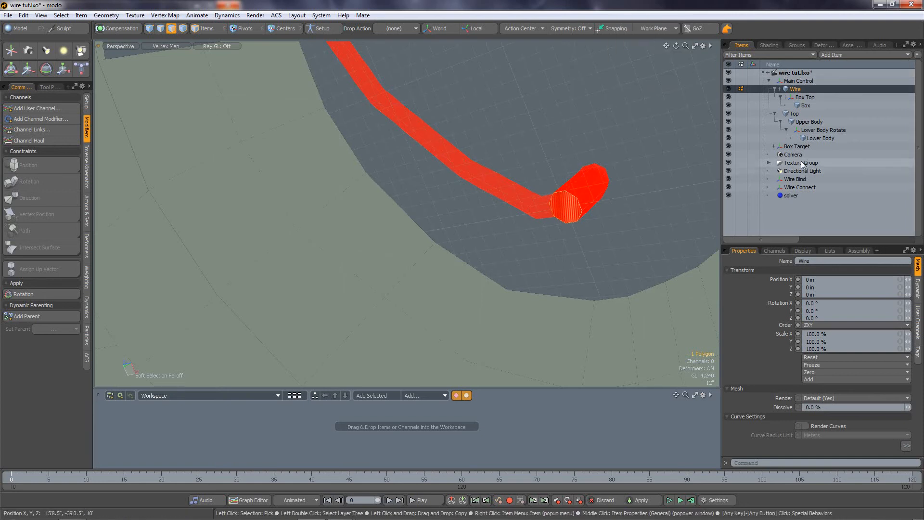
Set the Wire Bind locator to the work plane position, reset the work plane, and zero all of the locator's transforms.
click(800, 178)
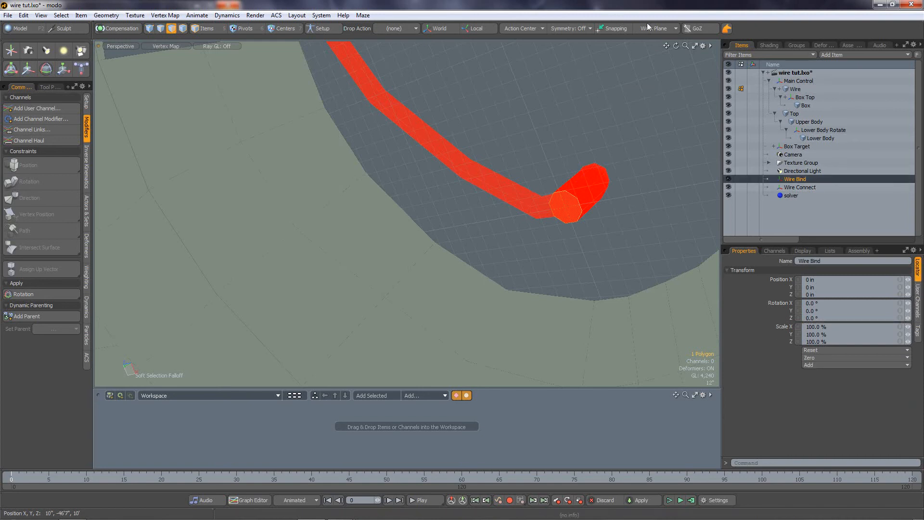
click(86, 102)
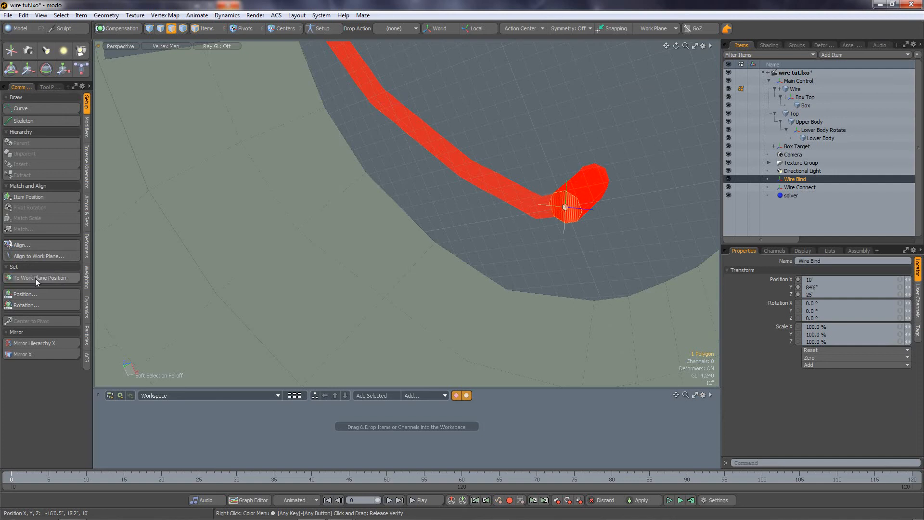
click(652, 30)
click(654, 36)
click(815, 357)
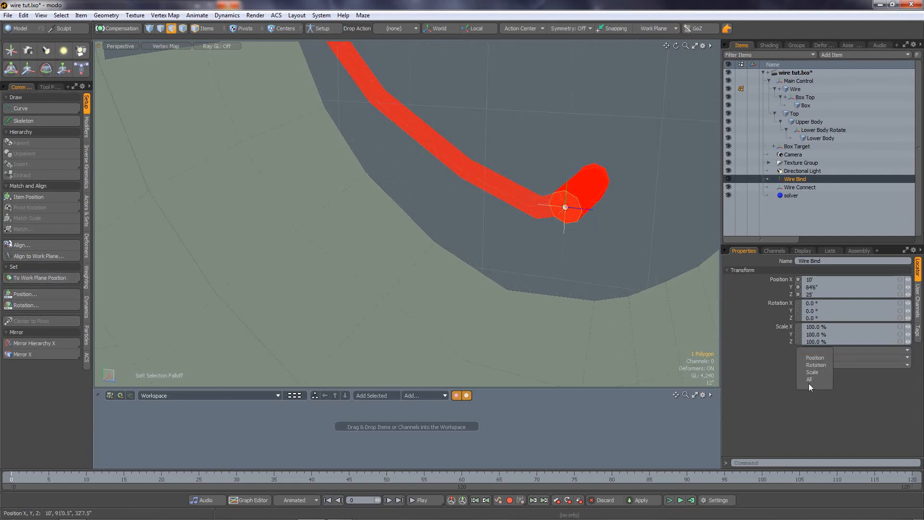
click(810, 377)
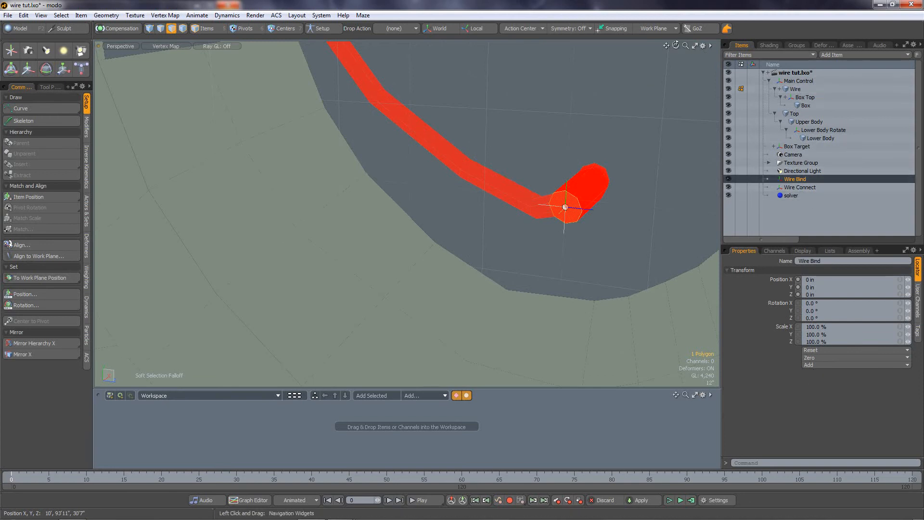
Bind the Wire mesh to the Wire Bind locator in Setup mode with the Rigid bind type.
drag(676, 46, 650, 47)
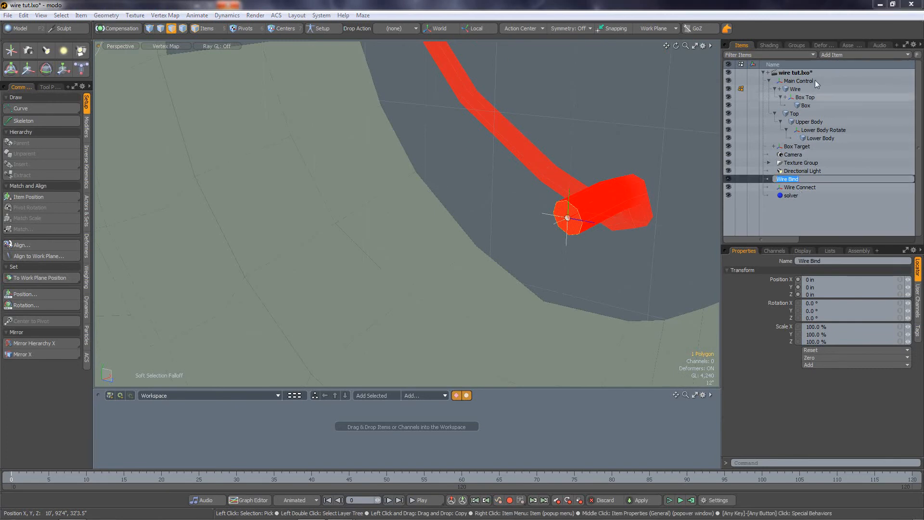
ctrl+click(801, 86)
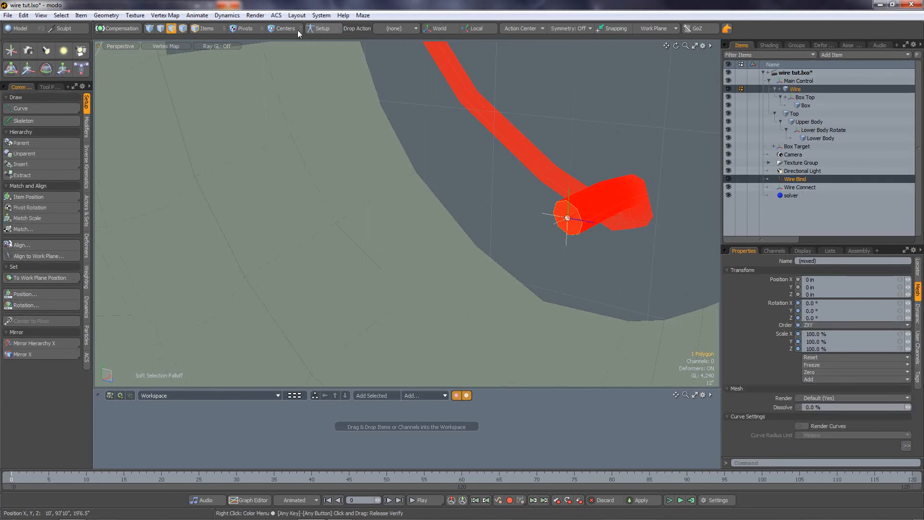
click(324, 28)
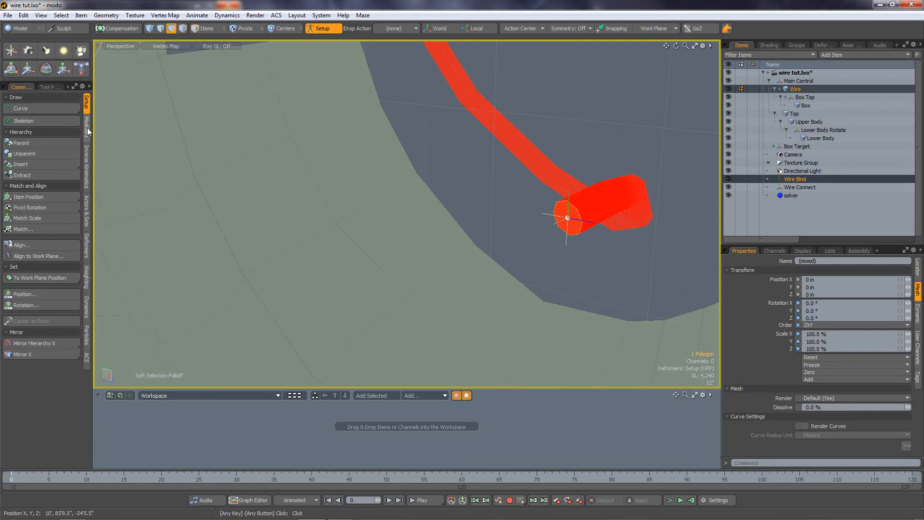
click(87, 250)
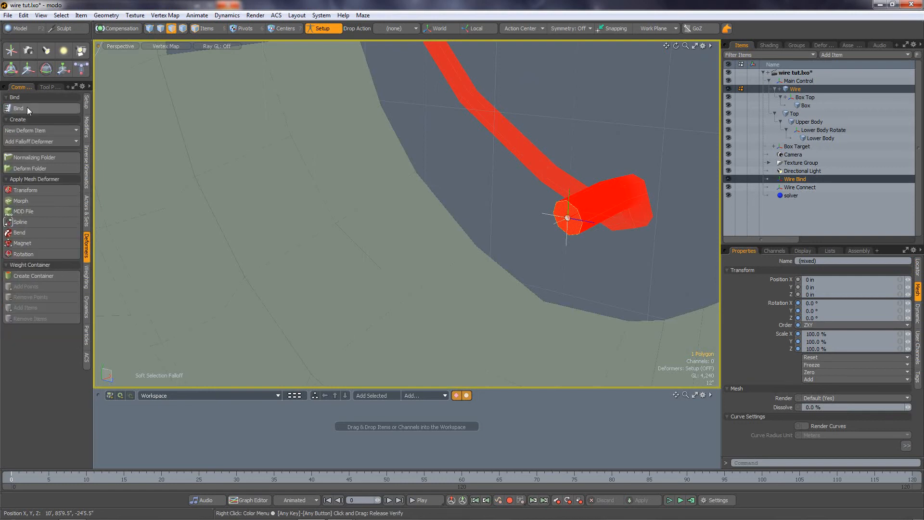
click(27, 107)
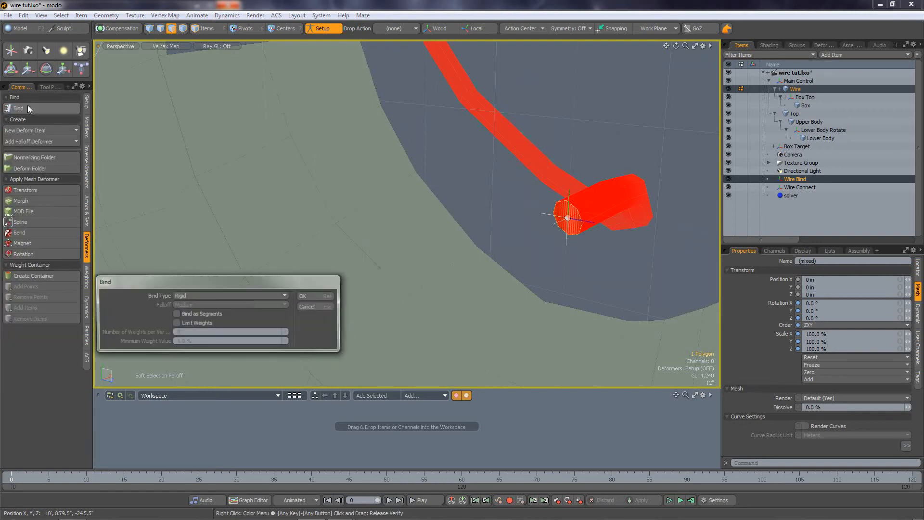
click(180, 296)
click(187, 294)
click(186, 293)
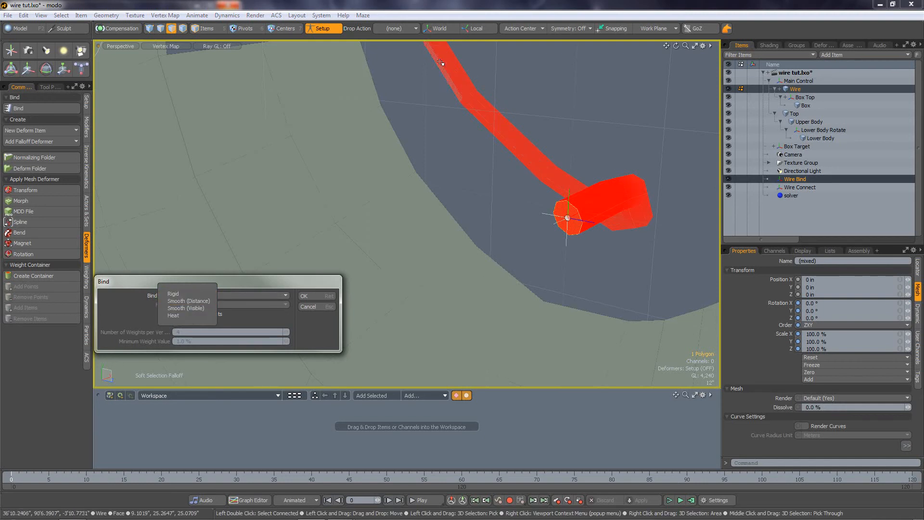
click(177, 294)
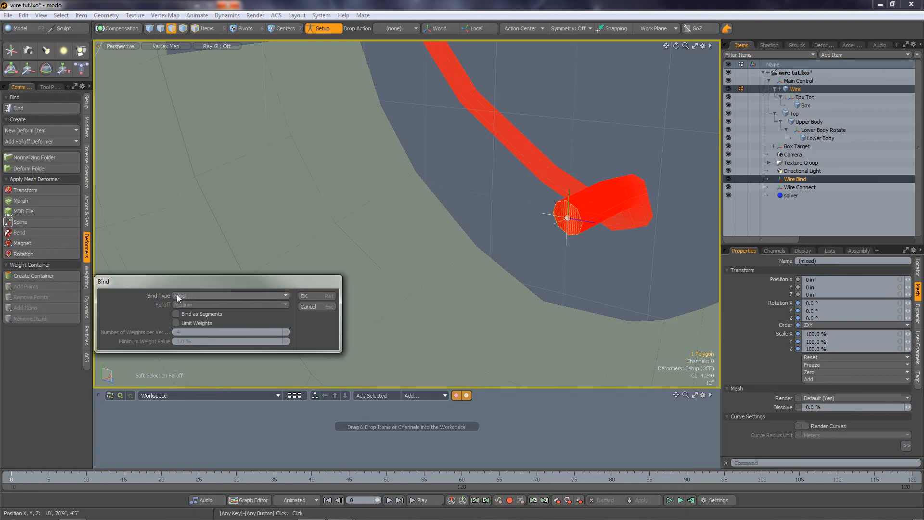
click(310, 296)
Select the Wire Bind weight map and leave Setup mode.
drag(676, 45, 746, 116)
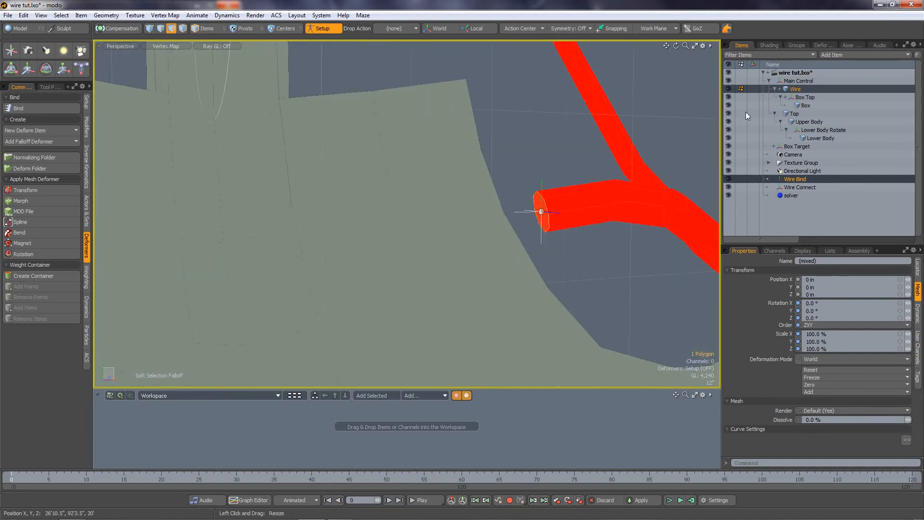
click(829, 251)
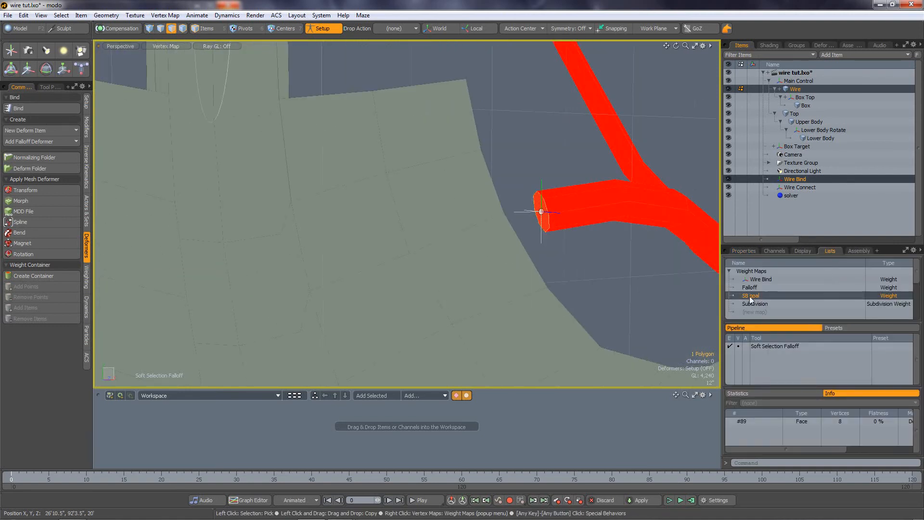
click(769, 278)
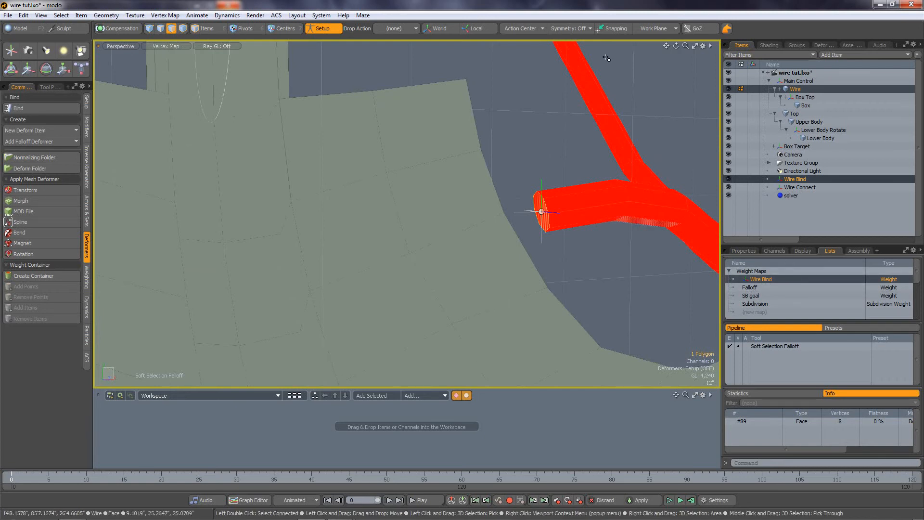
scroll(594, 178, down, 5)
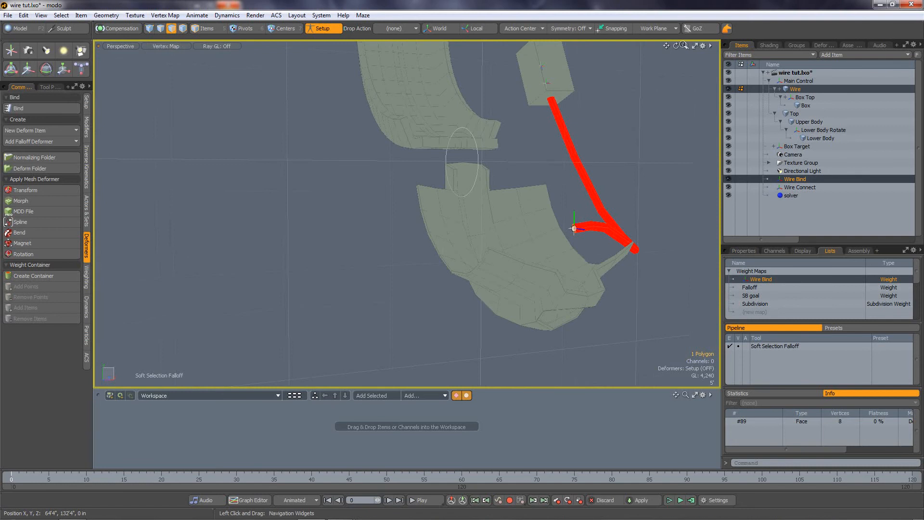
drag(666, 47, 529, 108)
click(323, 29)
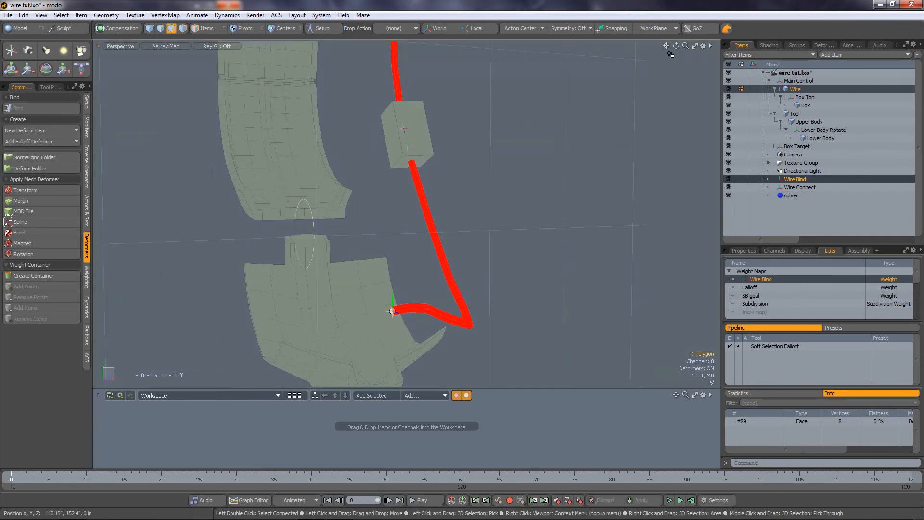
Try moving Wire Bind upward along Y with the Move tool while still in polygon mode, and undo it.
drag(676, 46, 636, 103)
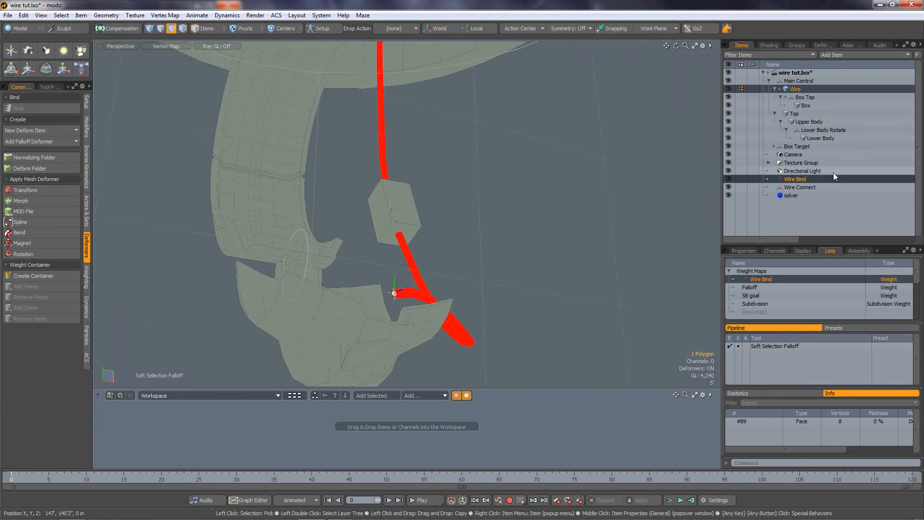
click(805, 181)
key(w)
mouse_move(396, 266)
mouse_down()
mouse_move(398, 234)
mouse_move(398, 279)
mouse_move(399, 259)
mouse_up()
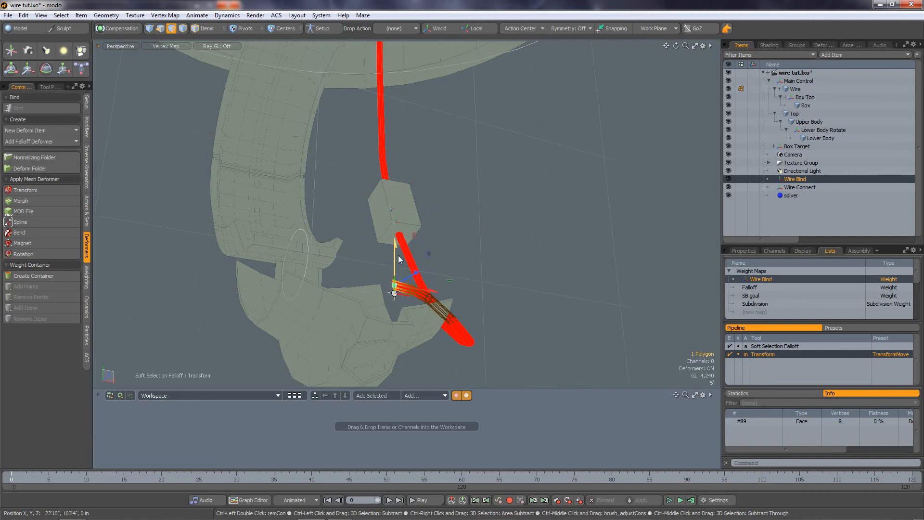
key(space)
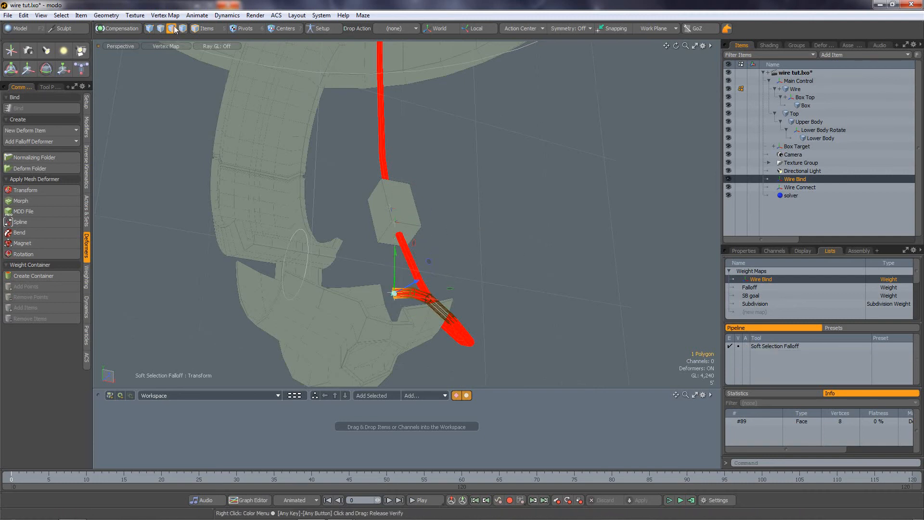
Switch to item mode, test-move the Wire Bind locator along Y to check the bind, and return it to its place.
key(5)
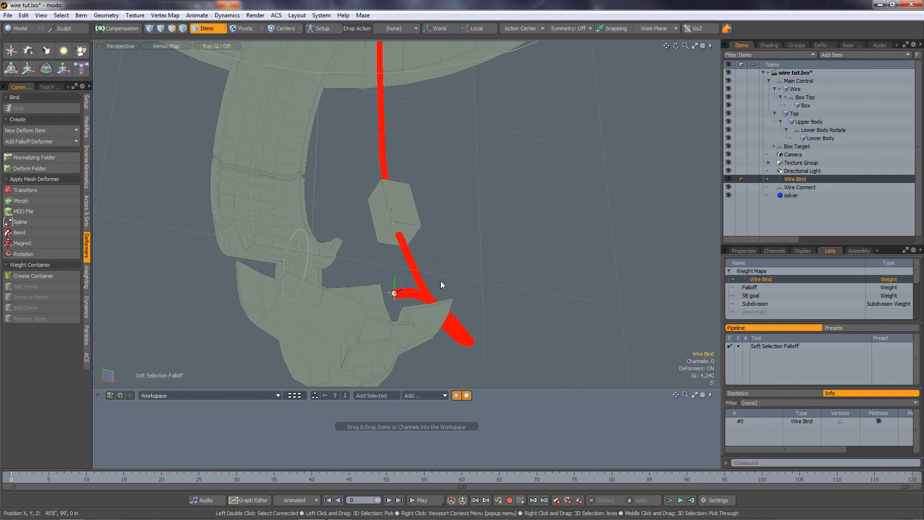
key(w)
drag(397, 264, 394, 294)
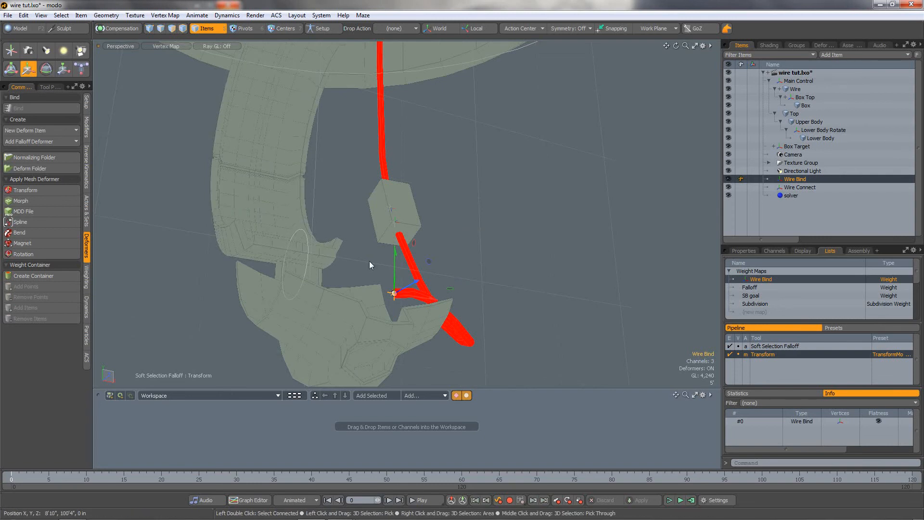
Reduce the Wire Bind weights of the entire Wire mesh to zero with Adjust Weights.
click(787, 89)
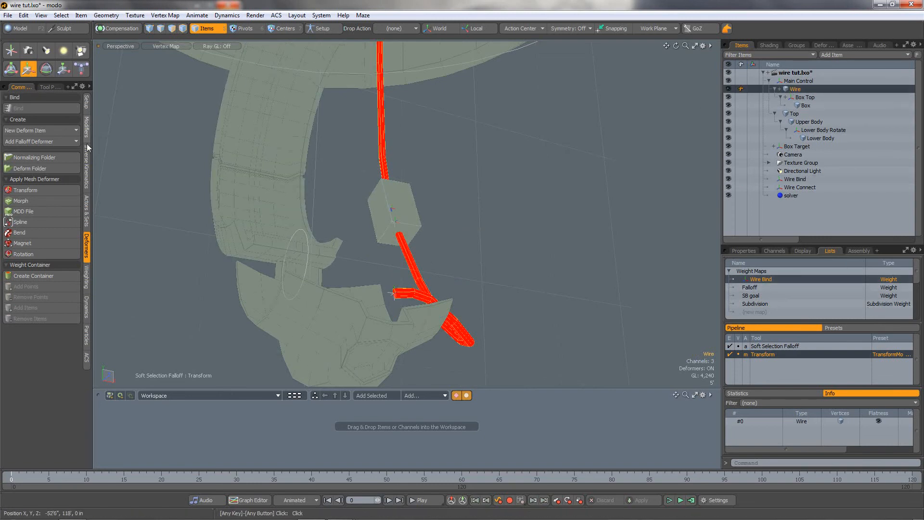
click(90, 284)
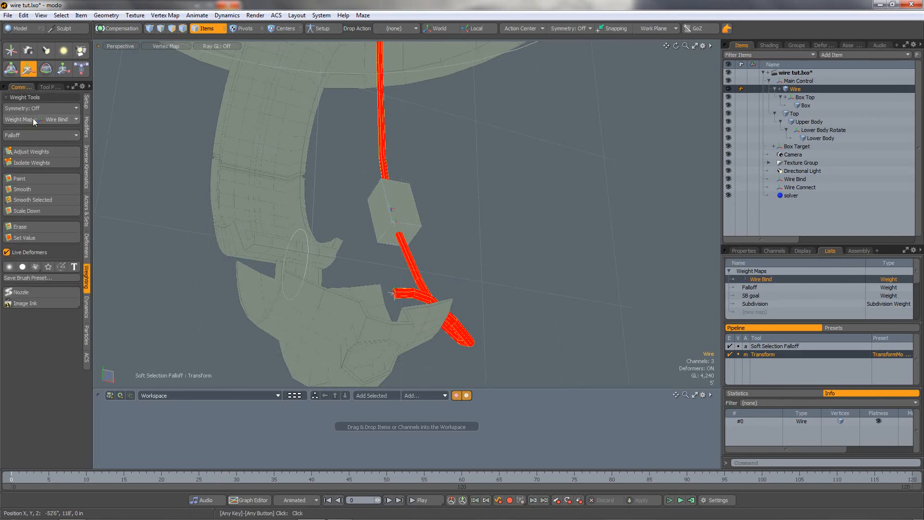
click(63, 151)
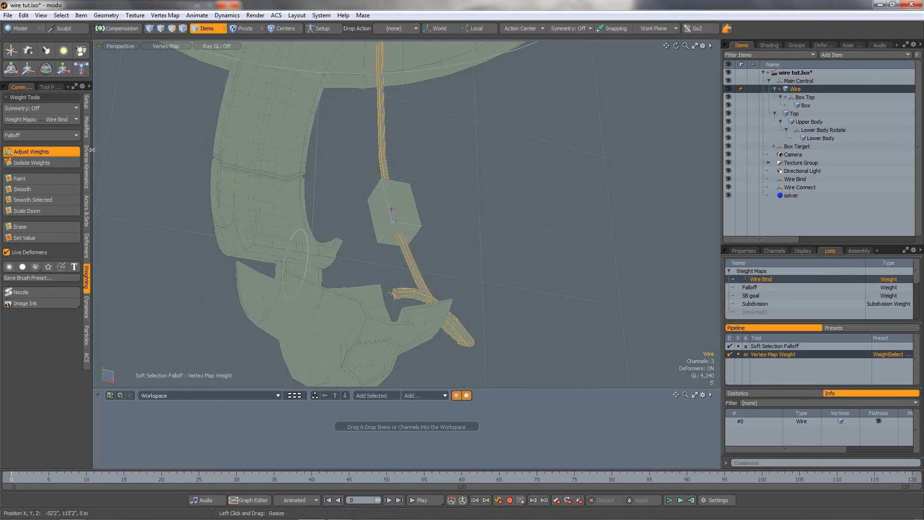
click(45, 149)
scroll(388, 300, up, 5)
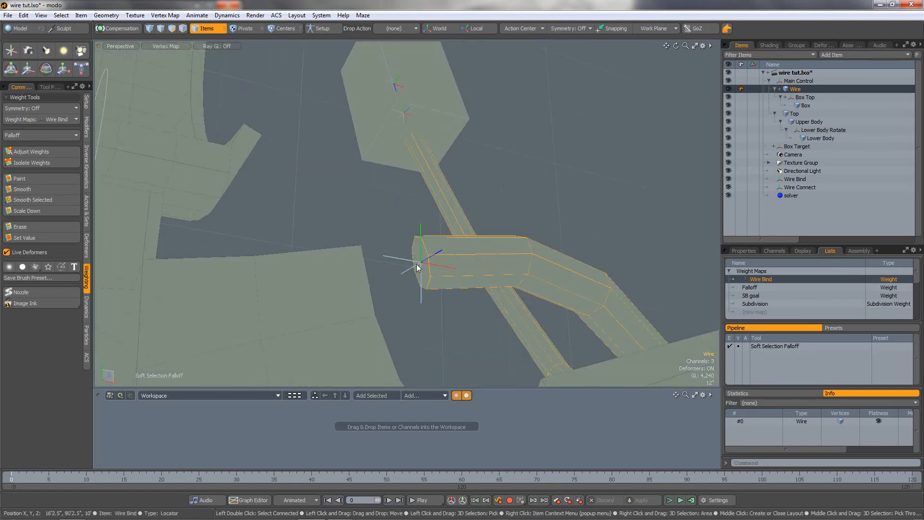
Select the polygon capping the wire's loose lower end and raise its Wire Bind weight using Adjust Weights with Soft Selection falloff.
key(3)
click(425, 261)
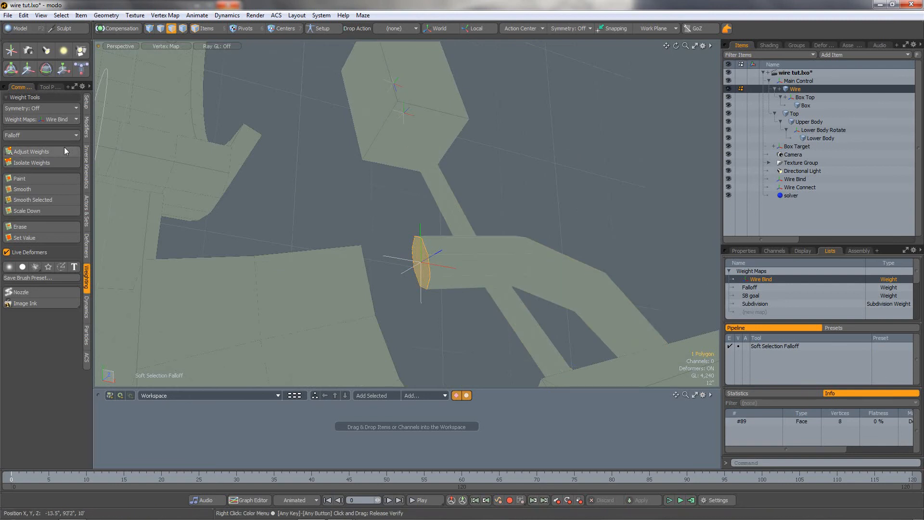
click(33, 133)
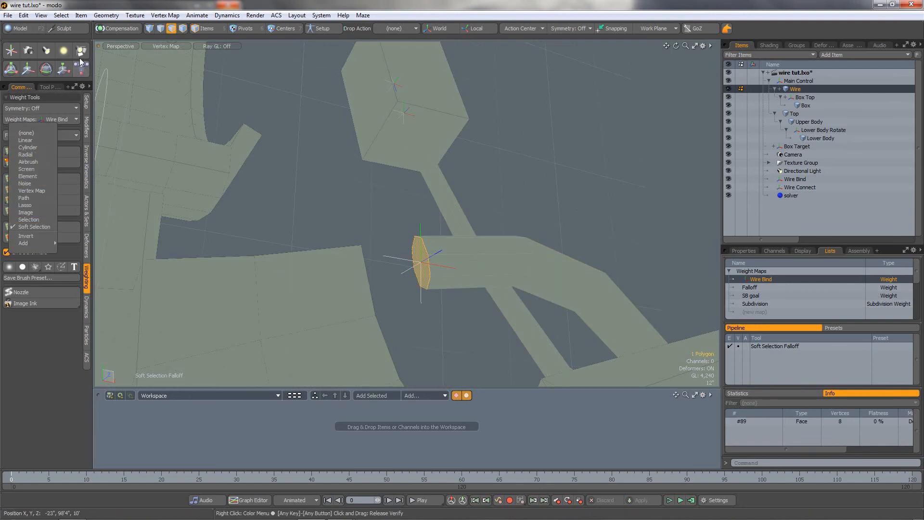
click(28, 328)
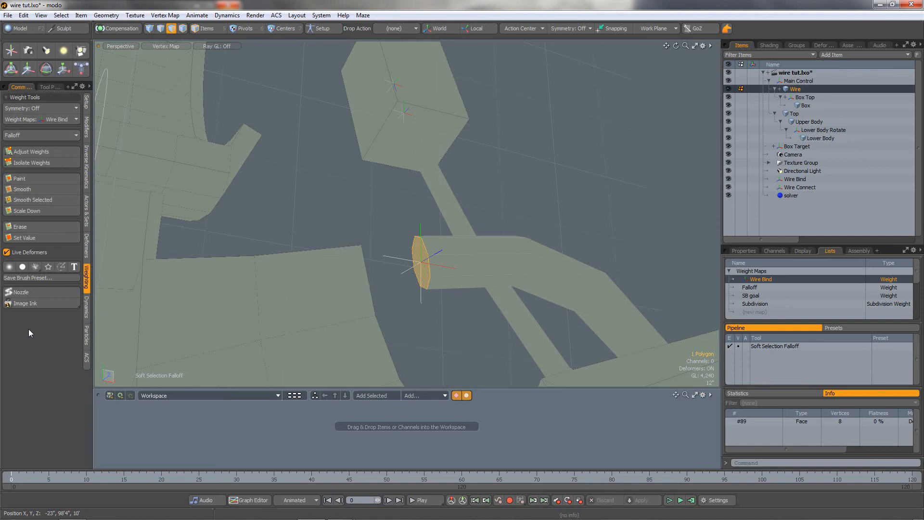
click(43, 150)
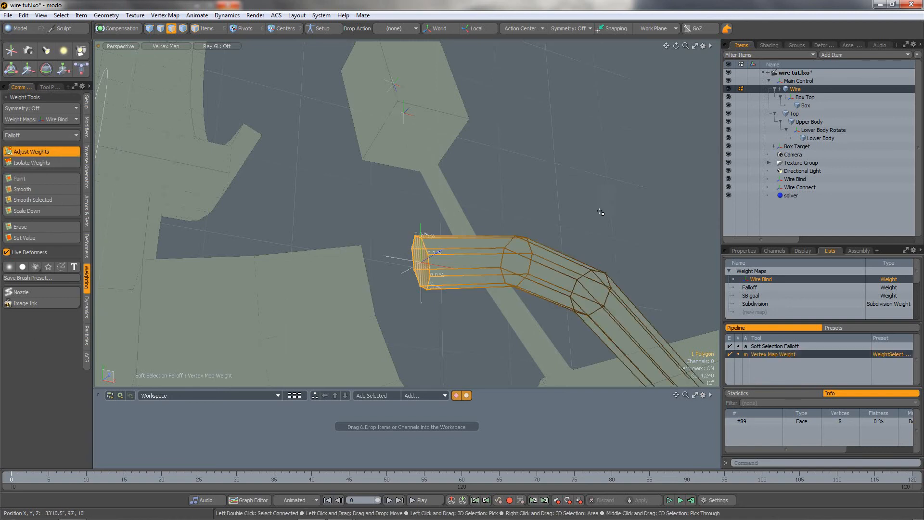
scroll(601, 212, down, 5)
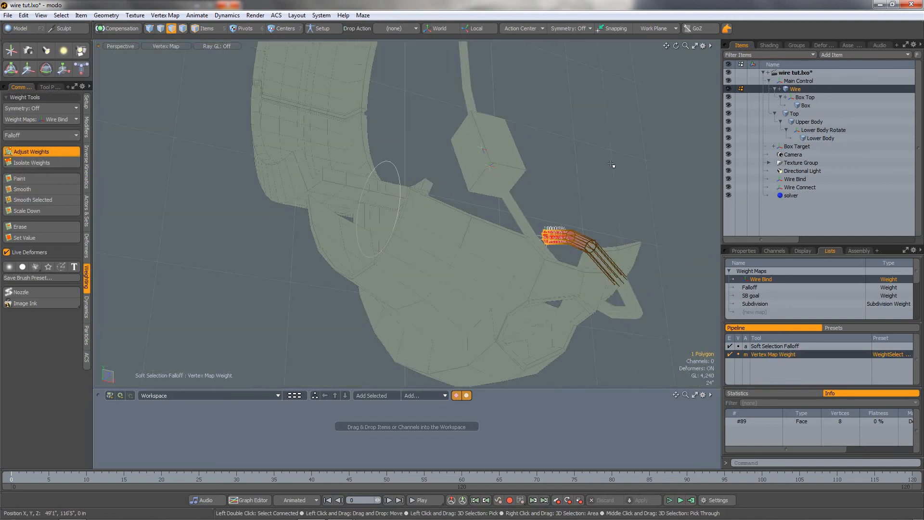
click(40, 152)
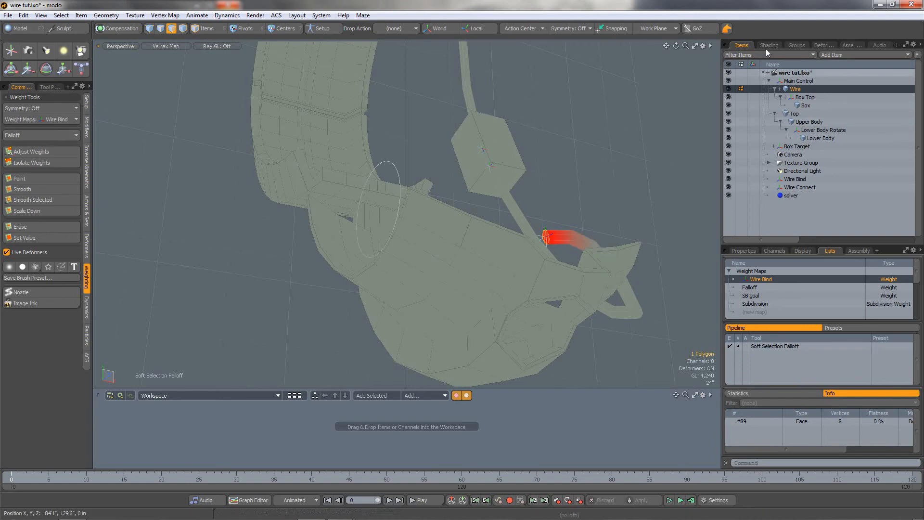
Test-move the Wire Bind locator down along Y with the dynamics simulation running, undo the move and stop the simulation.
mouse_move(677, 46)
mouse_down()
mouse_move(679, 72)
mouse_move(677, 46)
mouse_up()
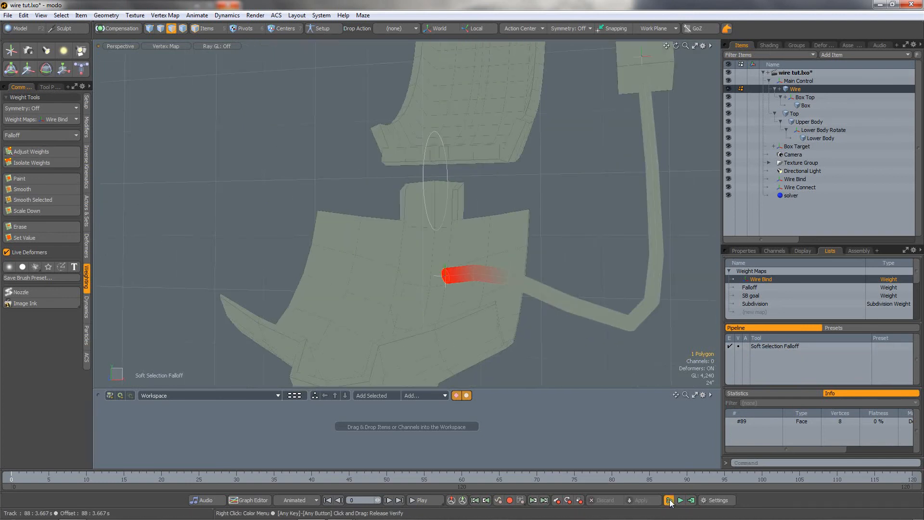
click(795, 179)
click(205, 28)
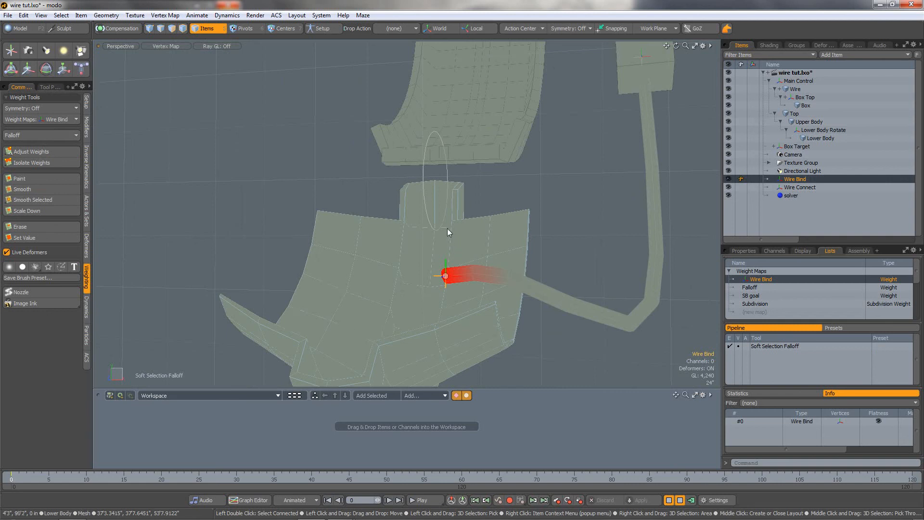
key(w)
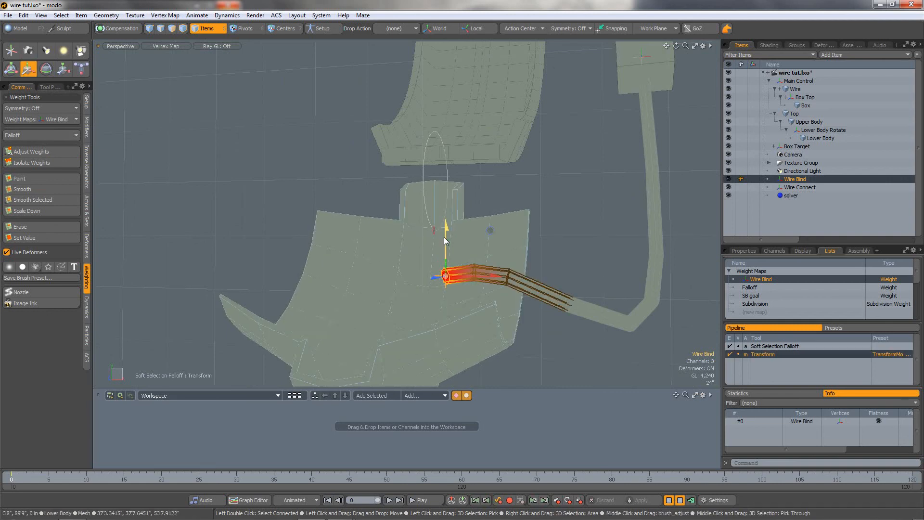
mouse_move(445, 276)
mouse_down()
mouse_move(444, 165)
mouse_move(443, 293)
mouse_move(443, 192)
mouse_move(445, 285)
mouse_up()
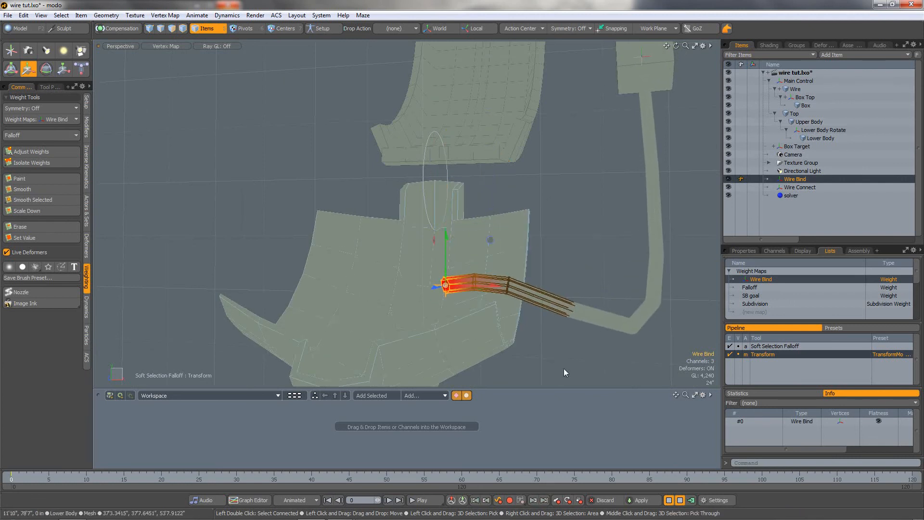
key(ctrl+z)
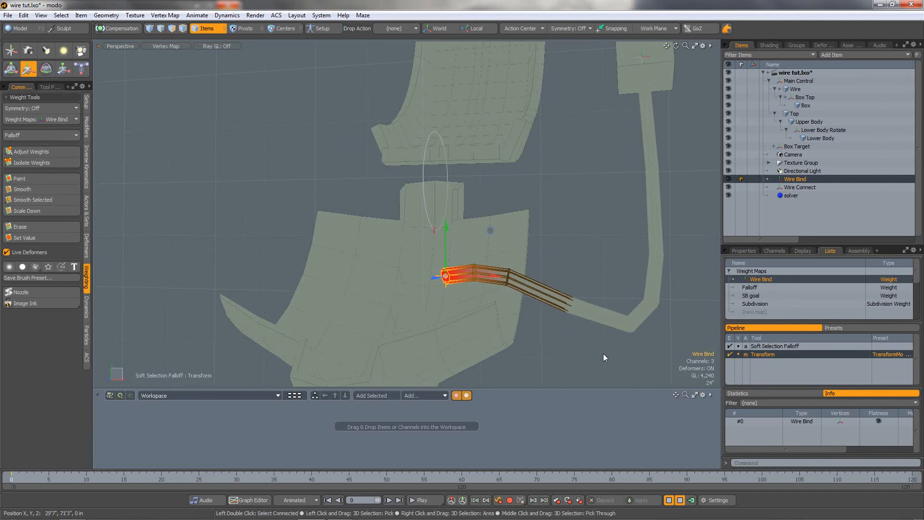
click(669, 500)
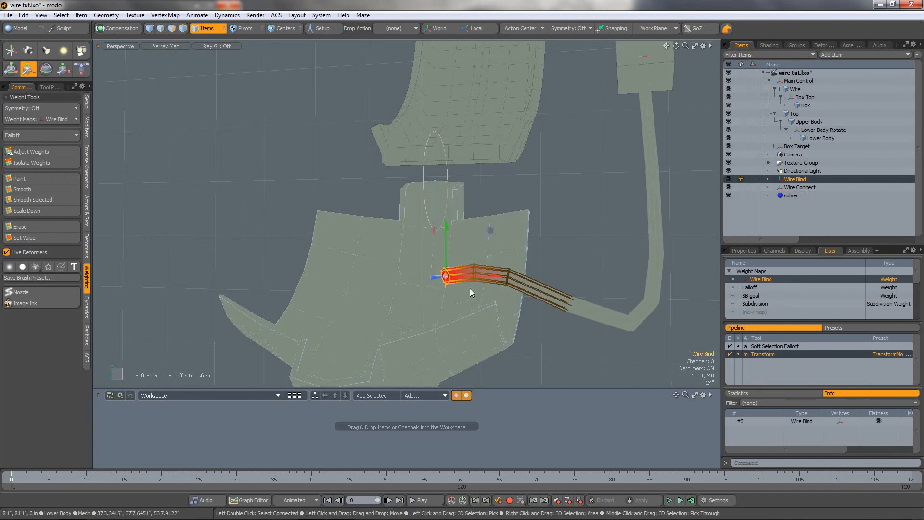
Test-rotate the Lower Body Rotate locator slightly, undo the rotation and drop the tool.
scroll(470, 294, down, 5)
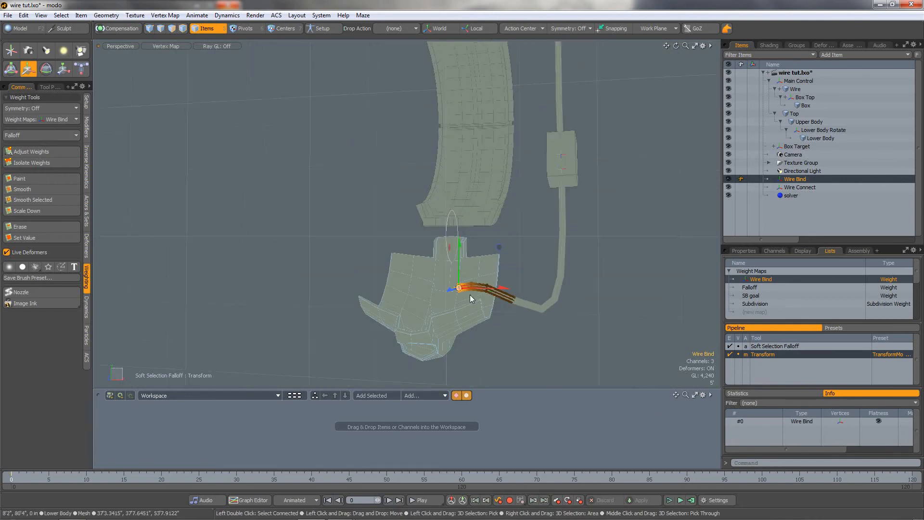
click(445, 230)
key(e)
drag(443, 230, 444, 232)
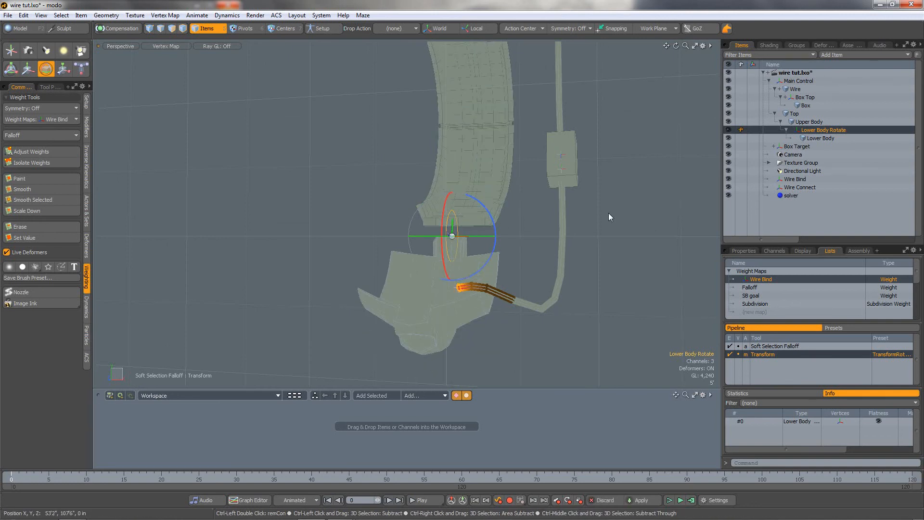
key(ctrl+z)
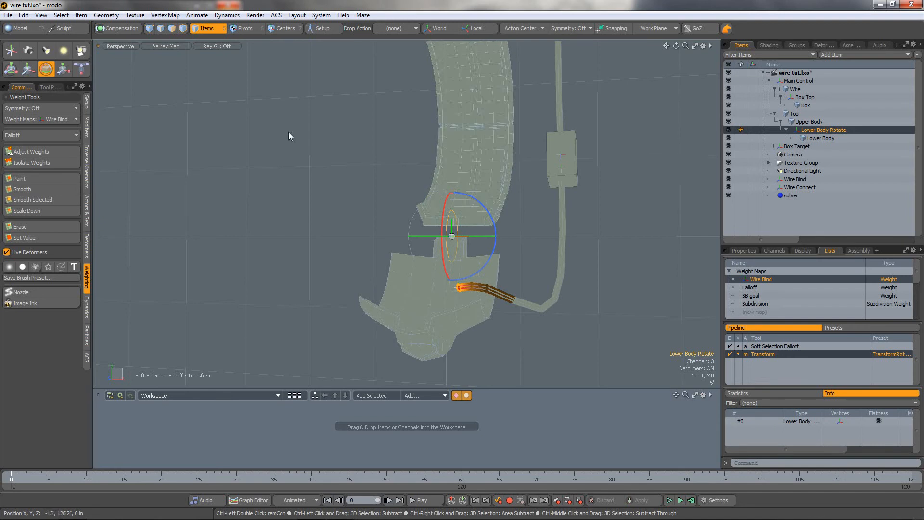
click(225, 29)
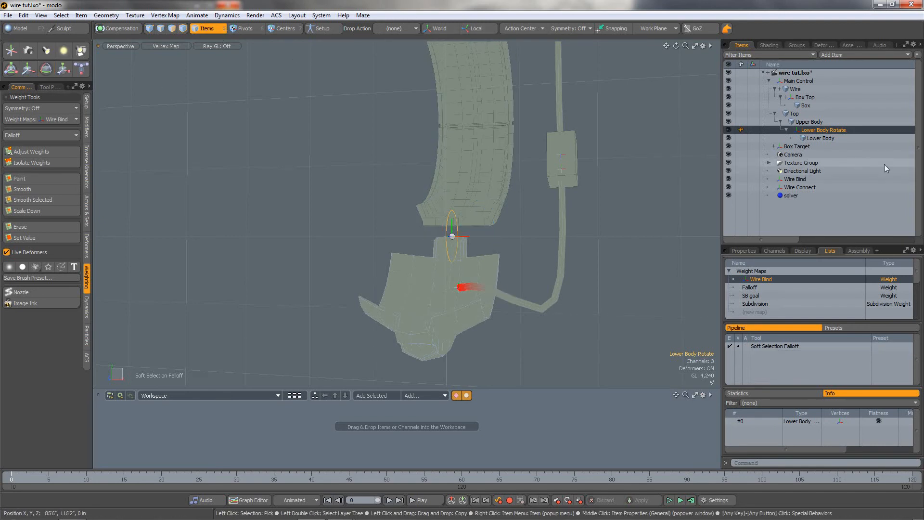
Parent the Wire Bind locator under Main Control in Setup mode, zero all its transforms and leave Setup mode.
click(807, 179)
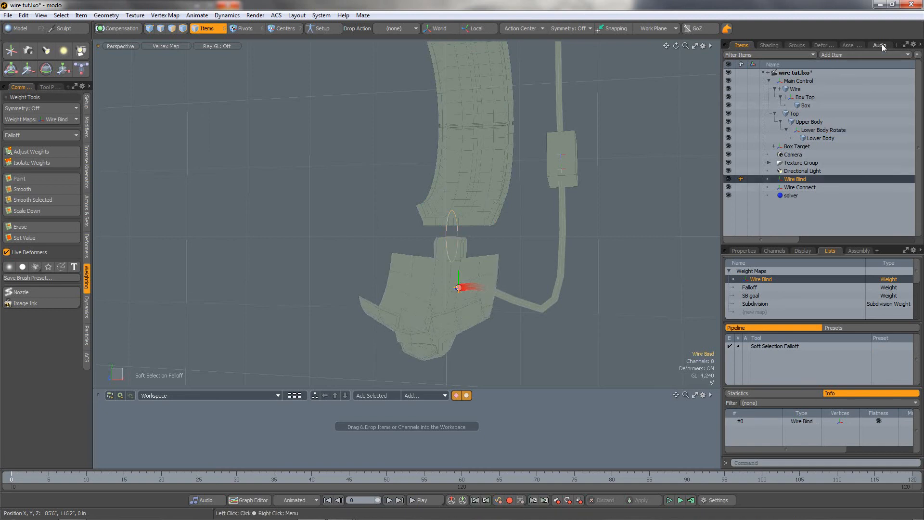
click(745, 250)
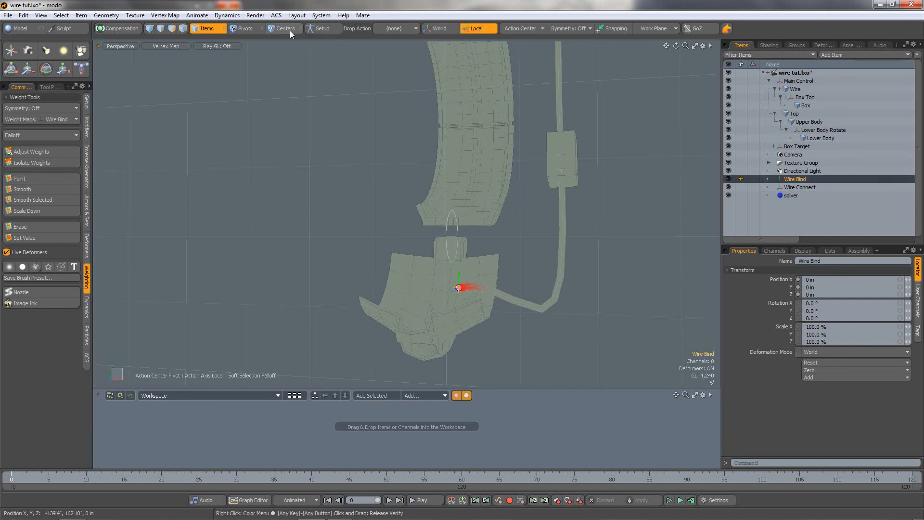
click(319, 27)
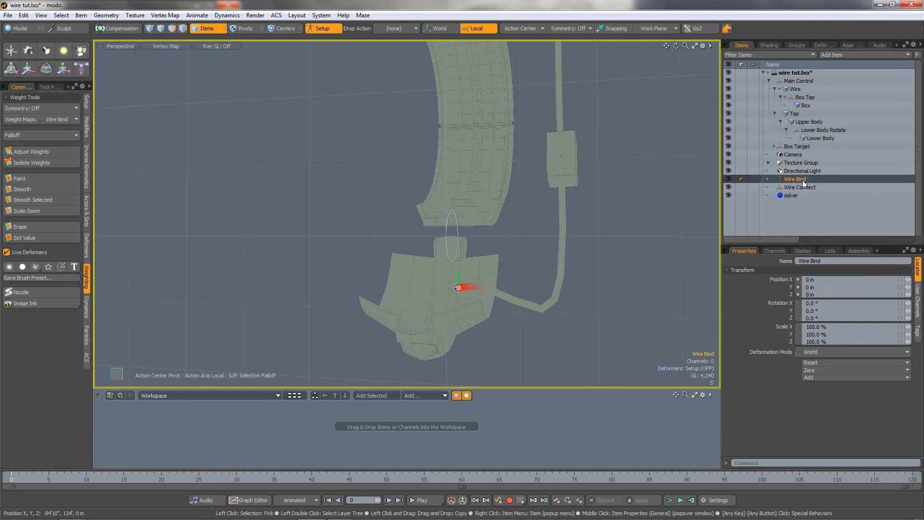
drag(801, 180, 802, 86)
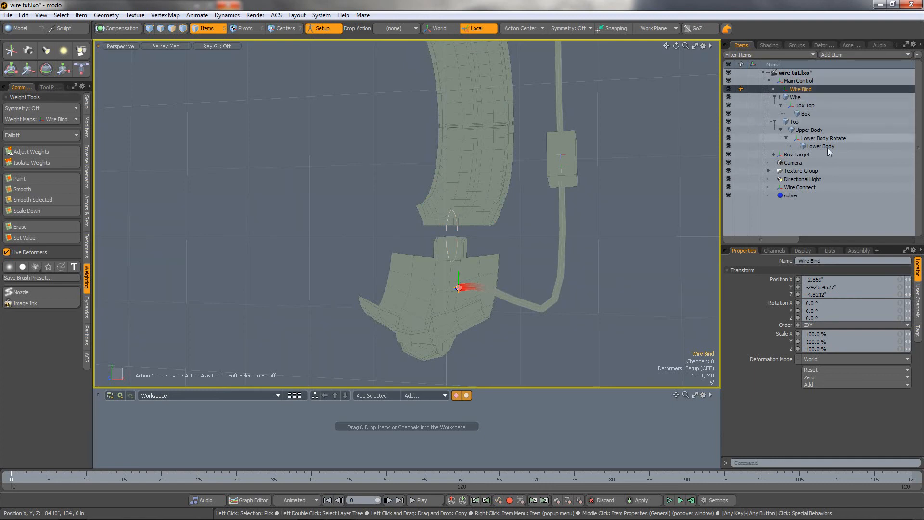
click(805, 399)
click(333, 25)
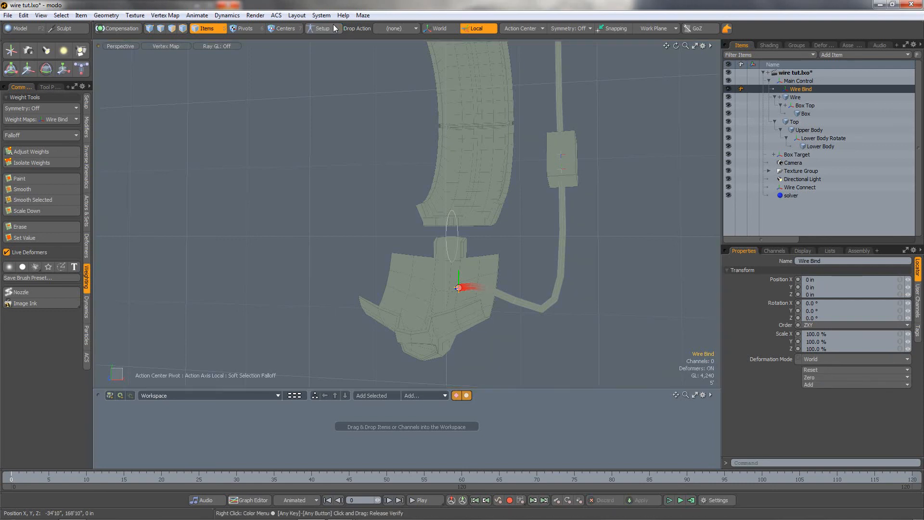
Match the Wire Connect locator's item position to Wire Bind and zero all transforms of both locators.
click(800, 188)
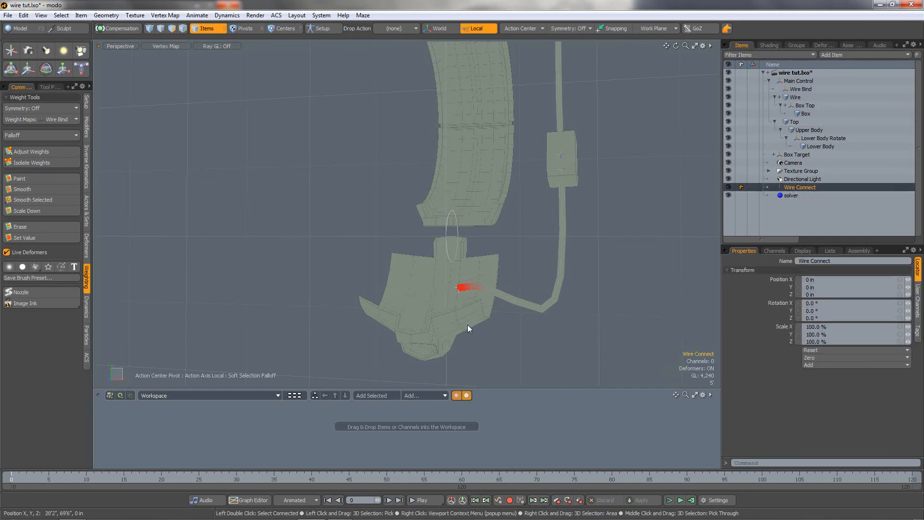
scroll(484, 296, up, 3)
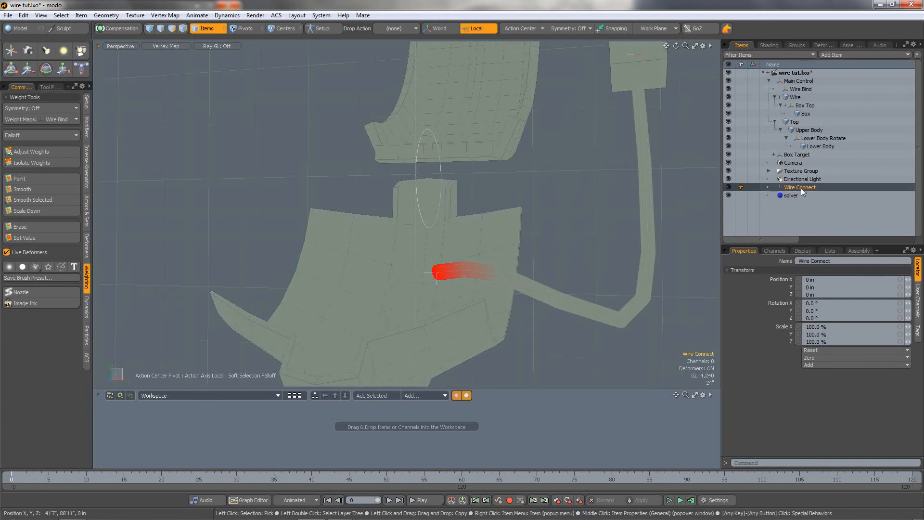
ctrl+click(808, 88)
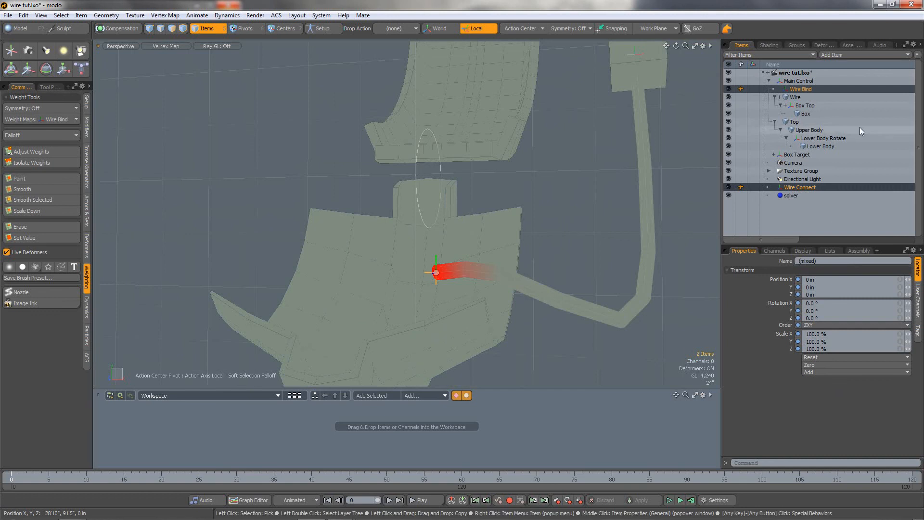
click(88, 129)
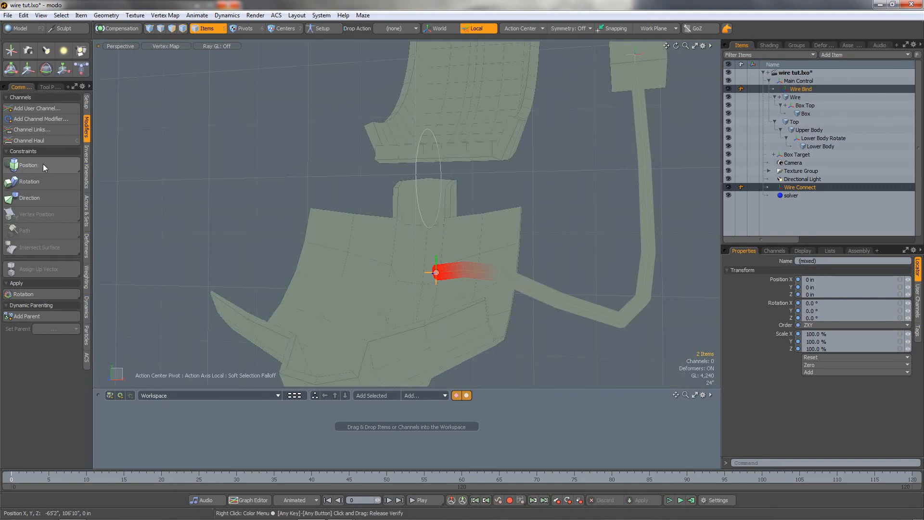
click(87, 101)
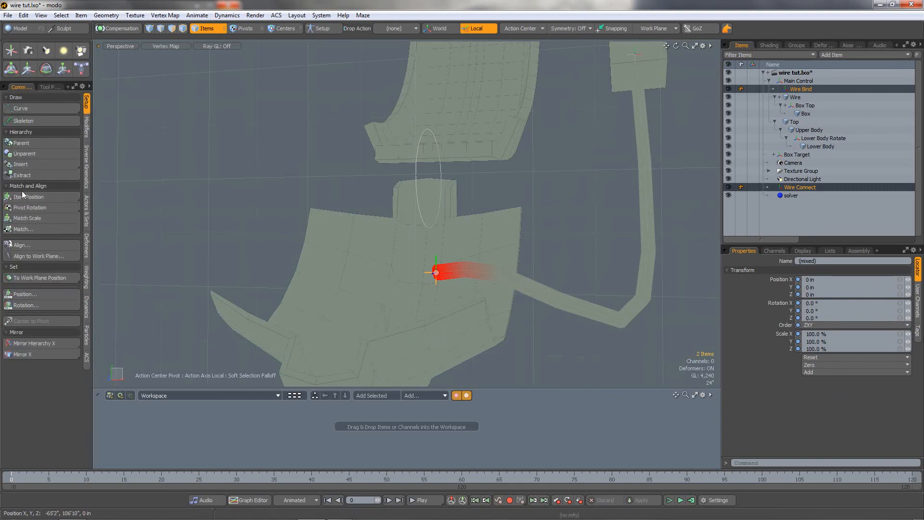
click(38, 195)
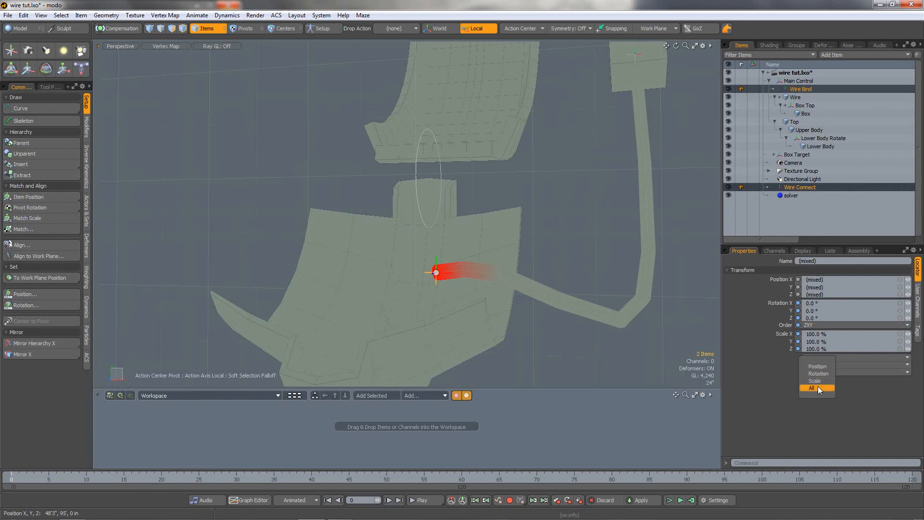
click(818, 388)
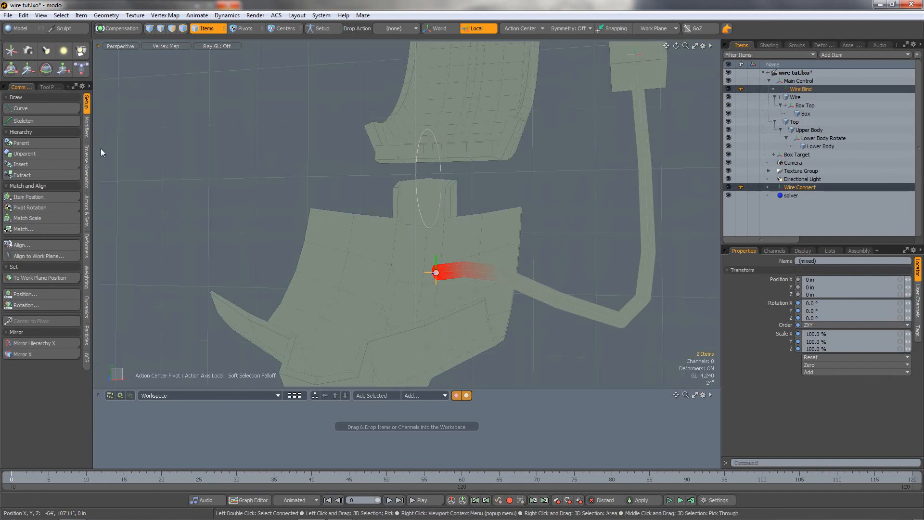
Parent the Wire Connect locator under Lower Body Rotate and zero all its transforms.
click(808, 187)
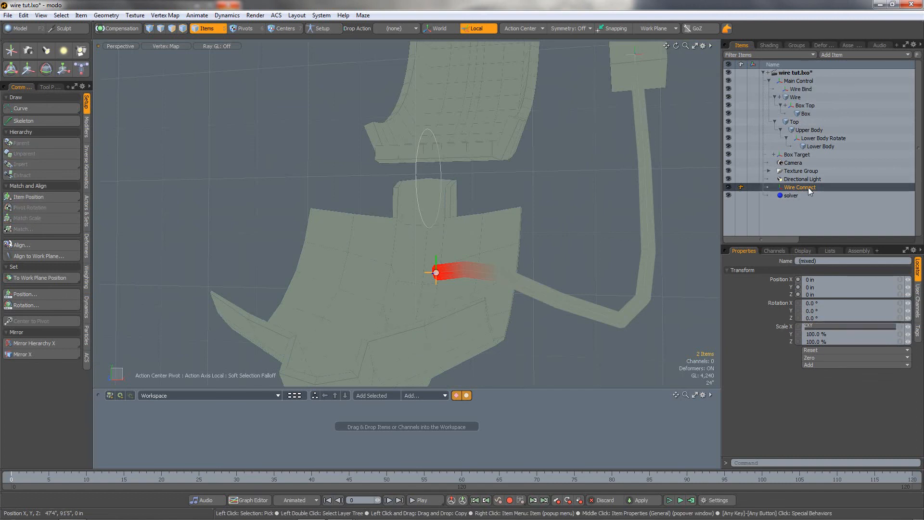
drag(798, 187, 810, 143)
click(818, 364)
click(816, 385)
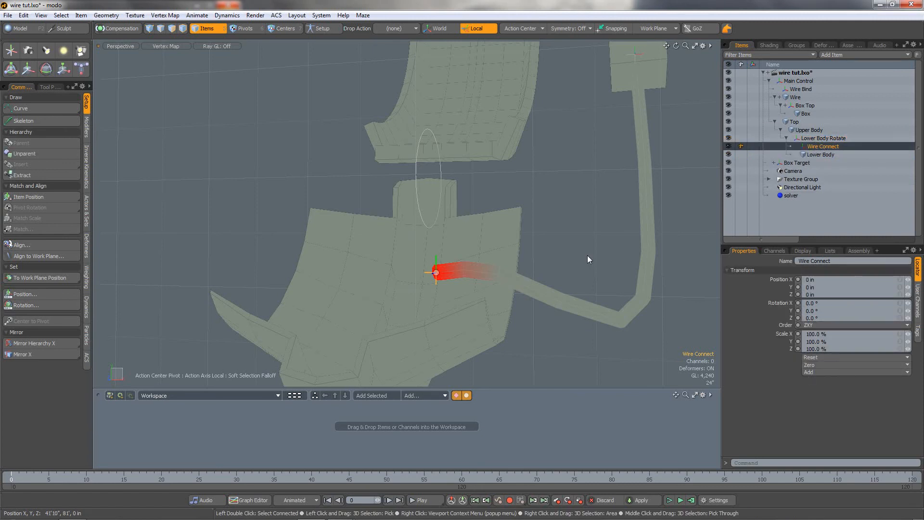
Test-rotate the Lower Body Rotate locator about -8° on X, undo the rotation and drop the Rotate tool.
click(417, 167)
drag(417, 168, 432, 235)
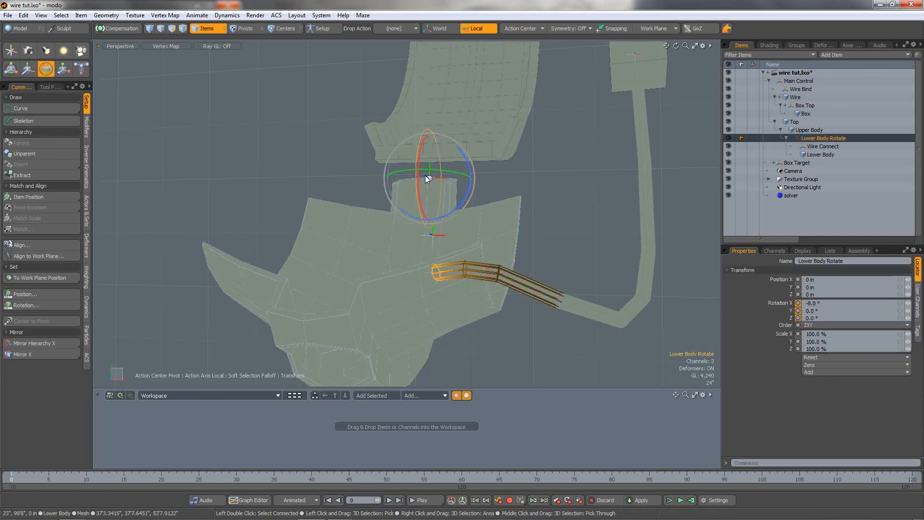
drag(418, 166, 418, 170)
key(ctrl+z)
key(ctrl+z)
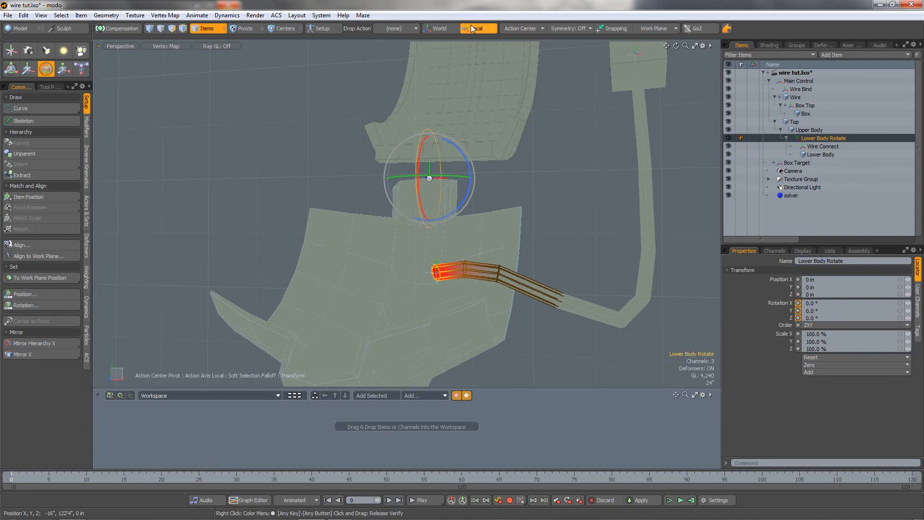
key(space)
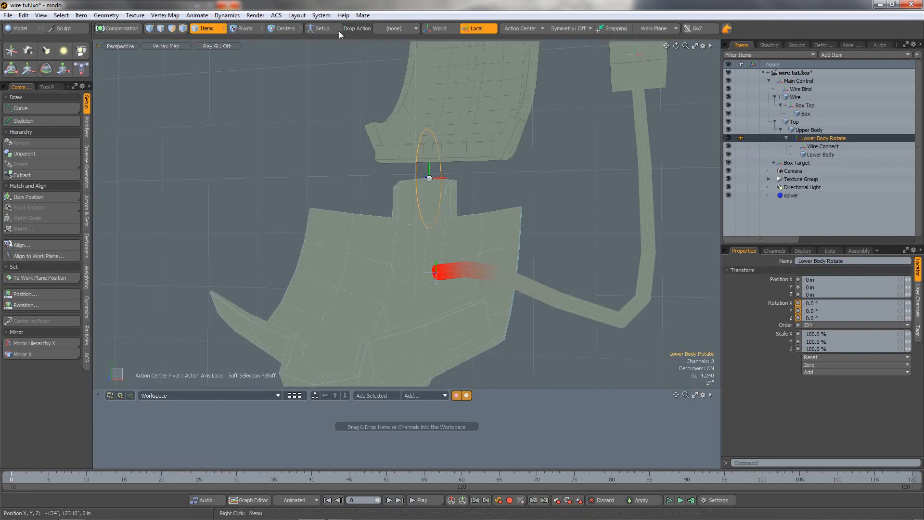
Add a Position constraint between the Wire Bind and Lower Body Rotate locators.
click(808, 89)
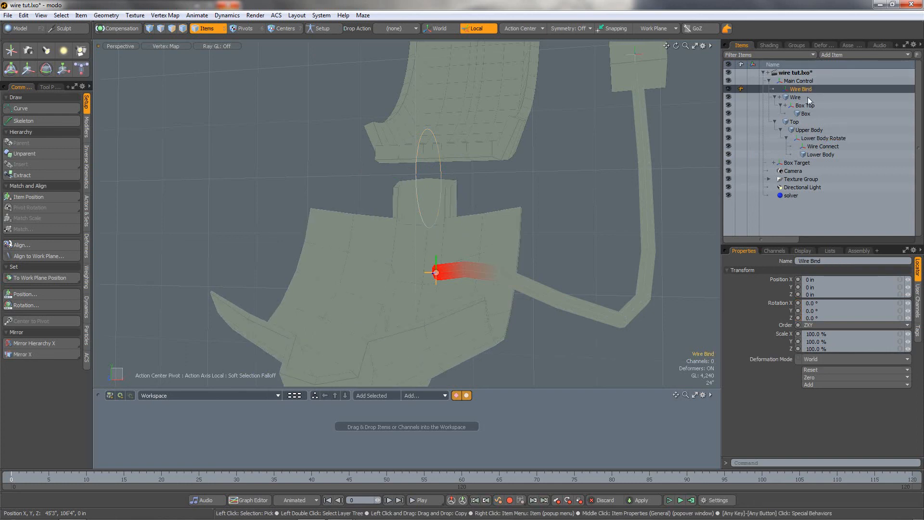
ctrl+click(820, 138)
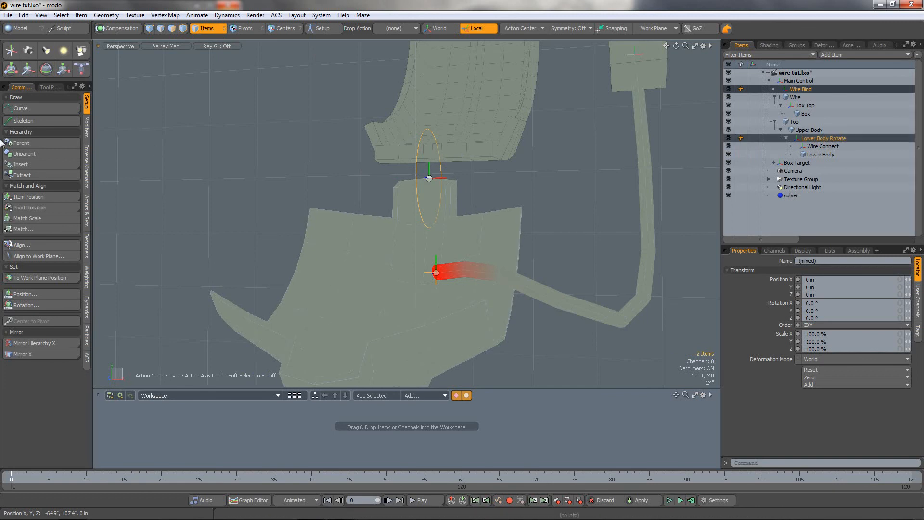
click(85, 133)
click(39, 168)
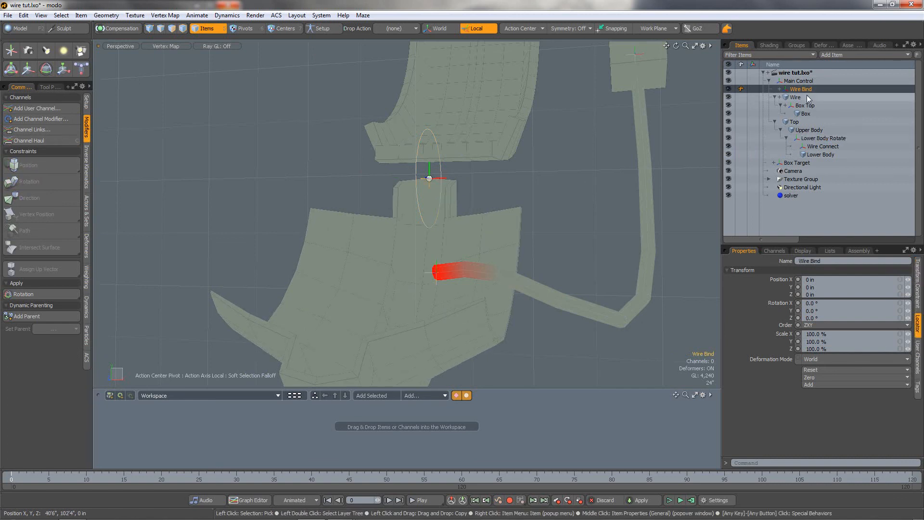
Test-rotate the Lower Body Rotate locator about 4.5° on X, undo it and check the Transform Constraint properties.
click(417, 168)
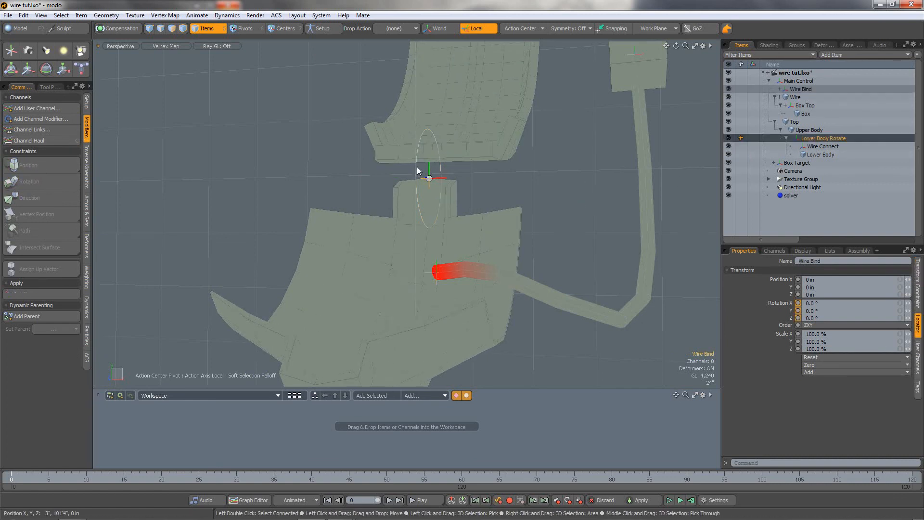
key(e)
drag(417, 167, 418, 164)
key(ctrl+z)
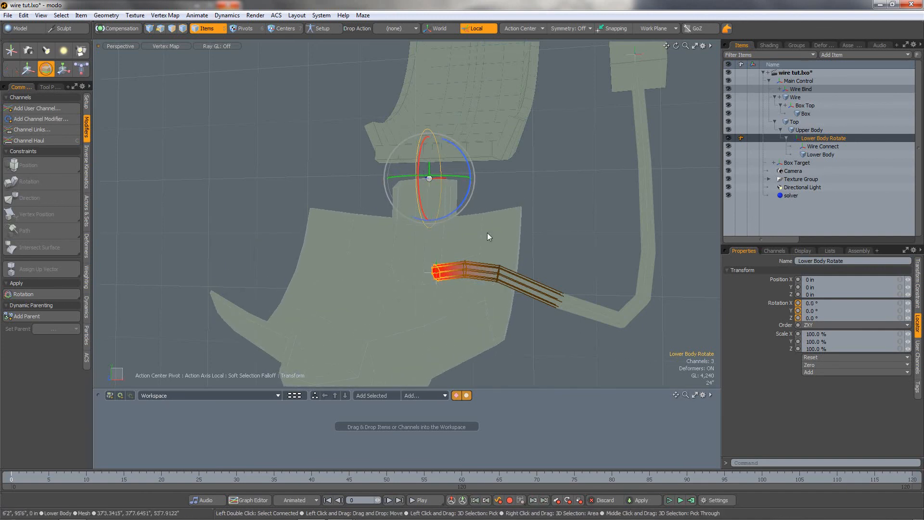
click(669, 500)
drag(420, 172, 419, 170)
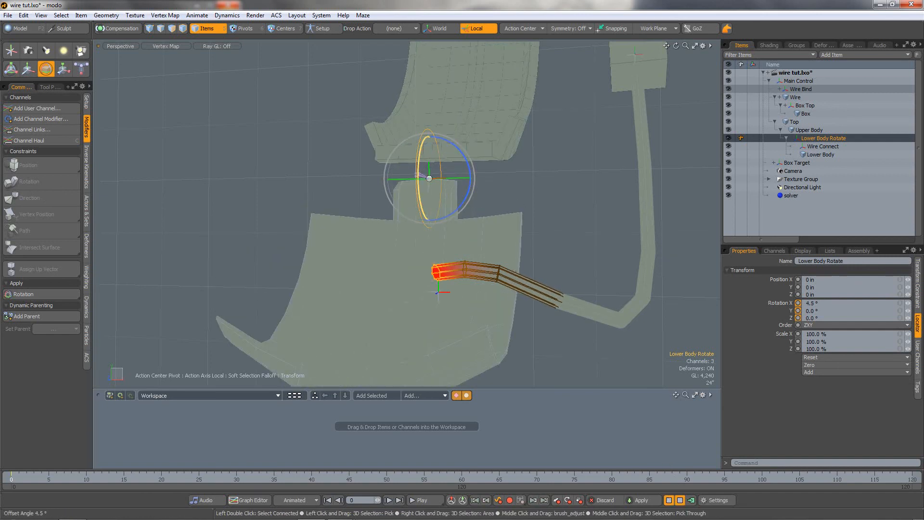
key(ctrl+z)
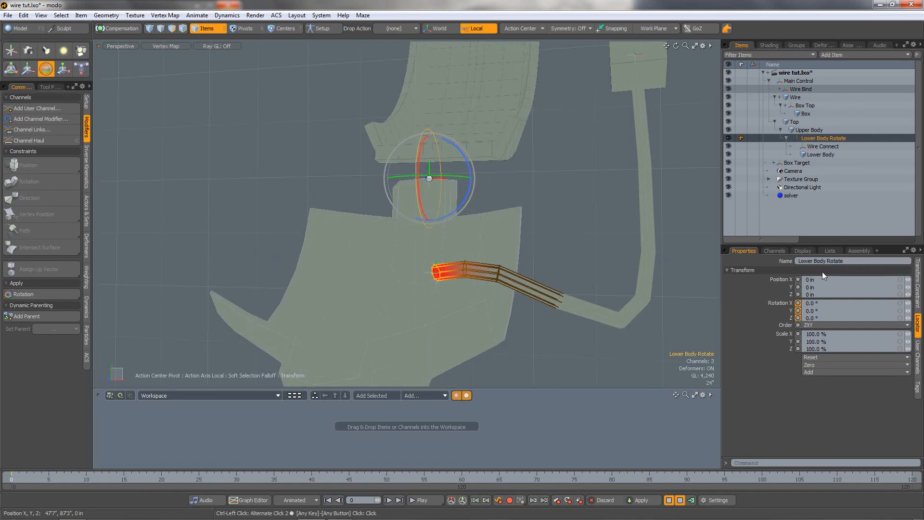
click(918, 289)
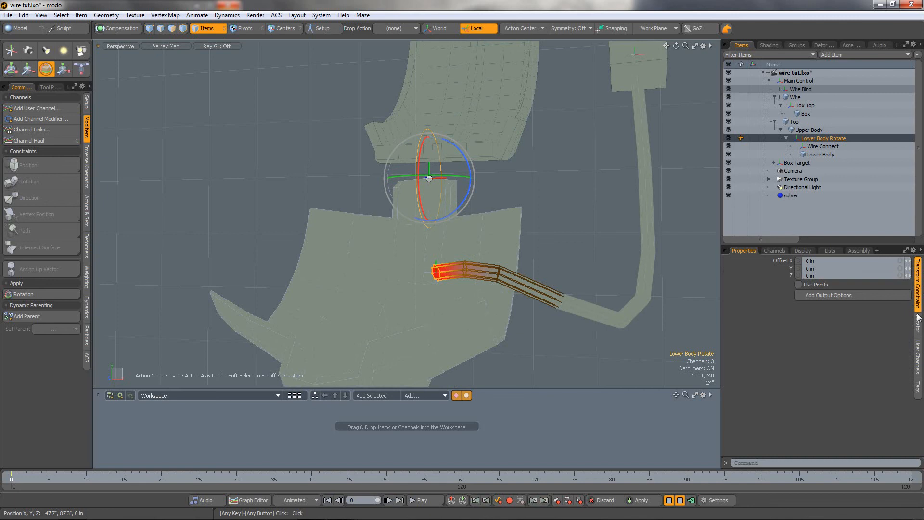
Select the Wire Bind and Wire Connect locators and add a Position (multiple) constraint between them.
click(819, 146)
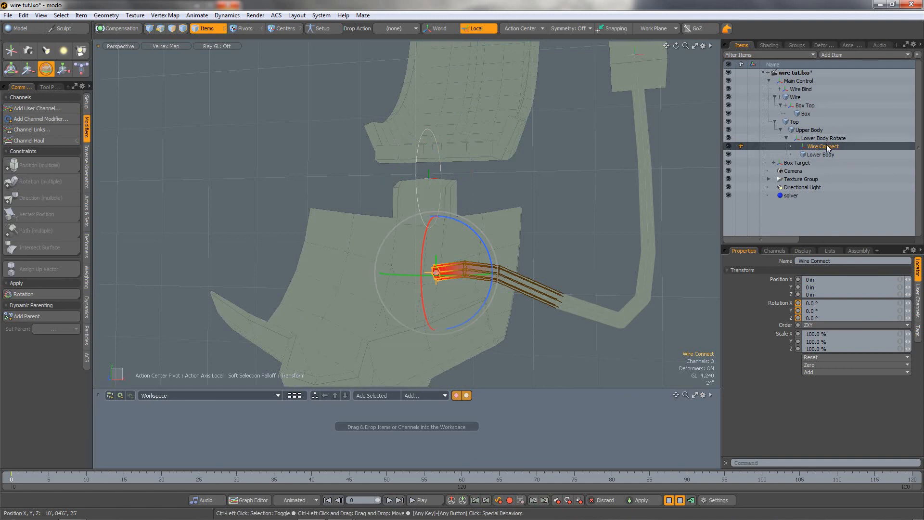
ctrl+click(829, 138)
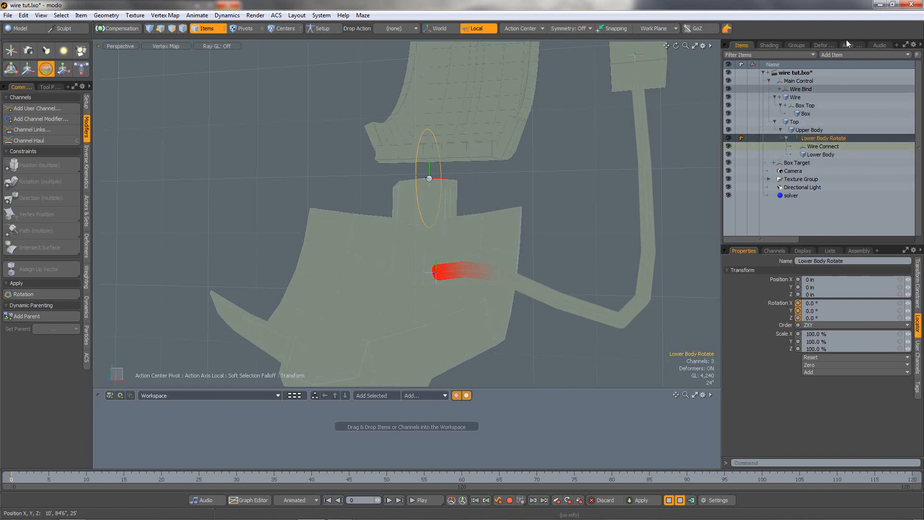
key(space)
key(ctrl+z)
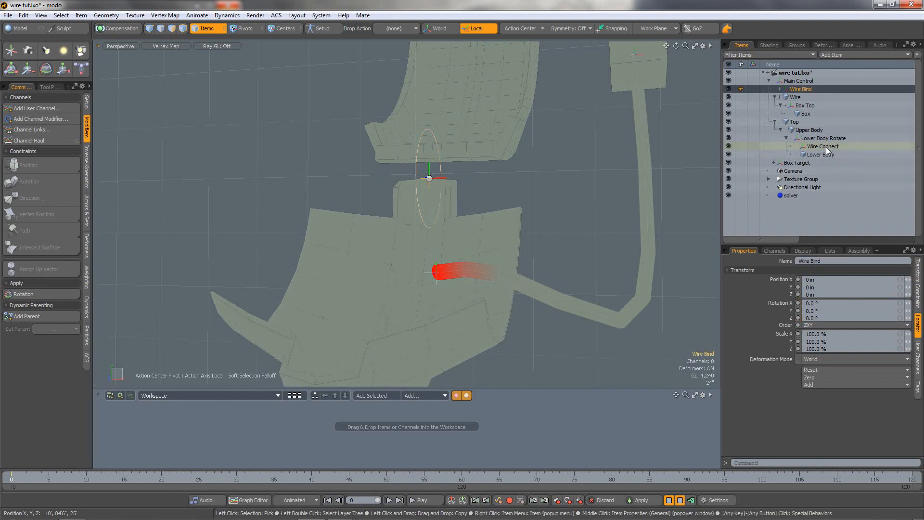
ctrl+click(826, 147)
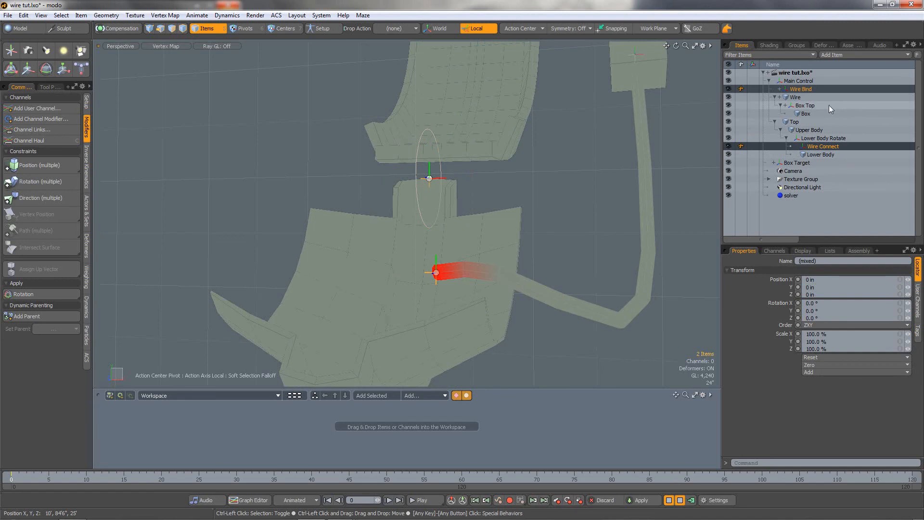
click(28, 166)
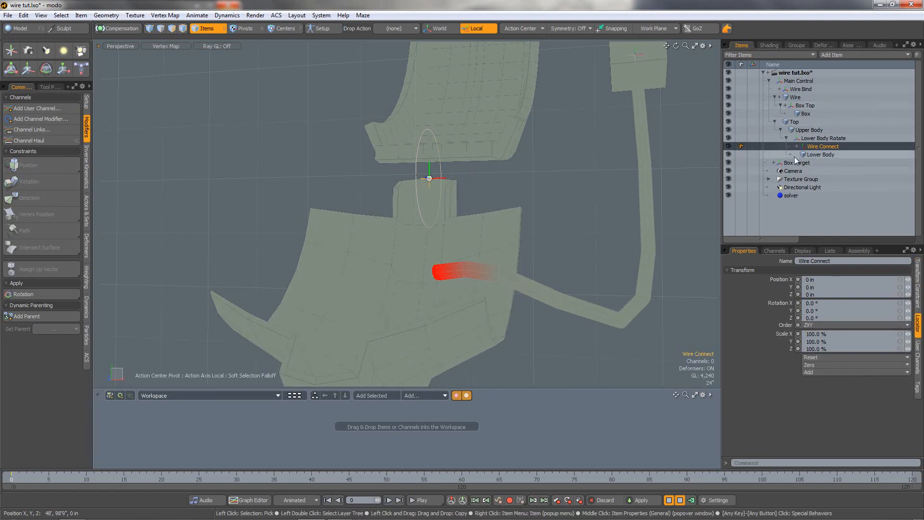
Test-rotate the Lower Body Rotate locator about 9.5° on X and undo the rotation.
click(801, 97)
click(806, 90)
click(809, 138)
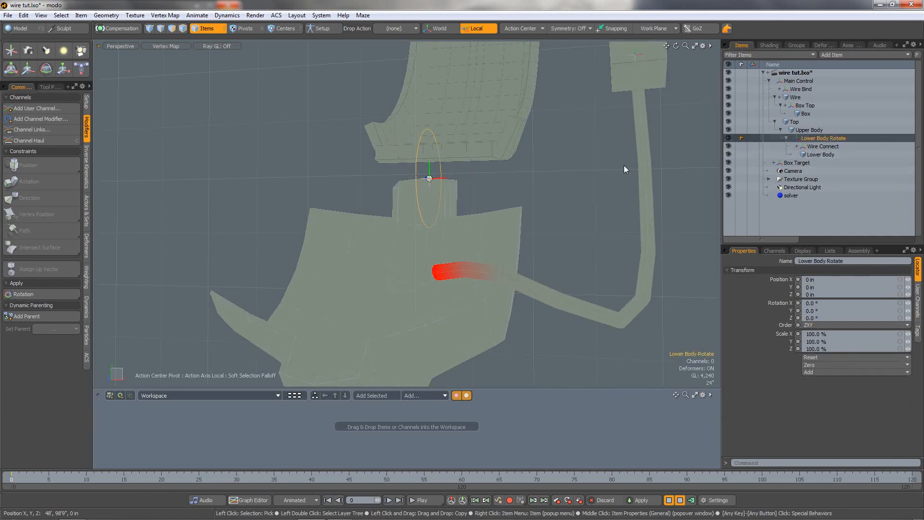
key(e)
drag(416, 170, 451, 178)
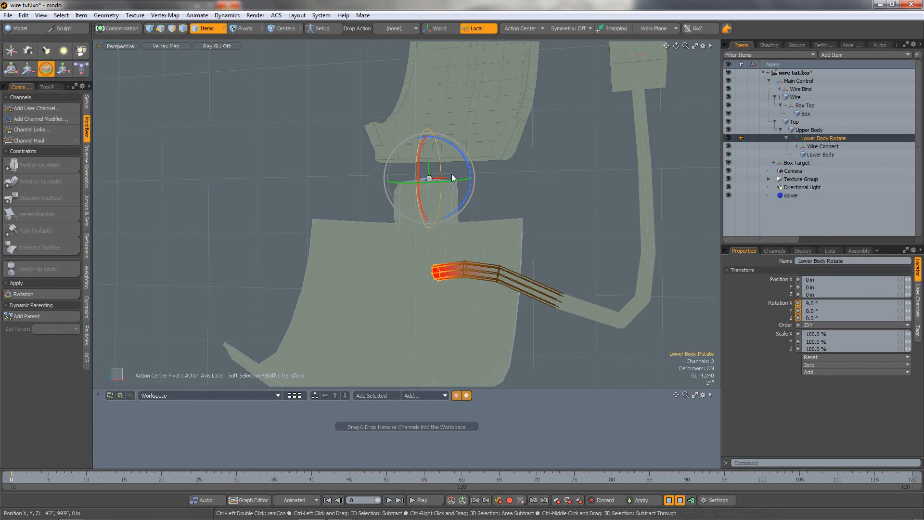
key(ctrl+z)
Undo the position constraints and the parenting of the Wire Connect locator under Lower Body Rotate.
scroll(484, 205, down, 10)
key(q)
key(Down)
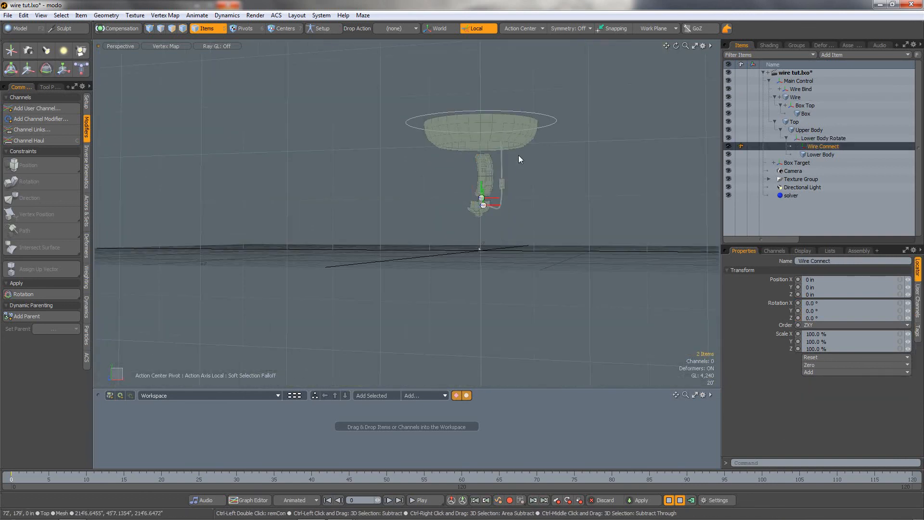
key(Up)
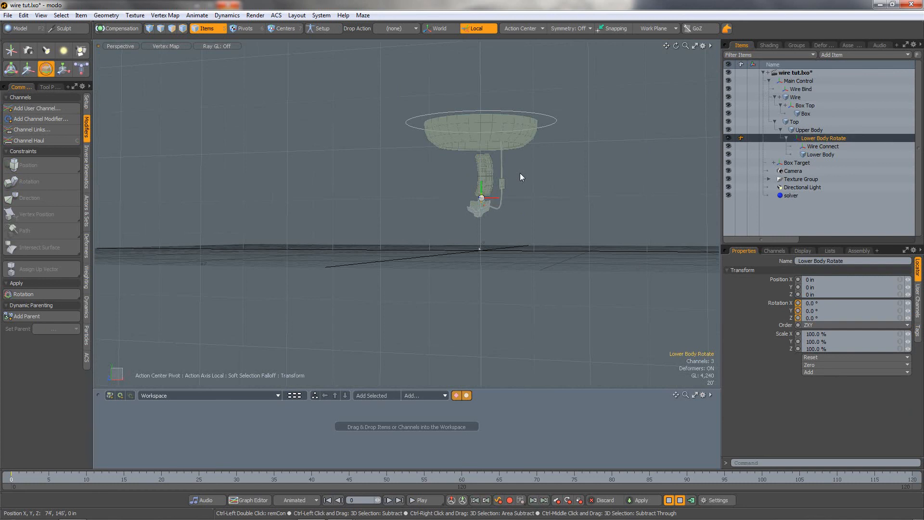
key(q)
key(Down)
key(shift+p)
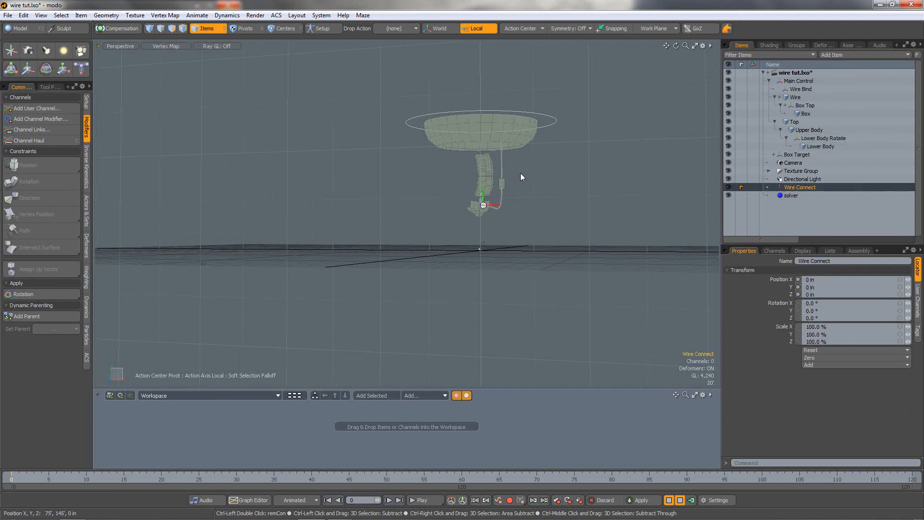
Test-move the Wire Bind locator about 12" upward in Y to check the wire end's deformation.
scroll(485, 198, up, 2)
scroll(491, 211, up, 2)
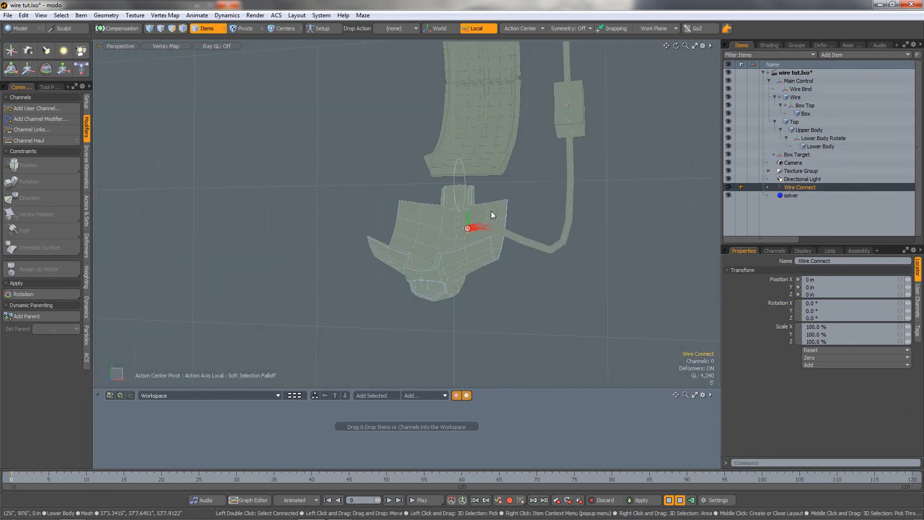
scroll(470, 235, up, 2)
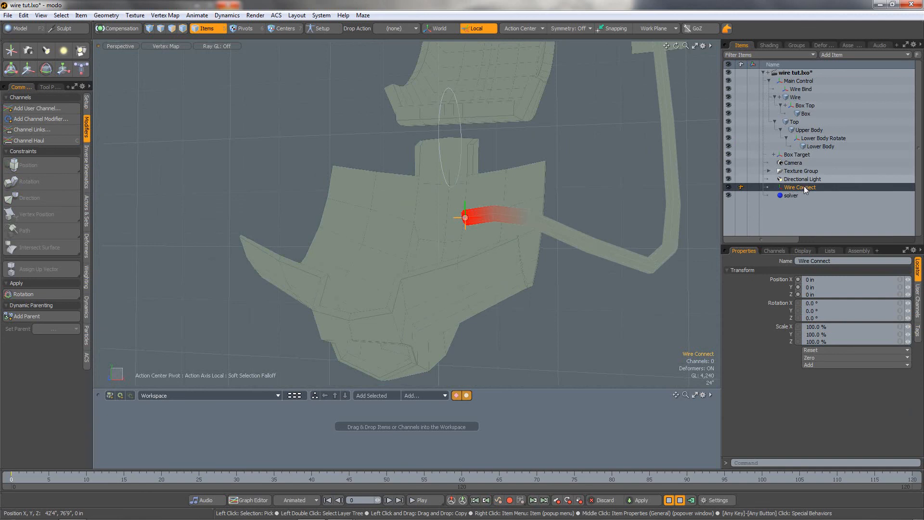
key(ctrl+z)
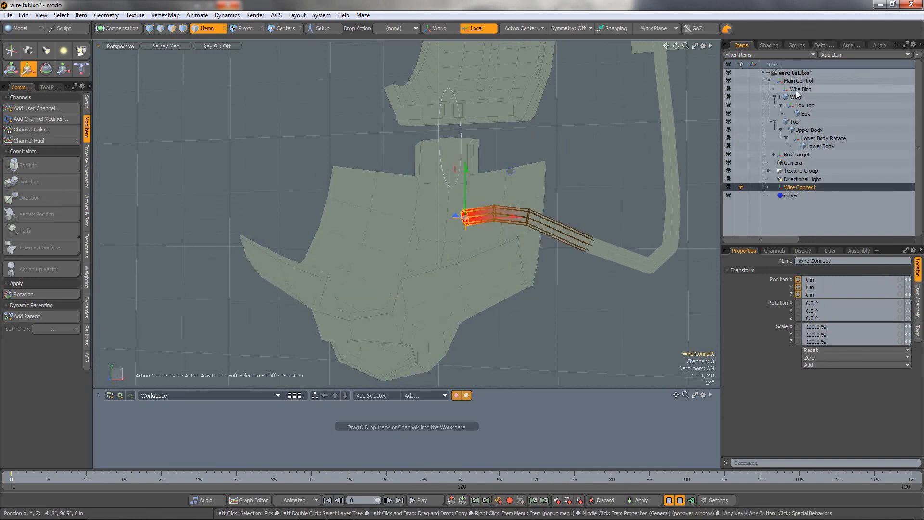
click(799, 90)
mouse_move(463, 192)
mouse_down()
mouse_move(470, 185)
mouse_move(475, 194)
mouse_up()
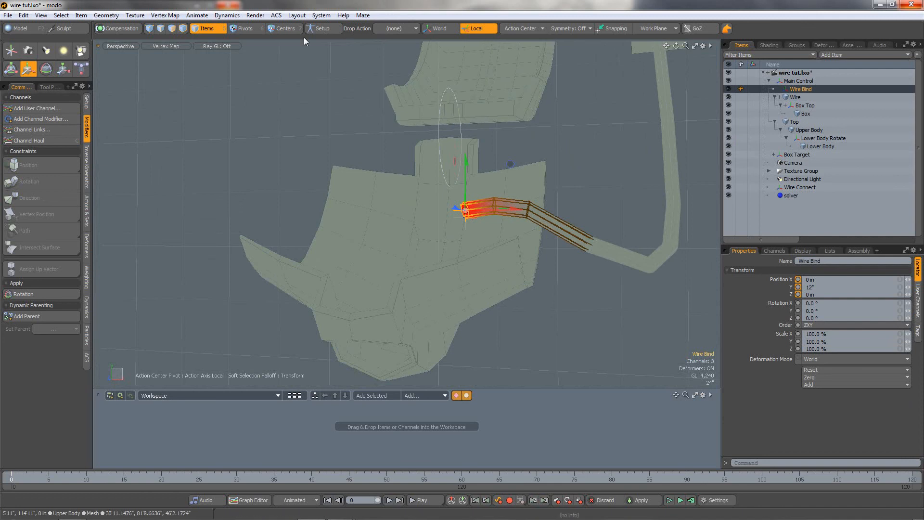
In Setup mode, parent the Wire Connect locator under Lower Body Rotate and zero all its transforms.
click(317, 30)
click(318, 29)
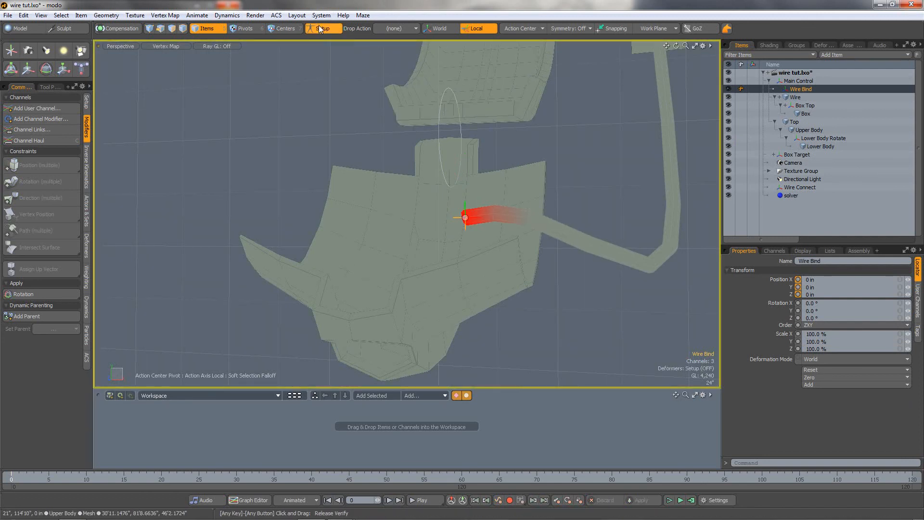
key(w)
click(319, 29)
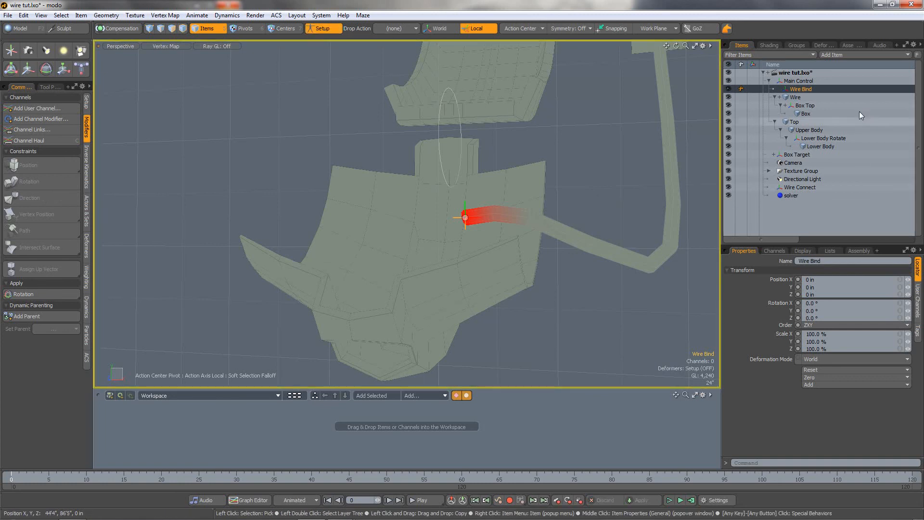
click(810, 190)
drag(812, 186, 816, 141)
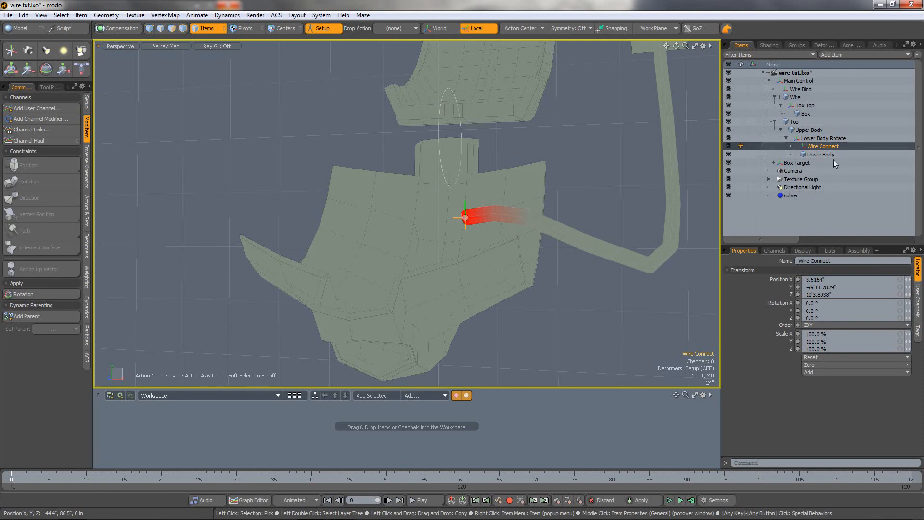
click(810, 366)
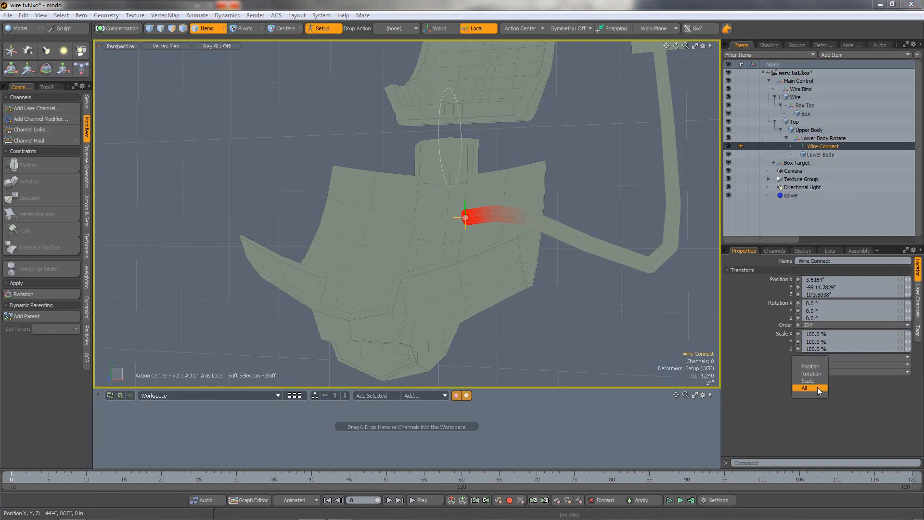
click(817, 387)
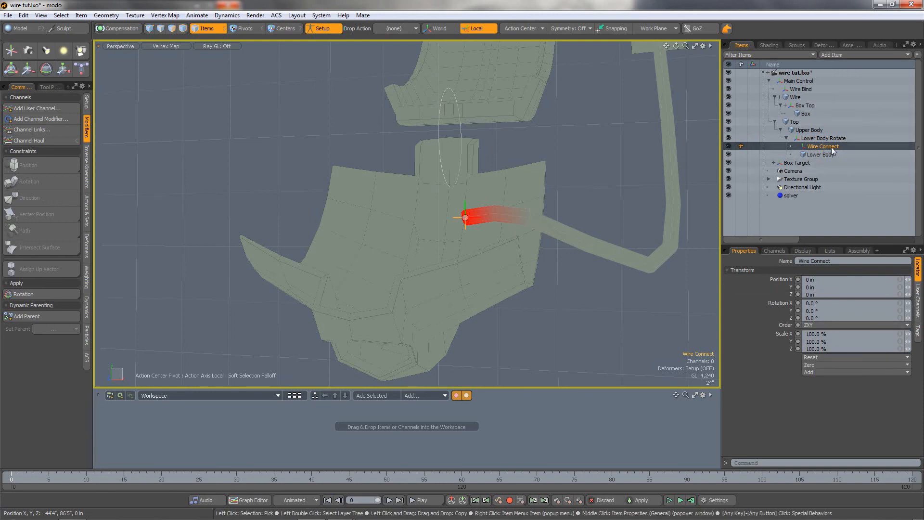
Test-rotate the Lower Body Rotate locator slightly on X in Setup mode and undo the rotation.
click(774, 139)
key(e)
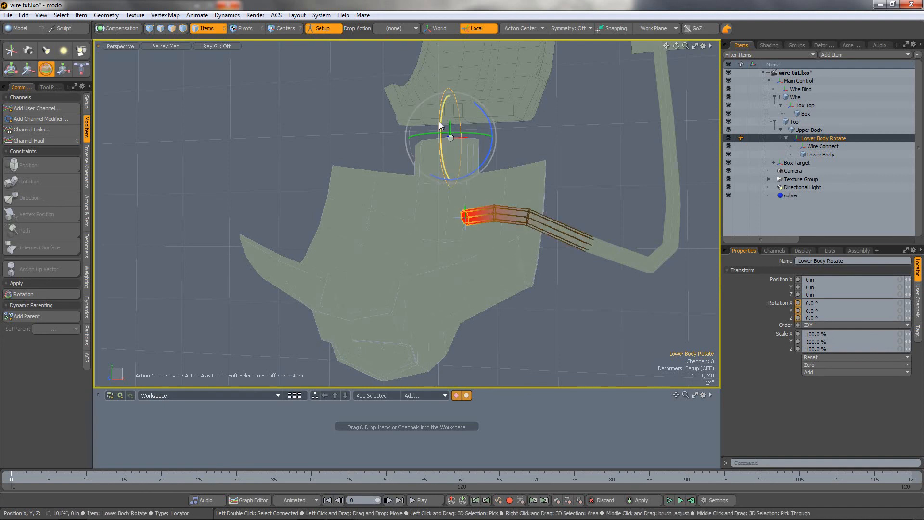
mouse_move(440, 123)
mouse_down()
mouse_move(440, 105)
mouse_move(440, 139)
mouse_move(440, 128)
mouse_up()
key(ctrl+z)
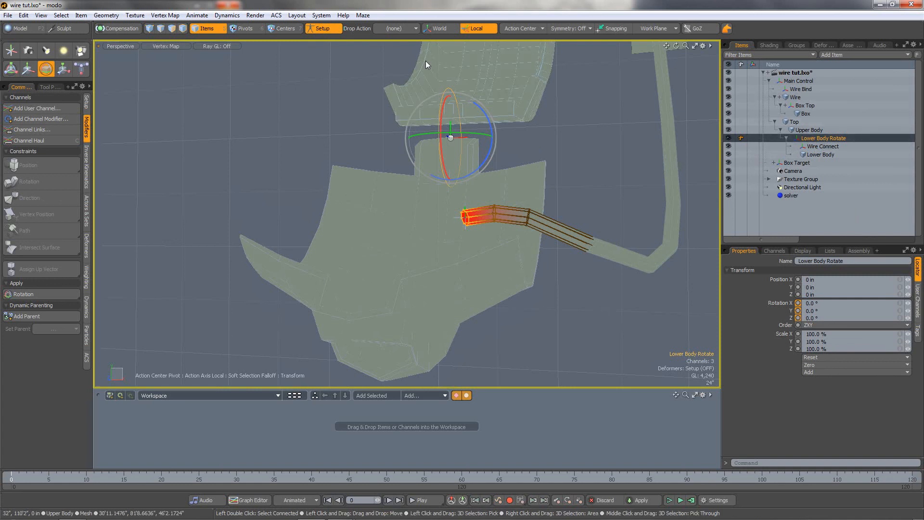
Add a position constraint between the Wire Bind and Wire Connect locators, with Wire Bind as the constrained item, and leave Setup mode.
click(807, 91)
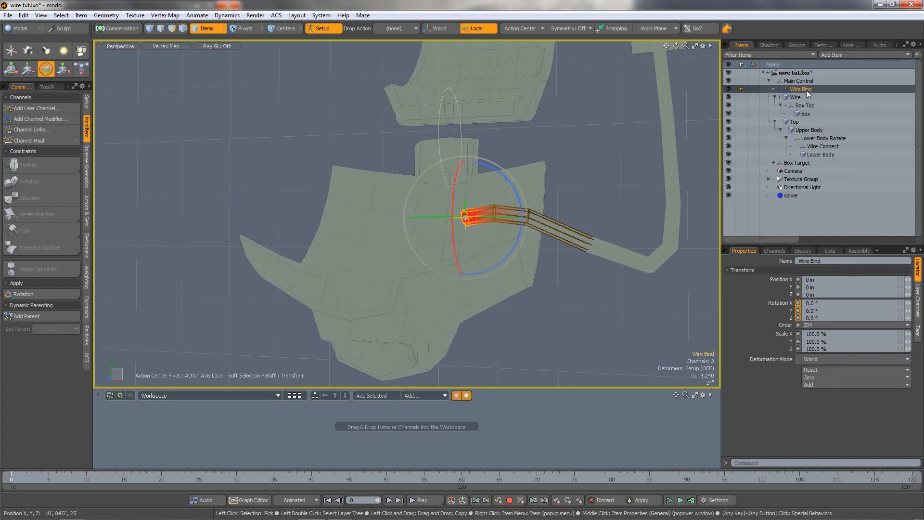
ctrl+click(823, 139)
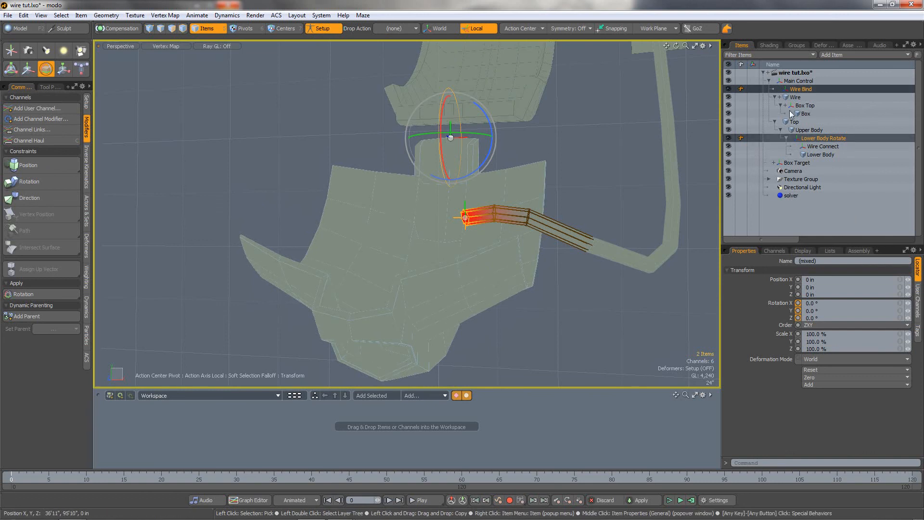
ctrl+click(821, 138)
ctrl+click(819, 146)
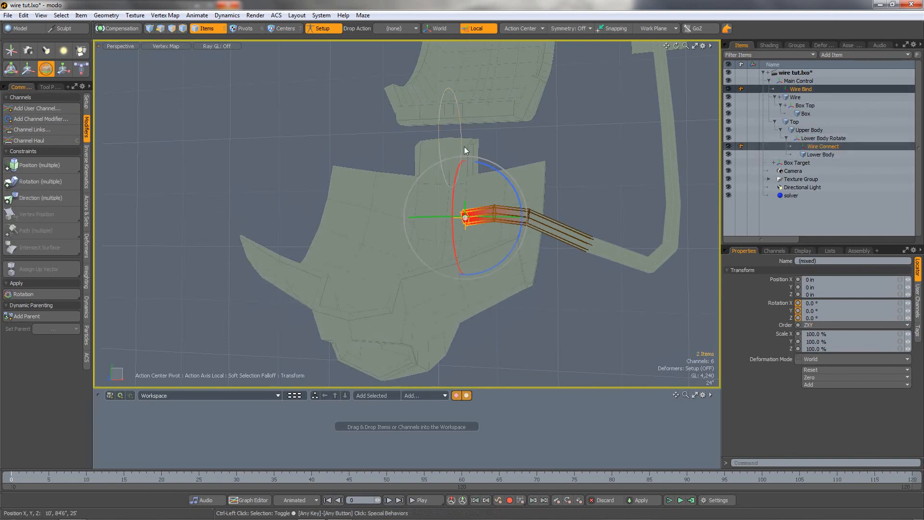
click(34, 165)
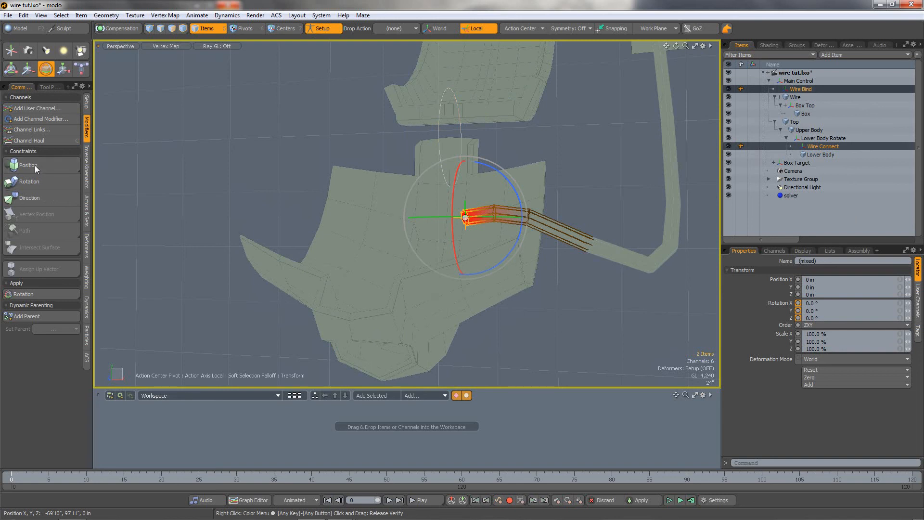
click(323, 28)
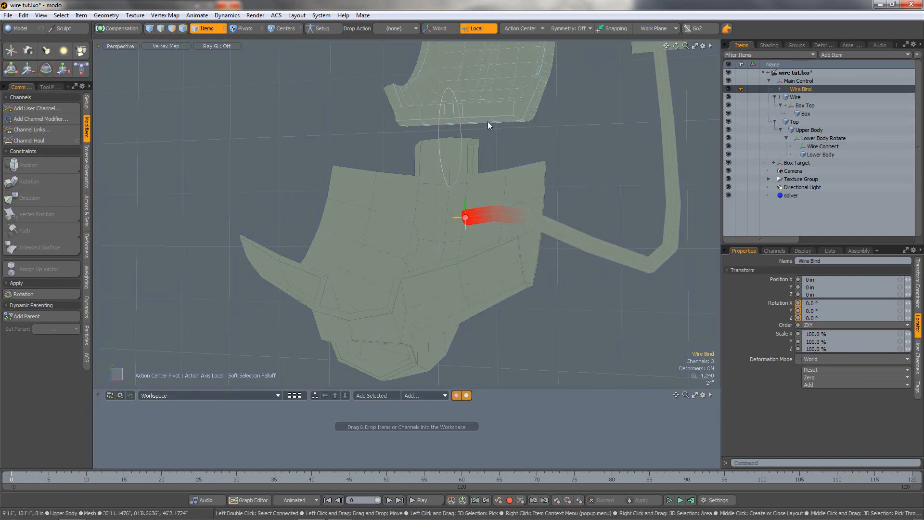
Test-rotate the Lower Body Rotate locator slightly on X to check the wire end's attachment, and undo the rotation.
click(438, 130)
key(e)
mouse_move(439, 128)
mouse_down()
mouse_move(440, 137)
mouse_move(442, 121)
mouse_move(441, 137)
mouse_up()
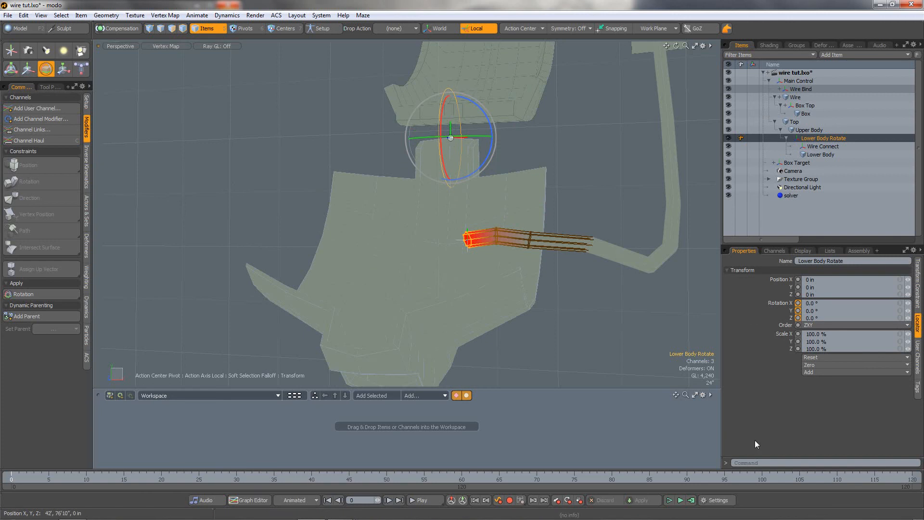
key(ctrl+z)
Run the live dynamics simulation to examine the wire hanging between the ring and lower body, and stop it with the Rotate tool dropped.
click(670, 501)
scroll(616, 284, down, 3)
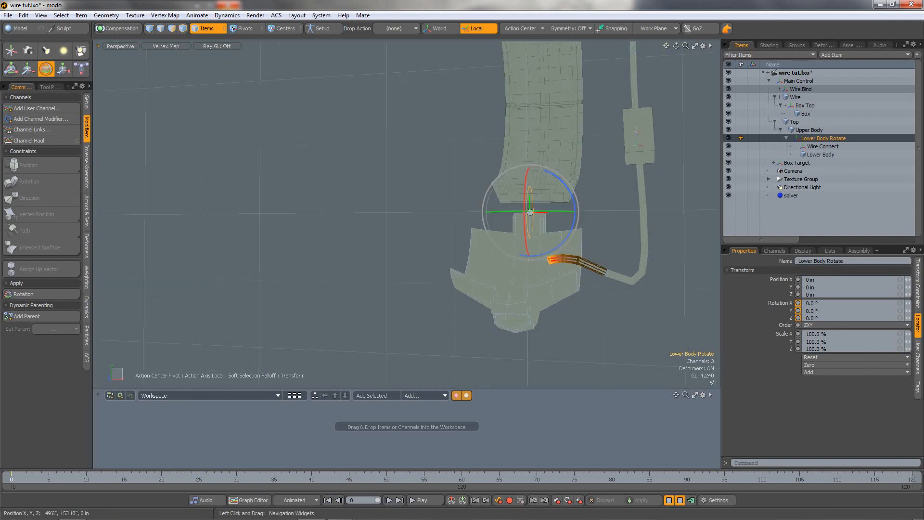
drag(676, 45, 655, 58)
drag(512, 195, 555, 264)
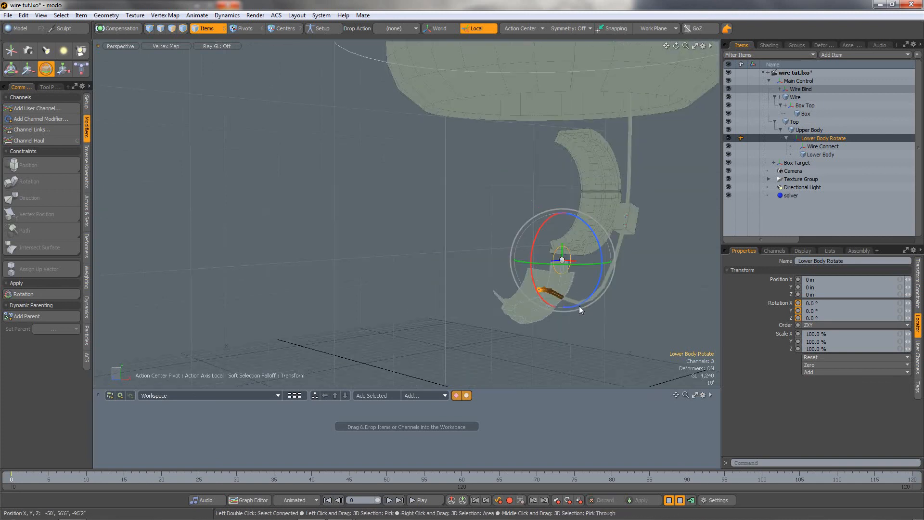
scroll(579, 305, down, 1)
scroll(631, 298, up, 1)
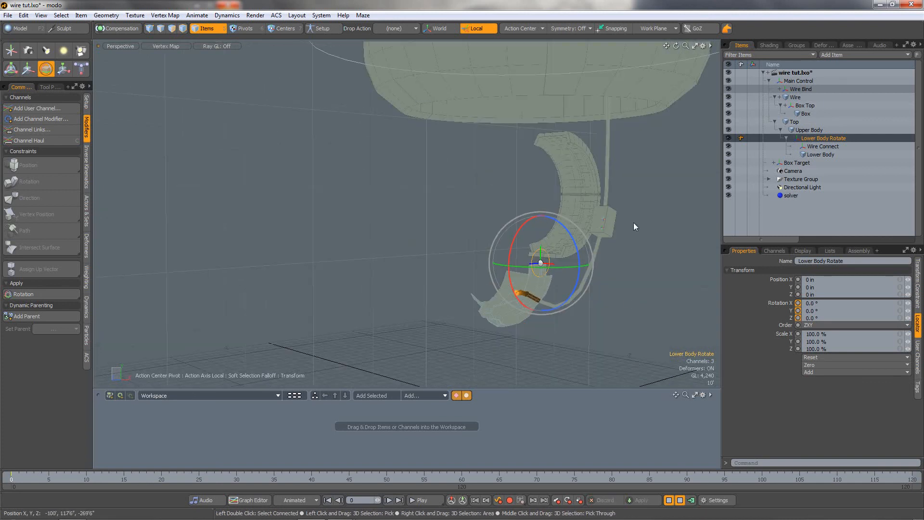
click(46, 70)
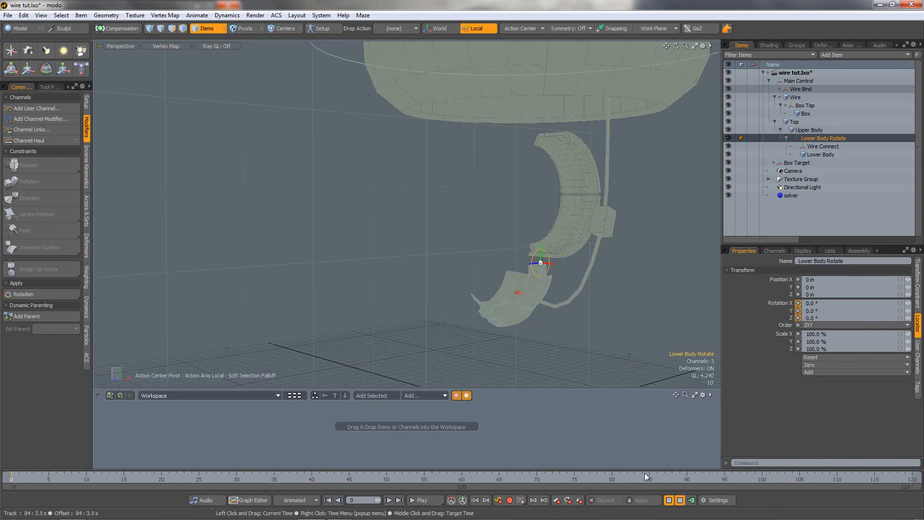
click(669, 501)
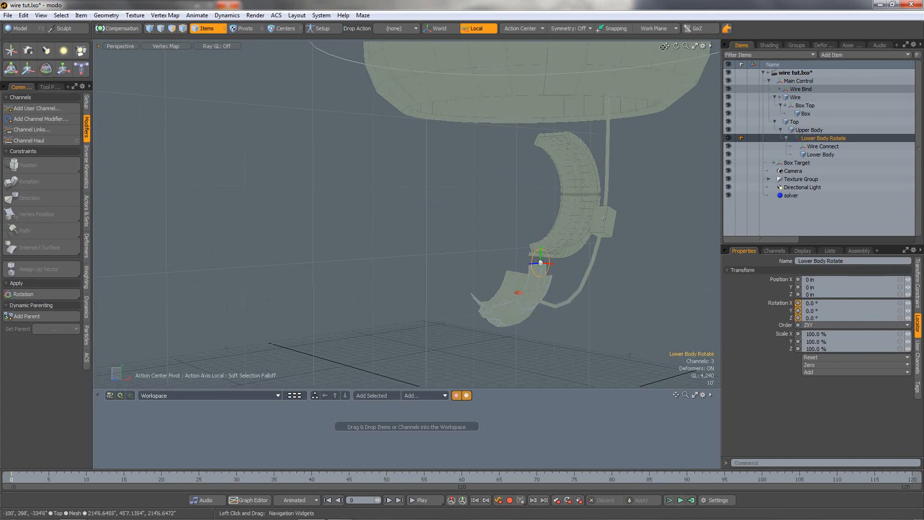
drag(666, 45, 594, 94)
drag(676, 45, 627, 72)
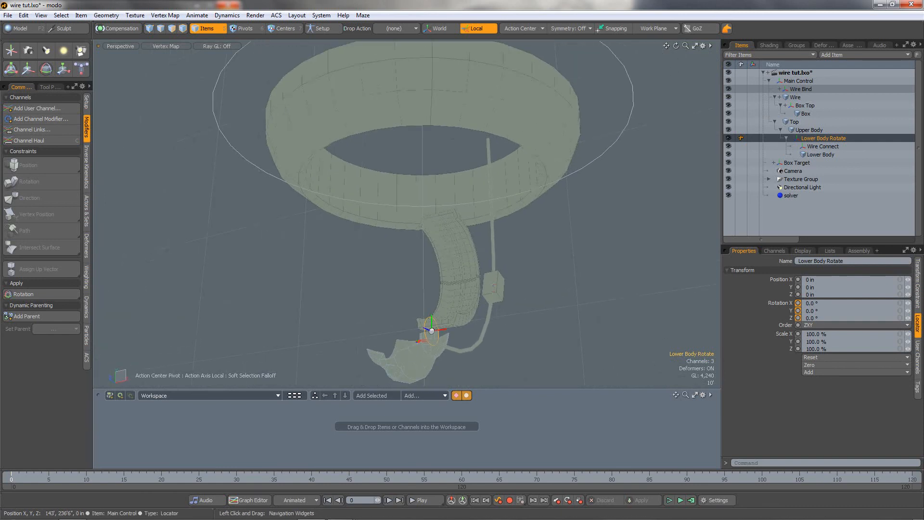
mouse_move(686, 45)
mouse_down()
mouse_move(667, 47)
mouse_move(678, 53)
mouse_move(678, 44)
mouse_up()
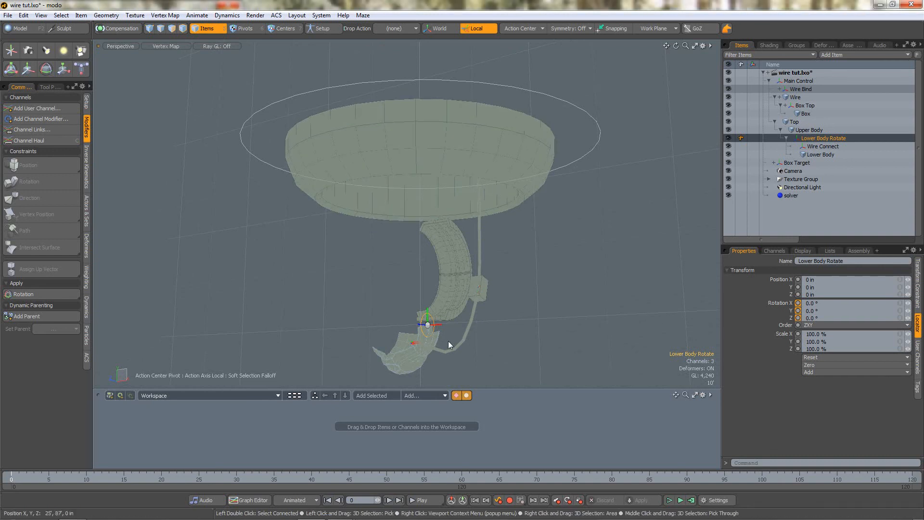
drag(685, 47, 667, 27)
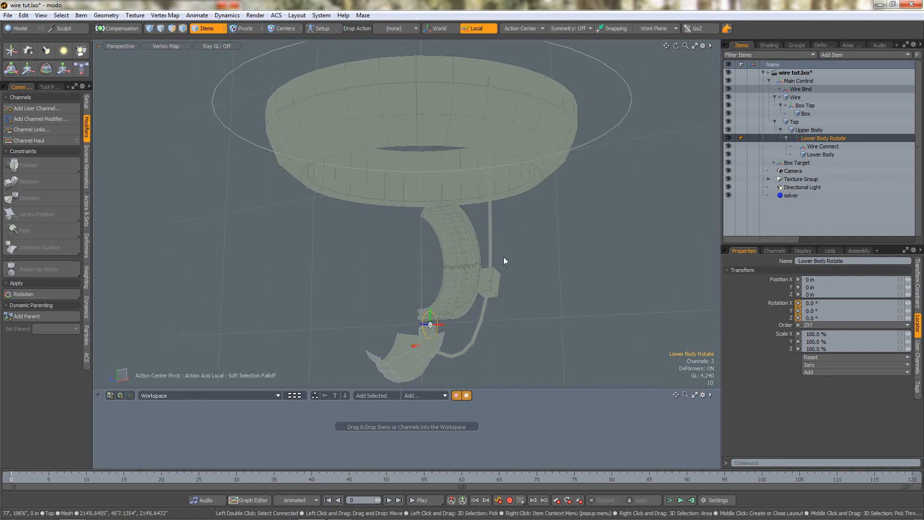
mouse_move(532, 516)
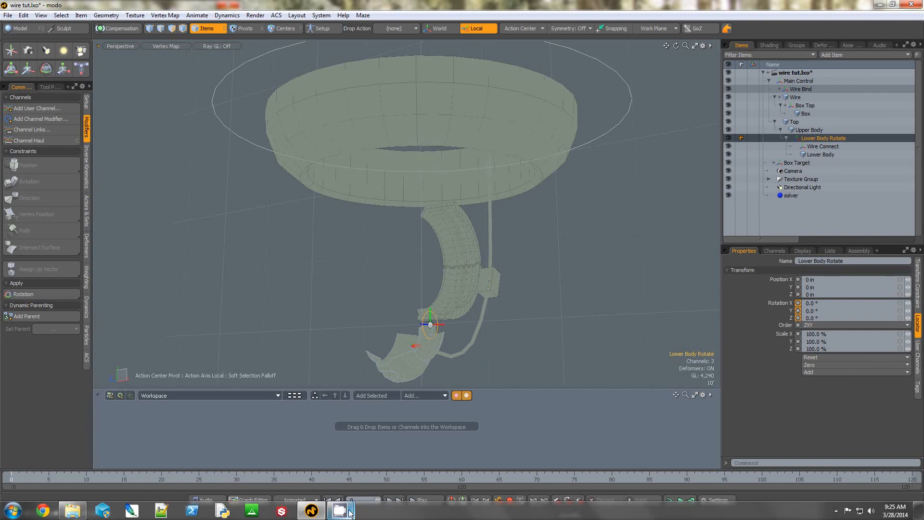
mouse_move(349, 512)
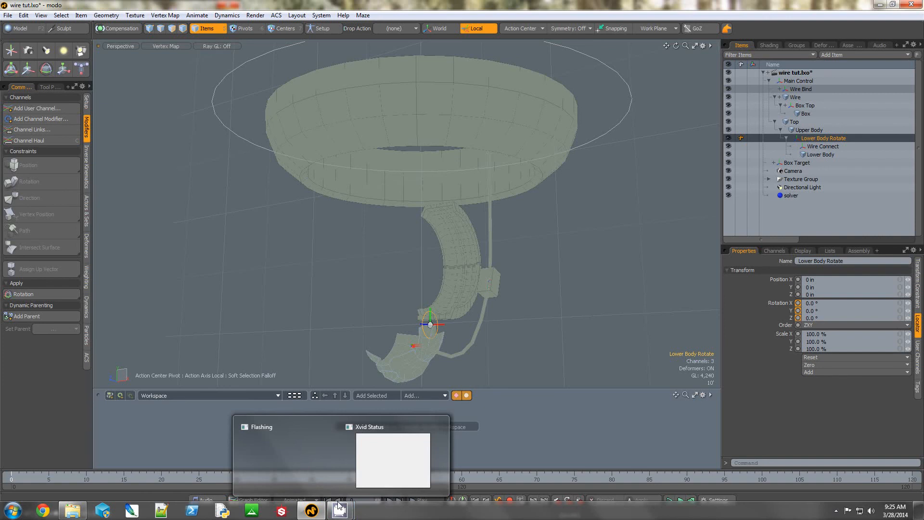
click(338, 505)
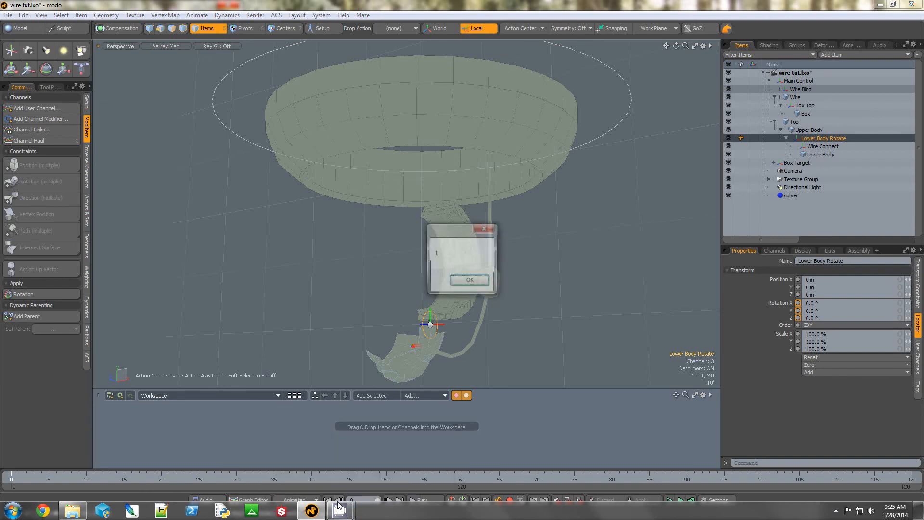